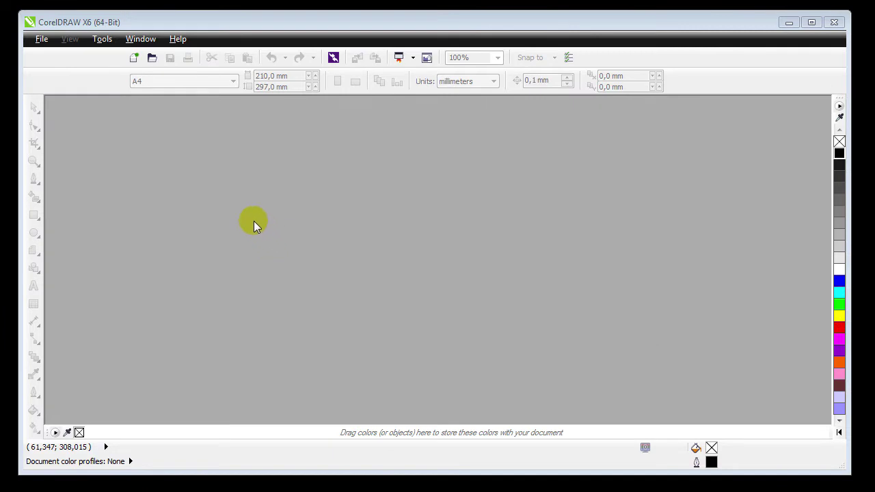
- Create a new document named "Bingkai Undangan" with a page 215 mm wide and 330 mm high
{"action": "left_click", "coordinate": [134, 59]}
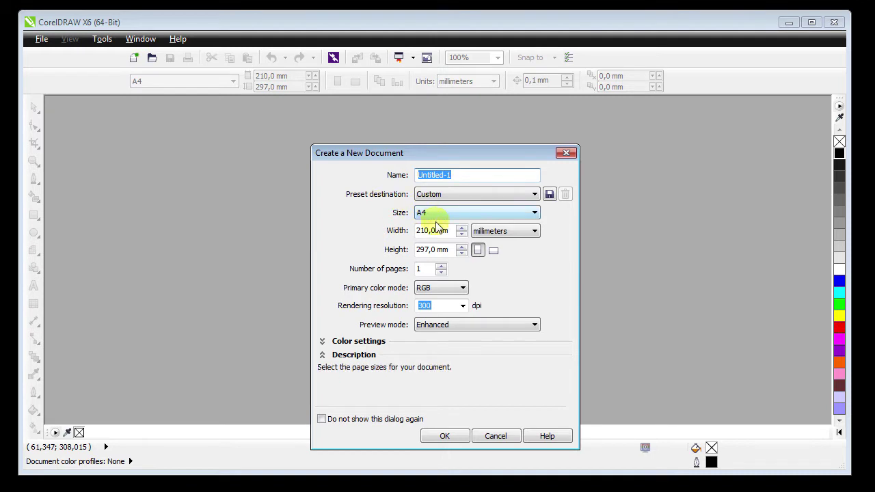
{"action": "left_click_drag", "start_coordinate": [435, 227], "coordinate": [422, 231]}
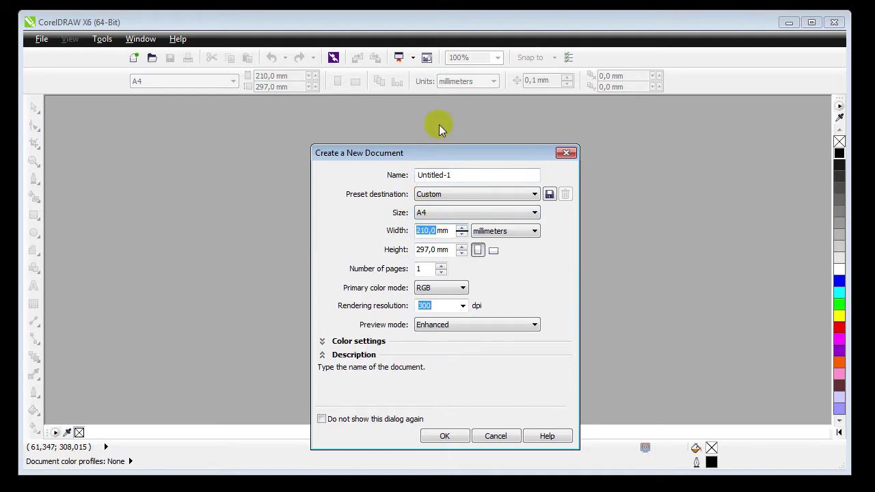
{"action": "type", "text": "215"}
{"action": "key", "text": "Tab"}
{"action": "key", "text": "Tab"}
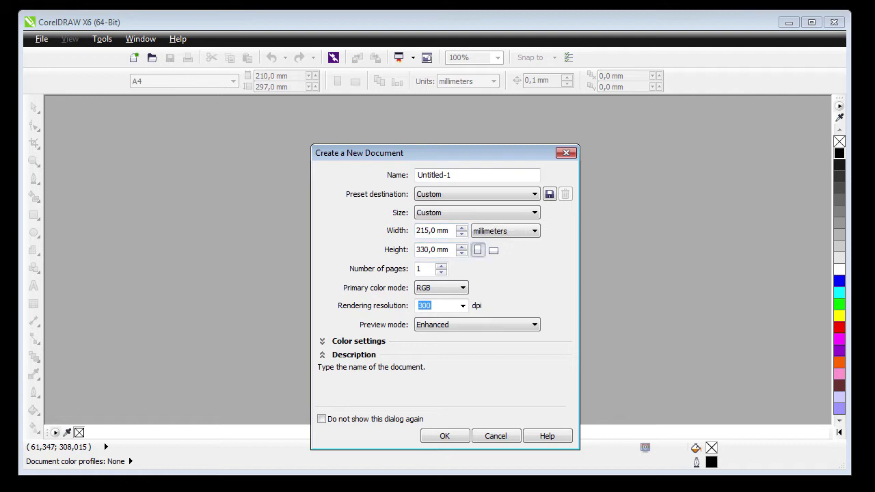
{"action": "left_click_drag", "start_coordinate": [469, 177], "coordinate": [411, 188]}
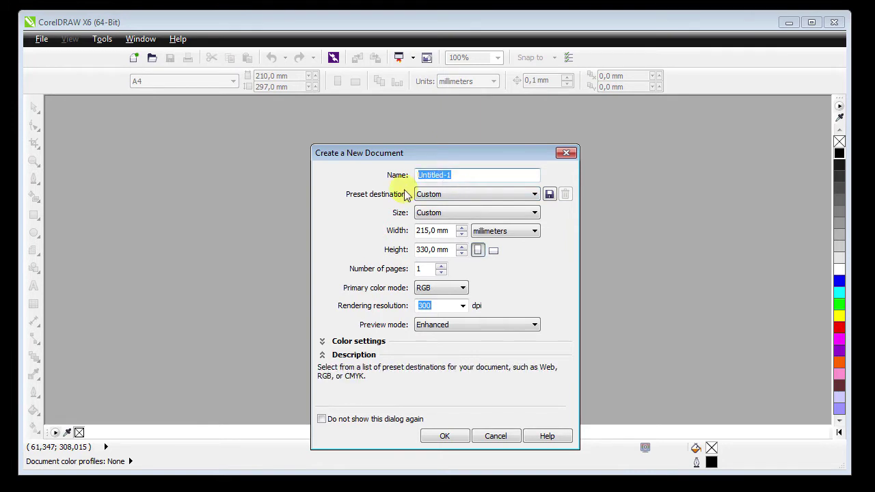
{"action": "type", "text": "Bingkai Undangan"}
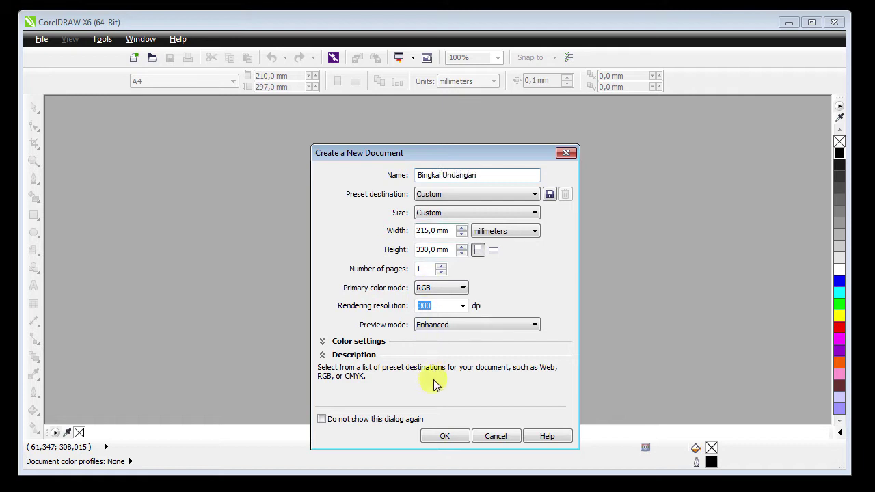
{"action": "left_click", "coordinate": [433, 436]}
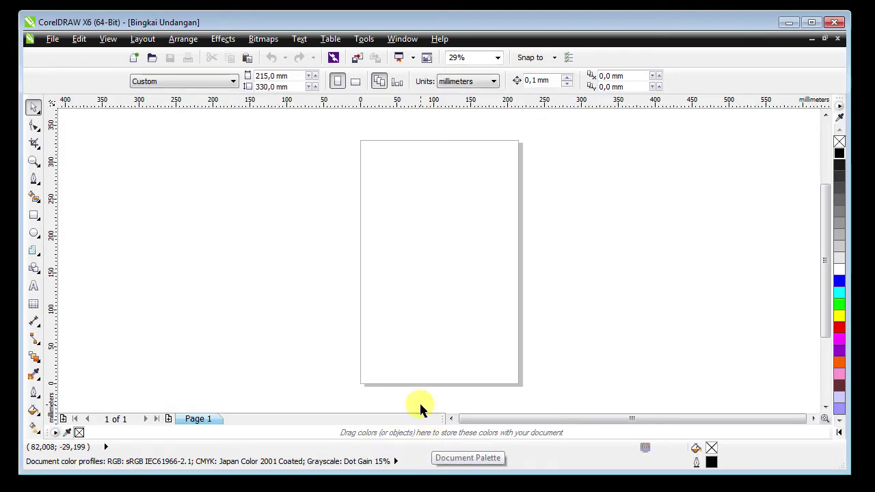
- Draw a graph paper grid of 1 column and 4 rows, about 204 by 109 mm, on the upper part of the page
{"action": "key", "text": "z"}
{"action": "left_click", "coordinate": [438, 174]}
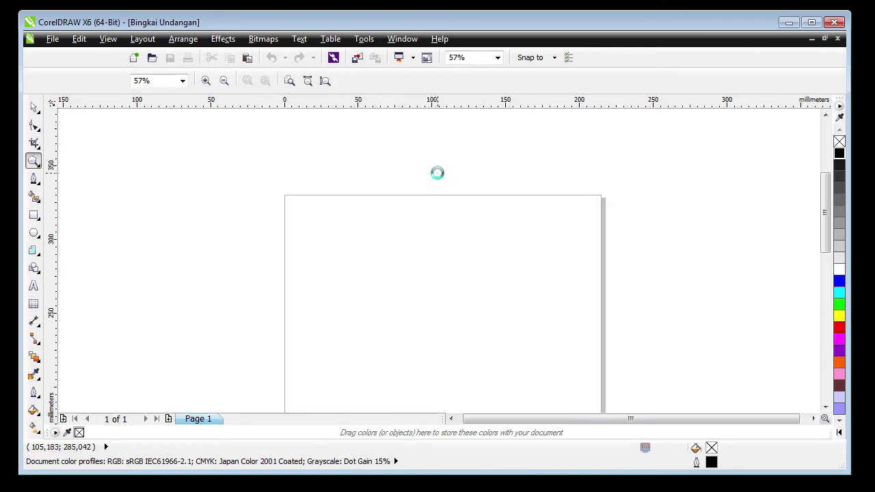
{"action": "left_click", "coordinate": [34, 107]}
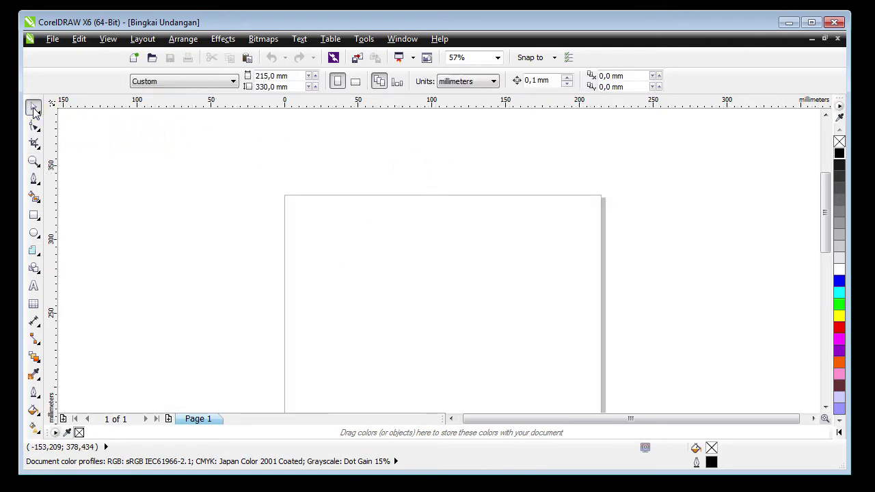
{"action": "left_click", "coordinate": [34, 252]}
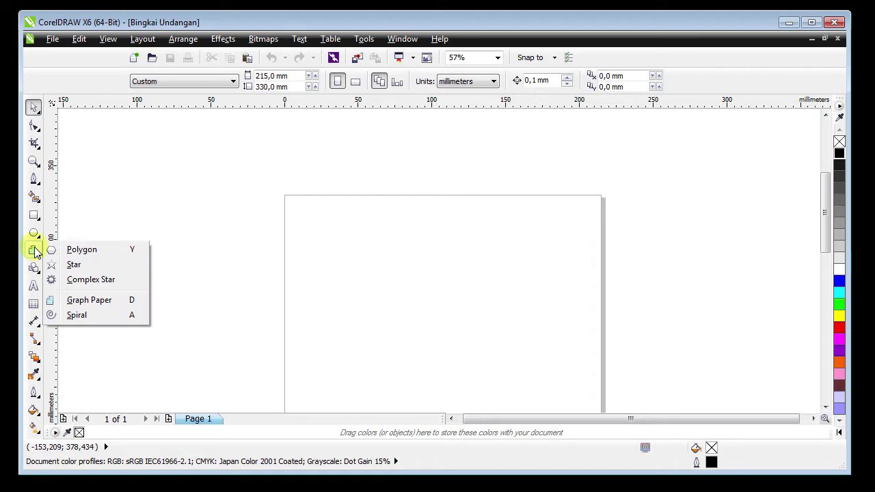
{"action": "left_click", "coordinate": [34, 268]}
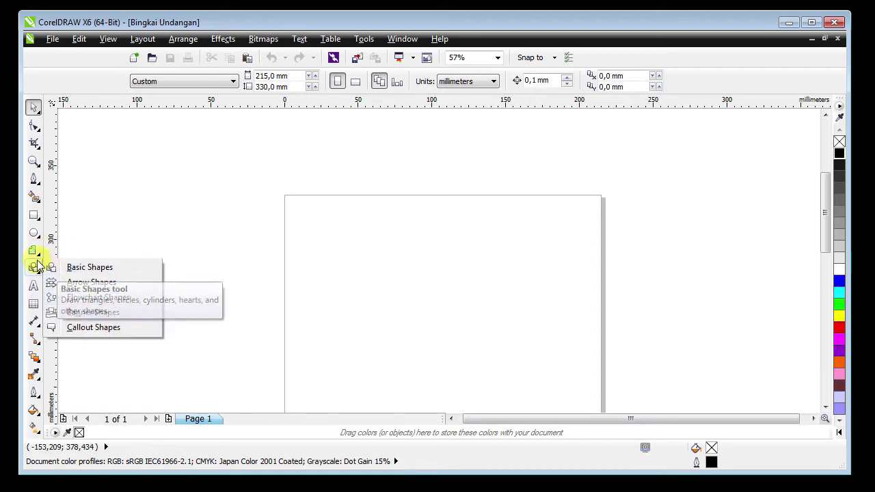
{"action": "left_click", "coordinate": [33, 250]}
{"action": "left_click", "coordinate": [90, 300]}
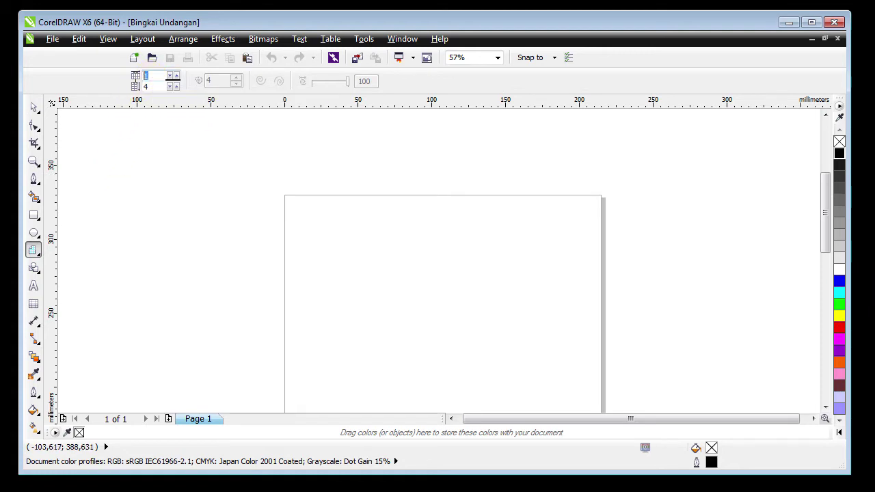
{"action": "key", "text": "Tab"}
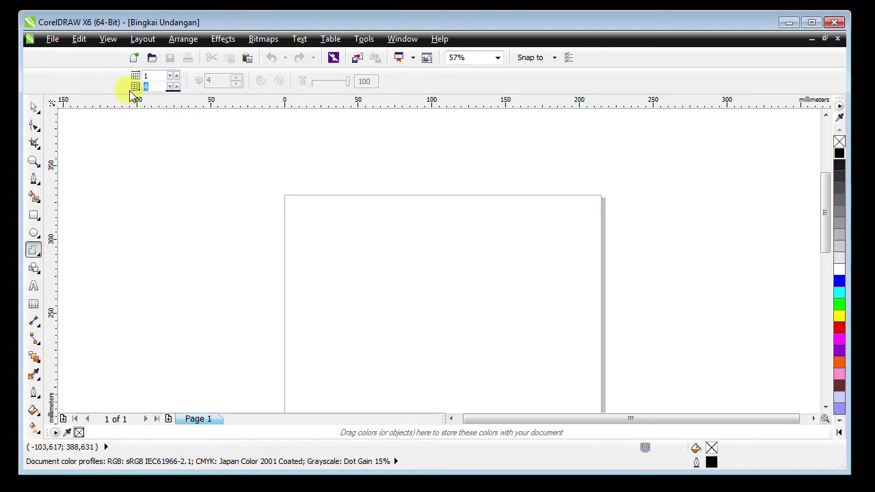
{"action": "left_click_drag", "start_coordinate": [291, 198], "coordinate": [592, 361]}
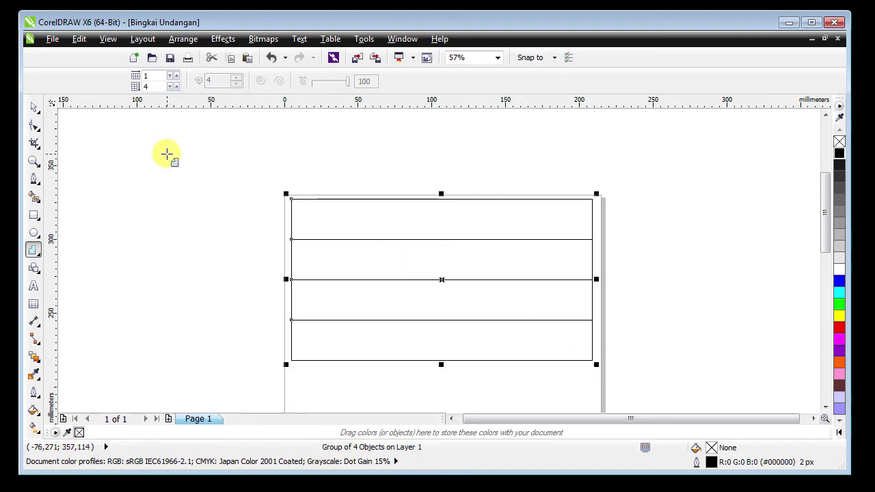
- Resize the grid to 215 mm wide and 330 mm high and centre it on the page
{"action": "left_click", "coordinate": [33, 108]}
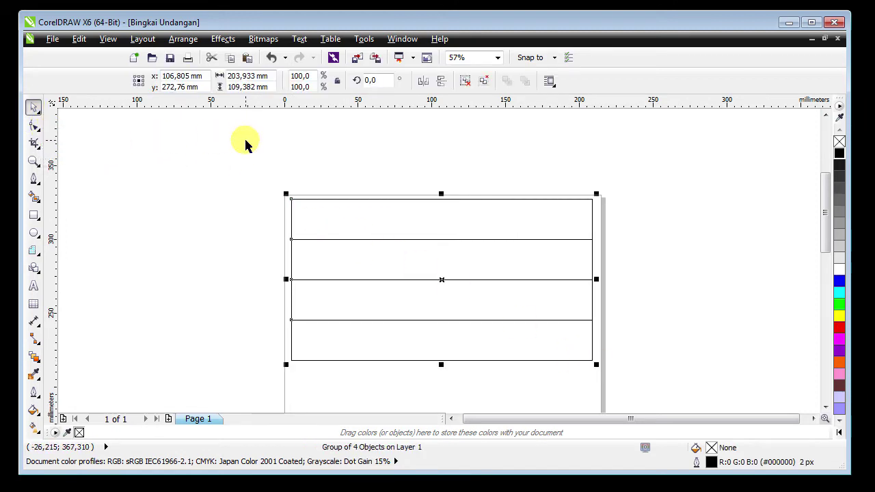
{"action": "left_click_drag", "start_coordinate": [257, 77], "coordinate": [226, 79]}
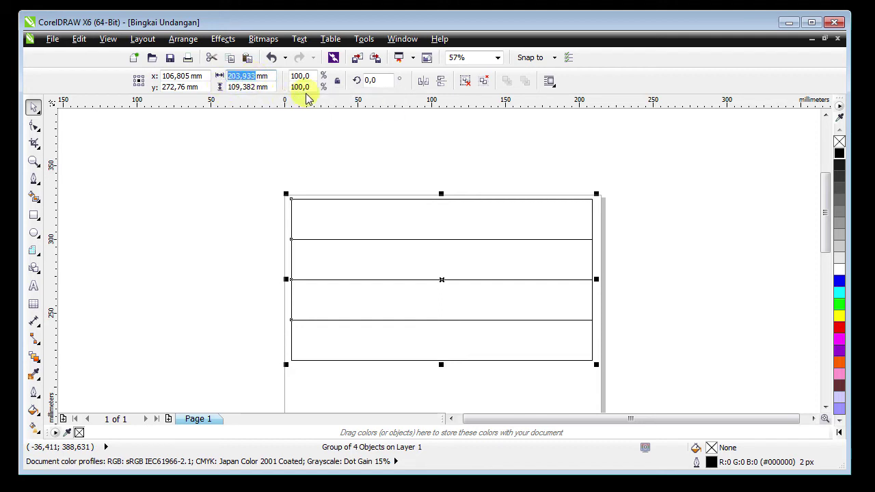
{"action": "type", "text": "215"}
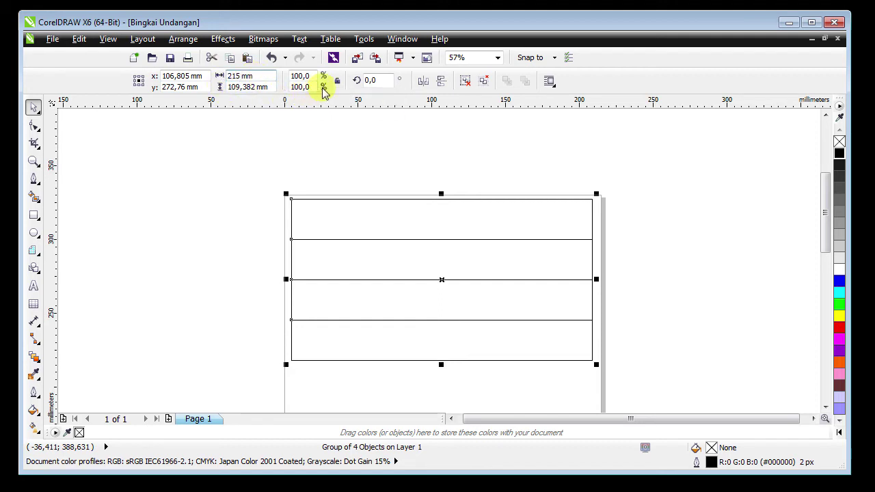
{"action": "left_click_drag", "start_coordinate": [256, 86], "coordinate": [227, 87]}
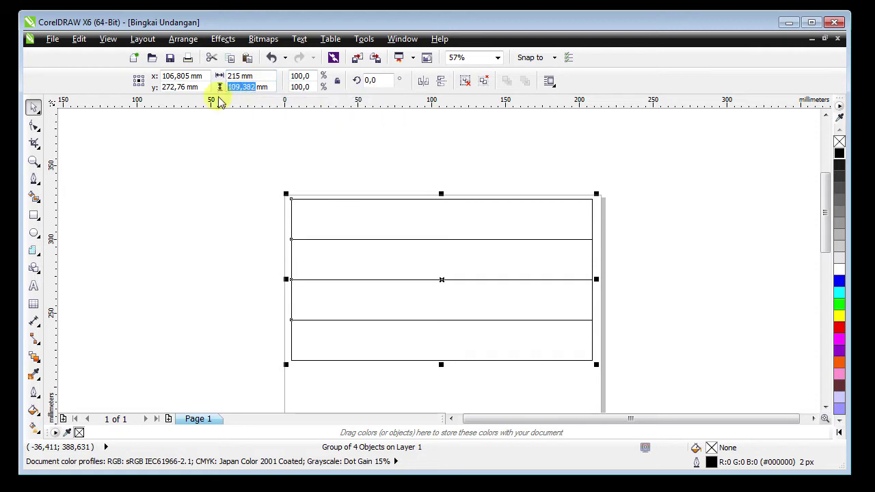
{"action": "type", "text": "3"}
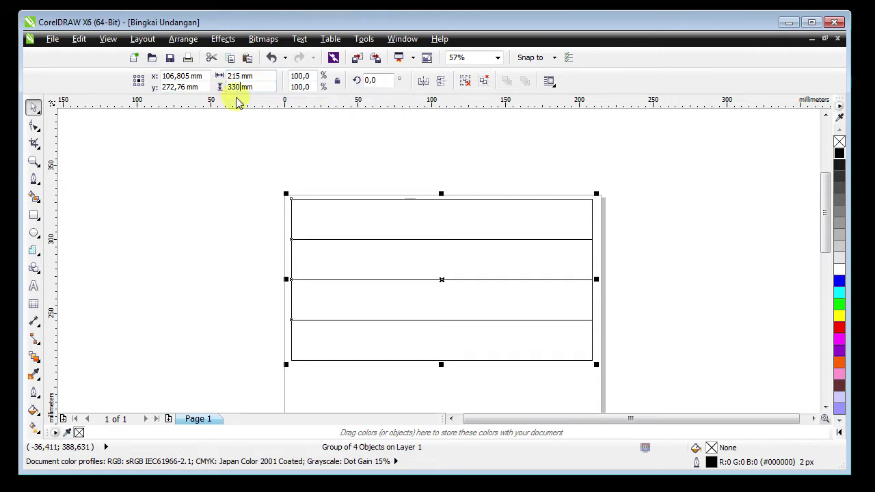
{"action": "type", "text": "30"}
{"action": "key", "text": "Return"}
{"action": "key", "text": "shift+F2"}
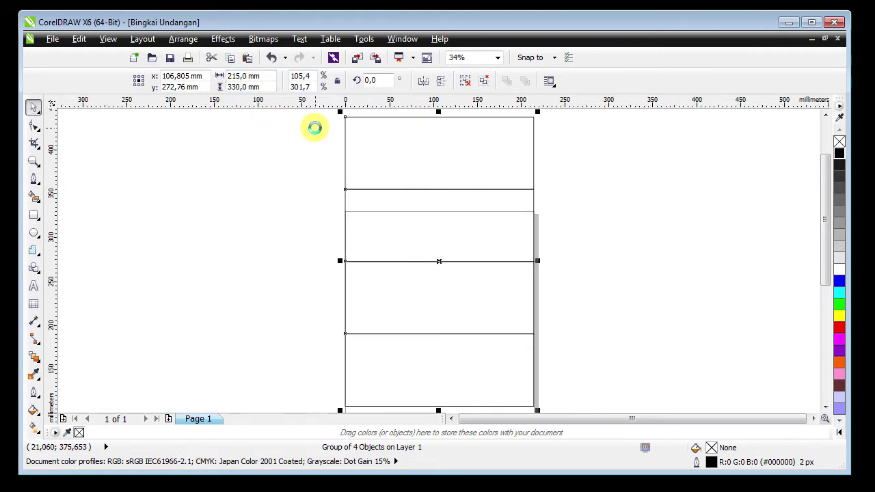
{"action": "left_click_drag", "start_coordinate": [383, 147], "coordinate": [377, 221]}
{"action": "scroll", "coordinate": [253, 266], "scroll_direction": "down", "scroll_amount": 3}
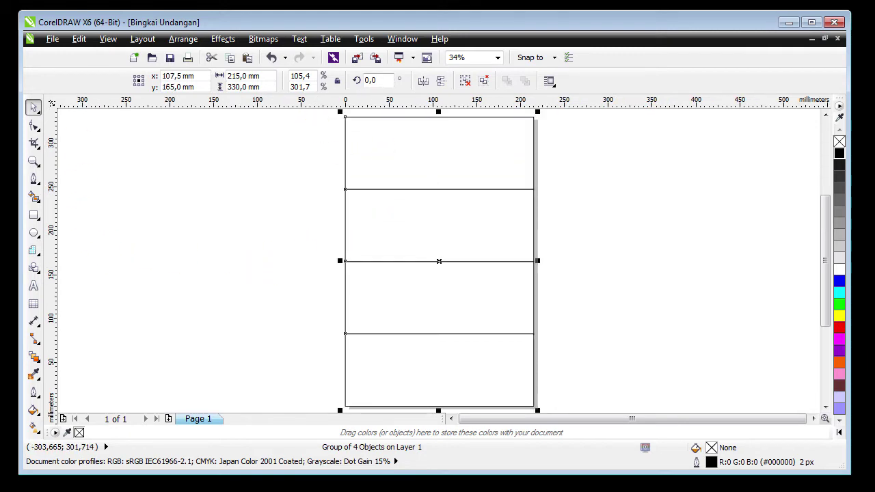
{"action": "left_click", "coordinate": [296, 240]}
- Ungroup the whole grid into individual rectangles and clear the selection
{"action": "left_click", "coordinate": [397, 198]}
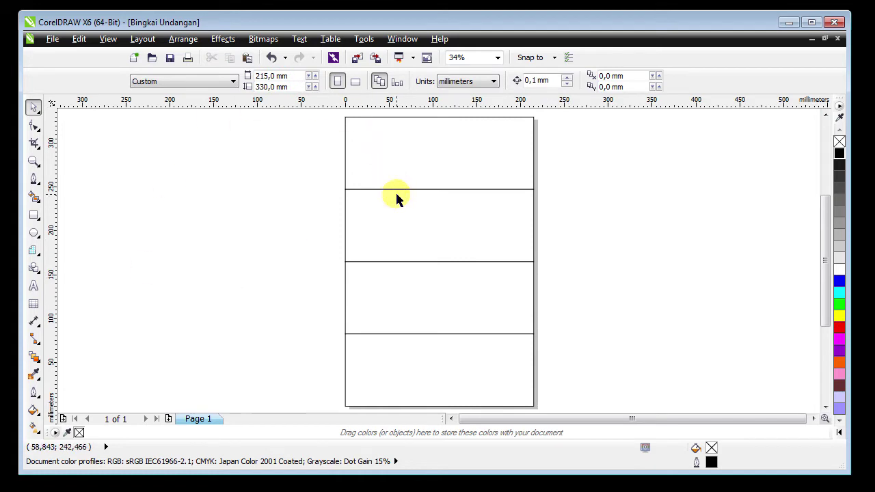
{"action": "left_click", "coordinate": [397, 196]}
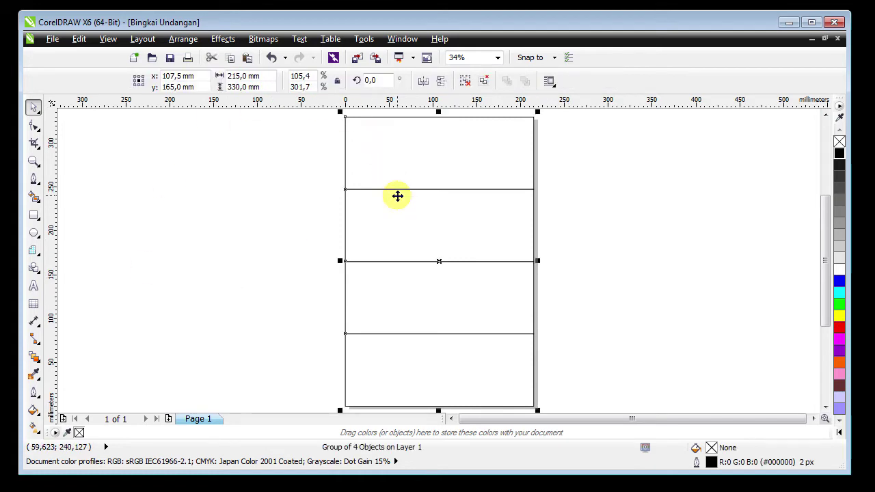
{"action": "left_click", "coordinate": [483, 82]}
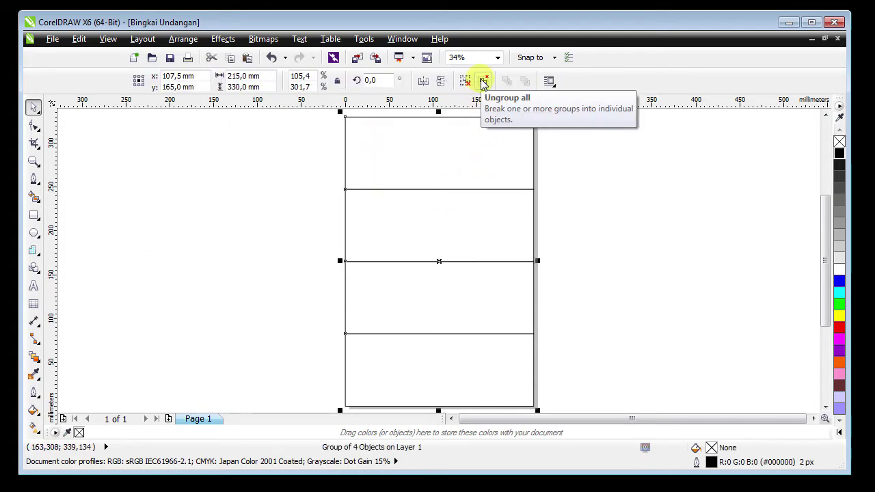
{"action": "left_click", "coordinate": [435, 142]}
- Apply a one-step inside contour with an 8 mm offset to the uppermost rectangle and break the contour group apart
{"action": "scroll", "coordinate": [461, 134], "scroll_direction": "up", "scroll_amount": 2}
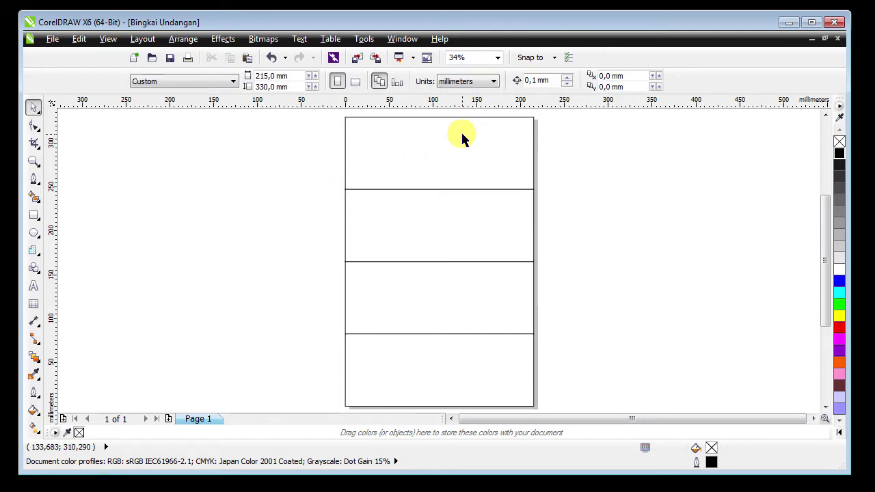
{"action": "scroll", "coordinate": [461, 134], "scroll_direction": "up", "scroll_amount": 2}
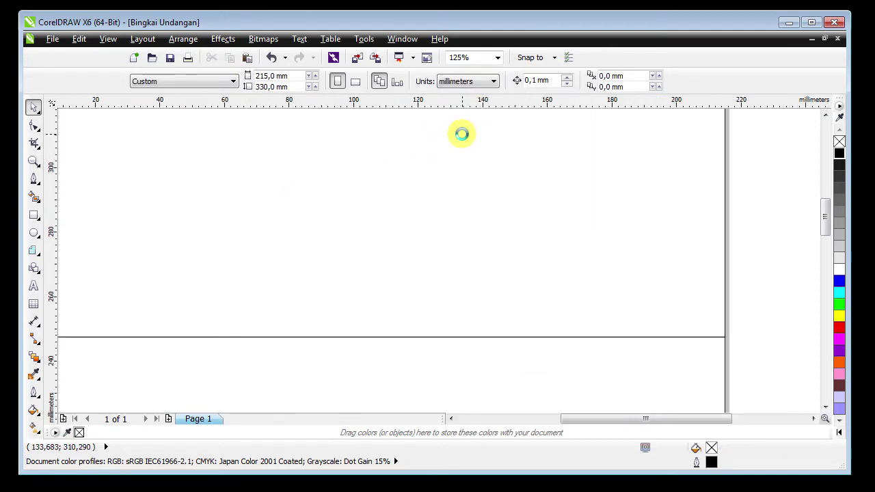
{"action": "scroll", "coordinate": [420, 219], "scroll_direction": "down", "scroll_amount": 2}
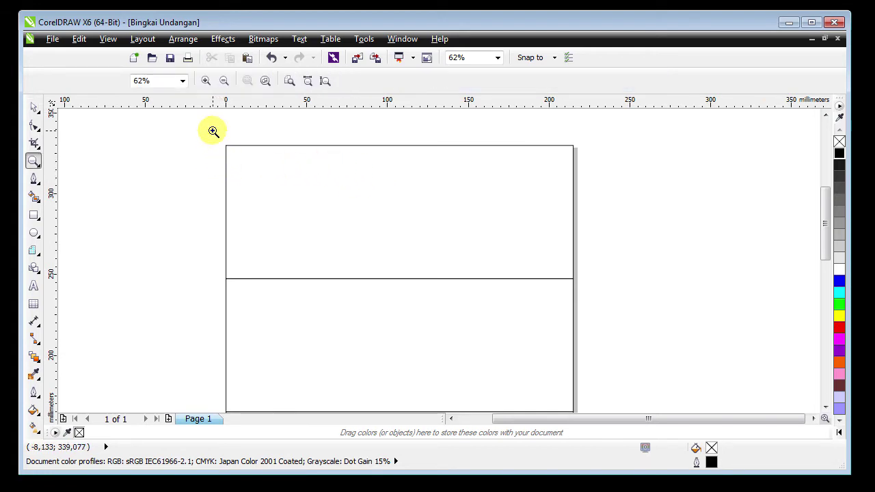
{"action": "left_click_drag", "start_coordinate": [211, 131], "coordinate": [595, 291]}
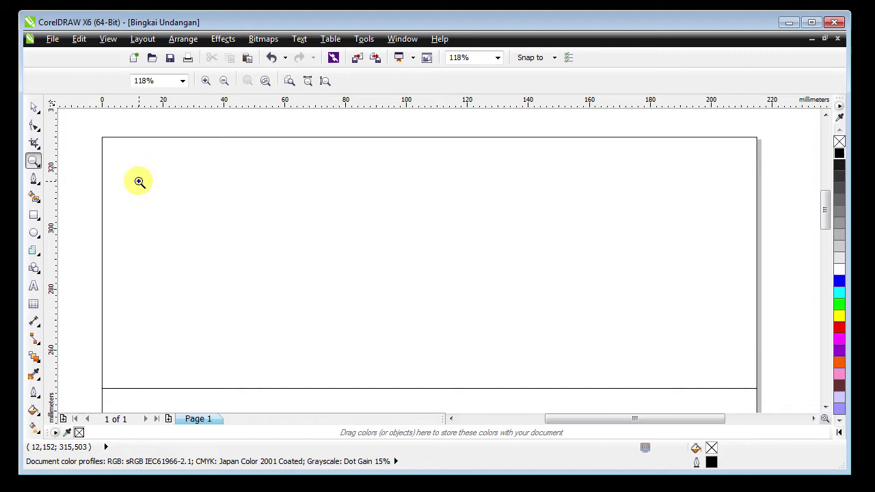
{"action": "left_click", "coordinate": [34, 108]}
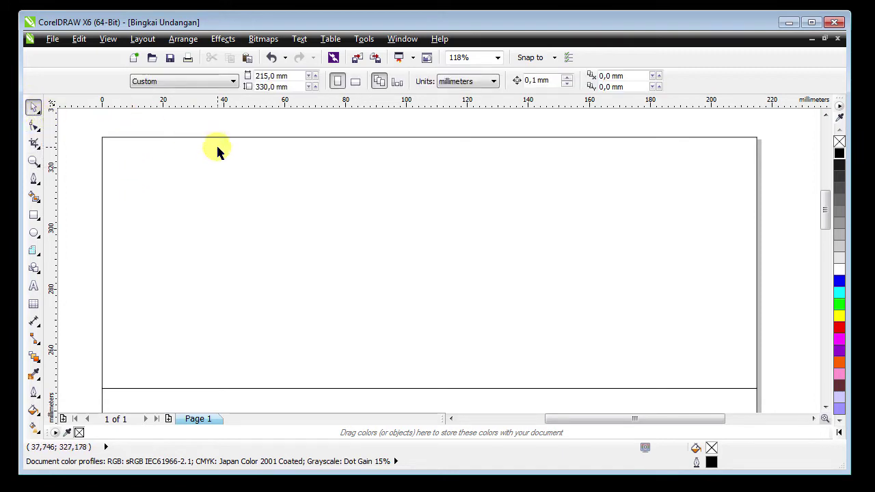
{"action": "left_click", "coordinate": [243, 162]}
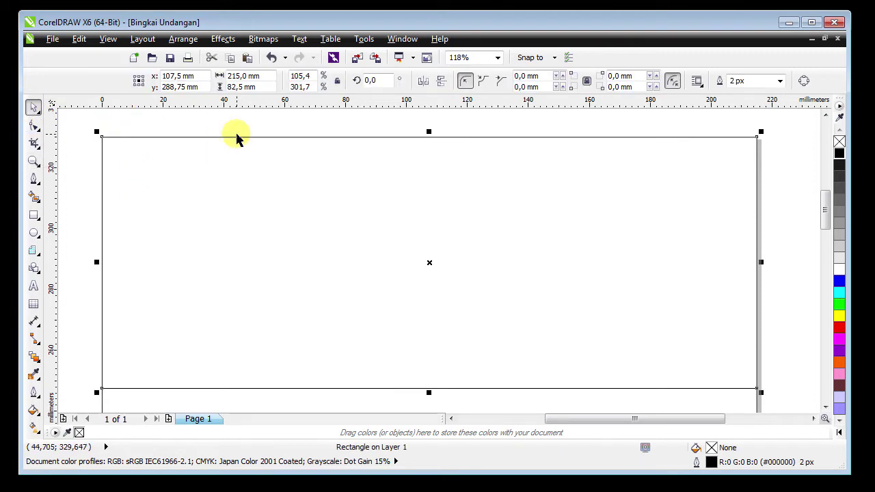
{"action": "left_click", "coordinate": [216, 43]}
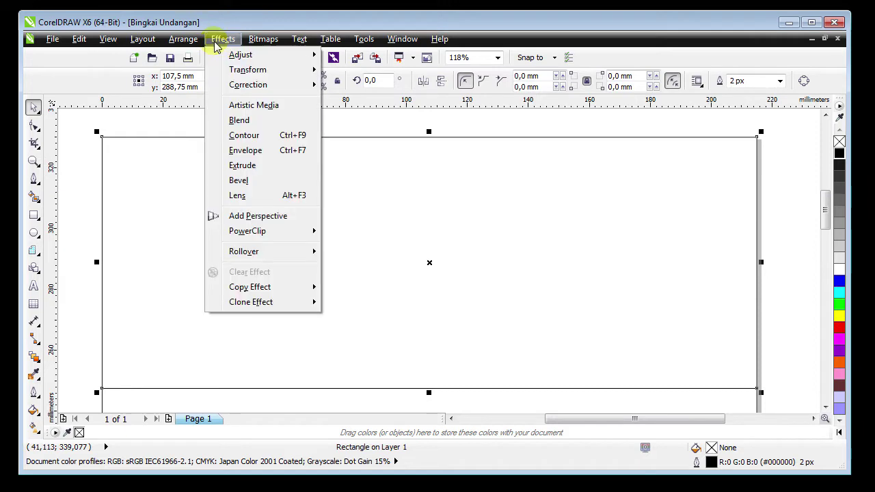
{"action": "left_click", "coordinate": [252, 134]}
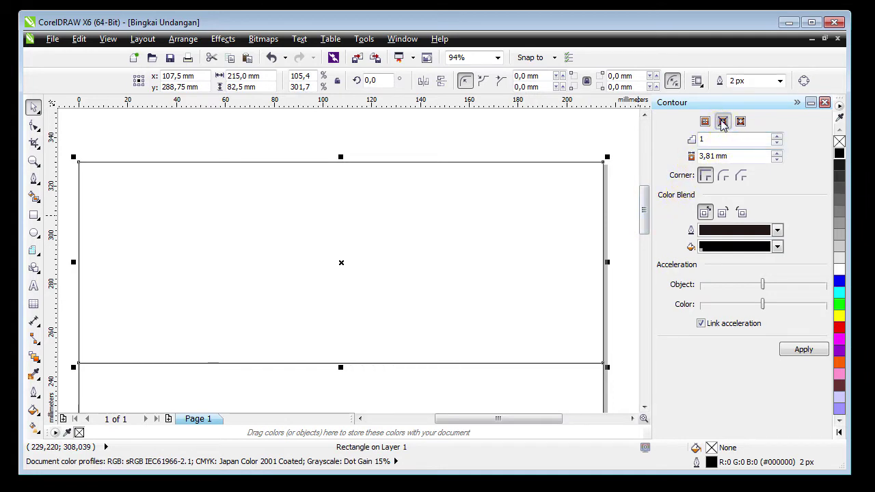
{"action": "left_click_drag", "start_coordinate": [715, 156], "coordinate": [705, 157]}
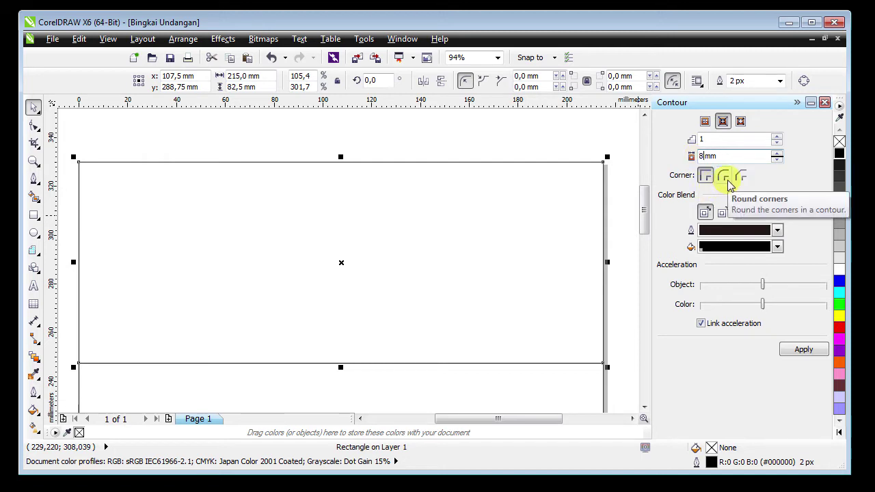
{"action": "left_click", "coordinate": [801, 354]}
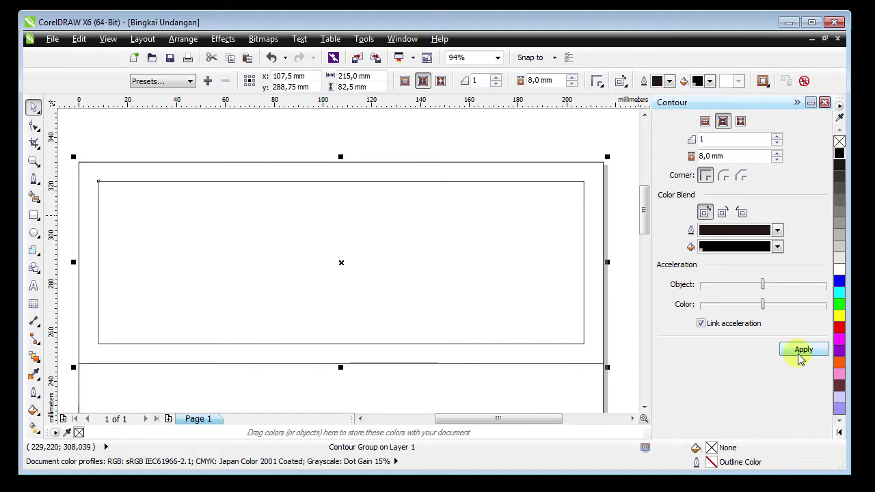
{"action": "right_click", "coordinate": [307, 218]}
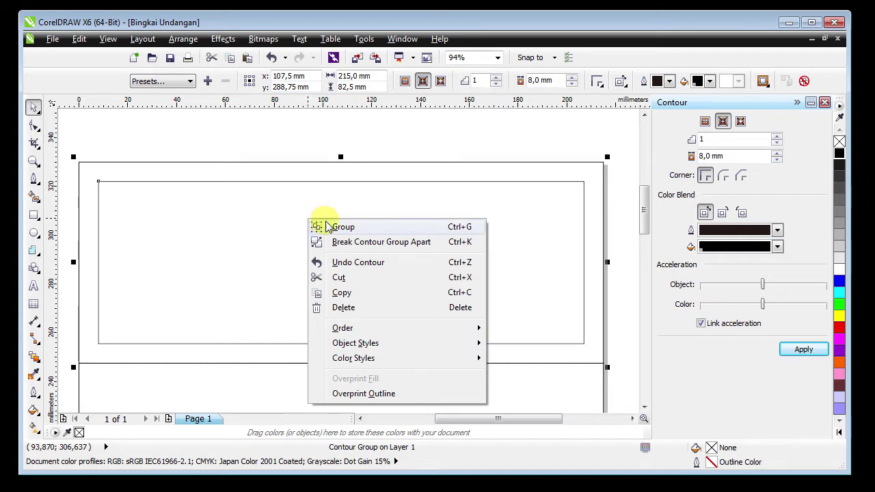
{"action": "left_click", "coordinate": [362, 240]}
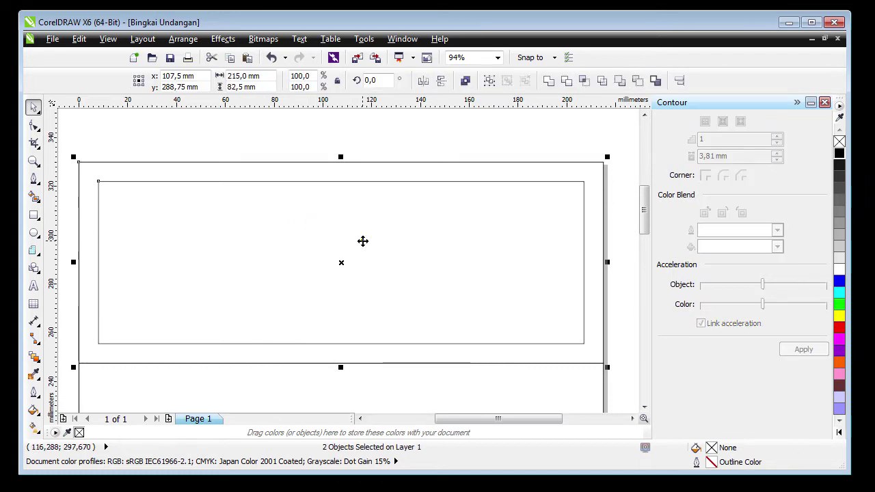
- Import corner v.png at the upper-left corner of the inner rectangle and scale it down proportionally to about 23.4 by 23.8 mm
{"action": "left_click", "coordinate": [158, 144]}
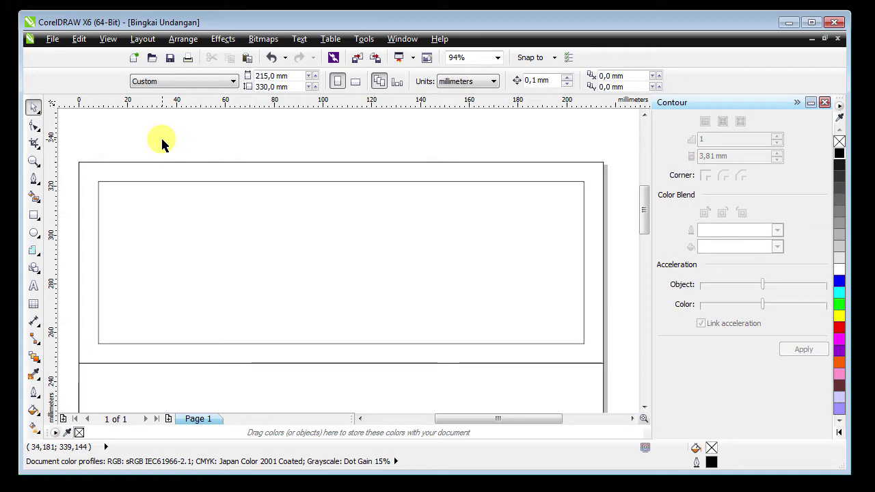
{"action": "left_click", "coordinate": [797, 103]}
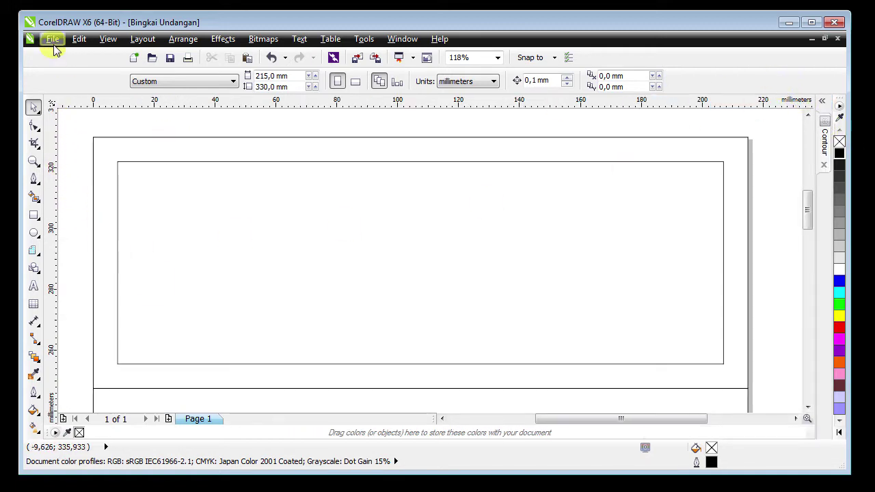
{"action": "left_click", "coordinate": [52, 40]}
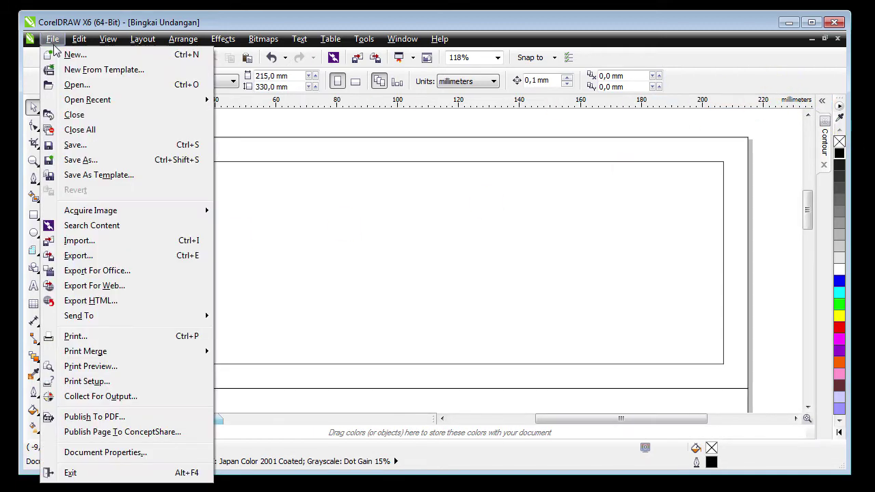
{"action": "left_click", "coordinate": [109, 242]}
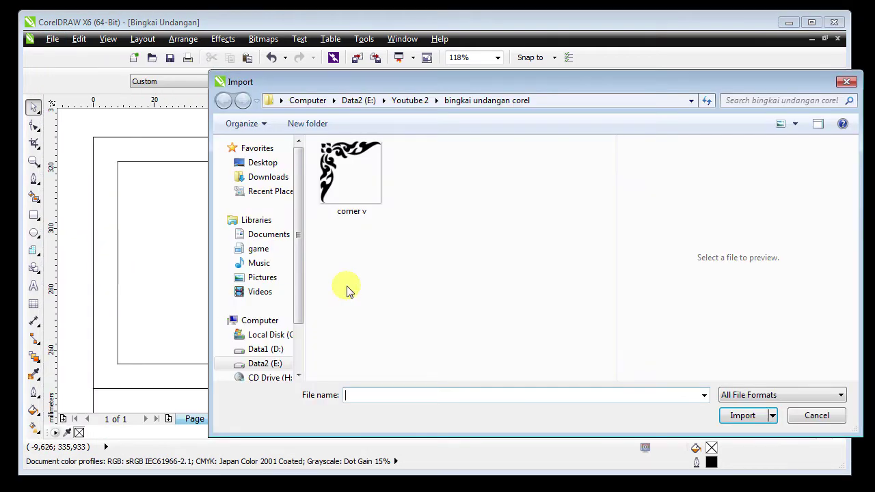
{"action": "left_click", "coordinate": [333, 176]}
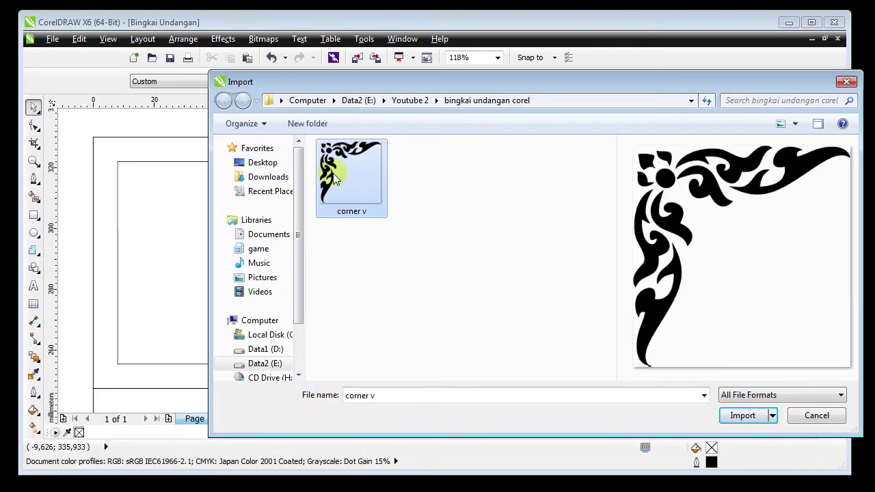
{"action": "left_click", "coordinate": [738, 415]}
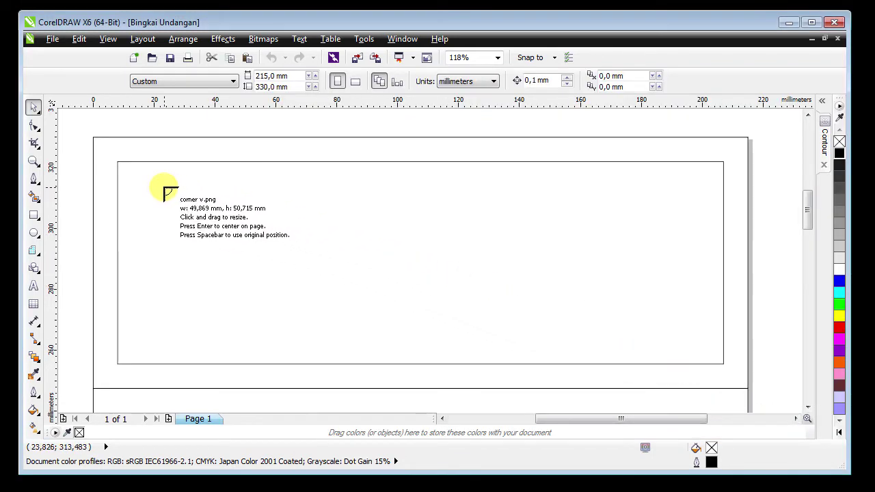
{"action": "left_click", "coordinate": [117, 162]}
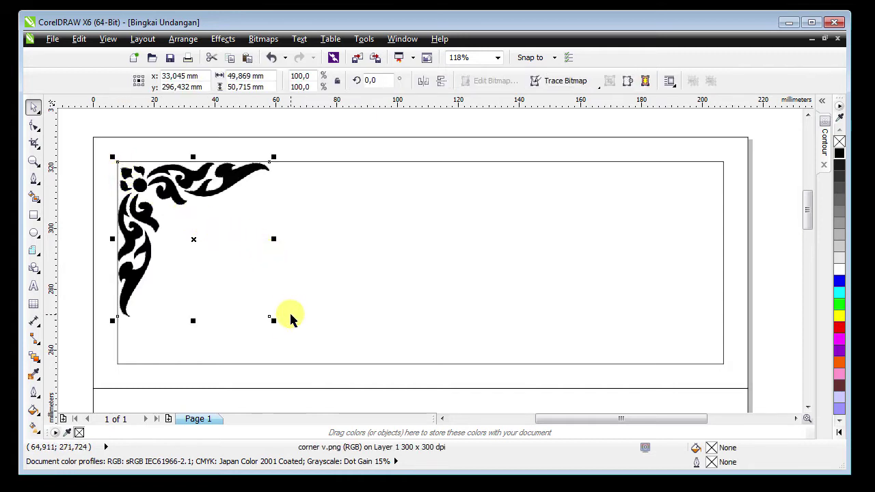
{"action": "left_click_drag", "start_coordinate": [274, 320], "coordinate": [176, 250]}
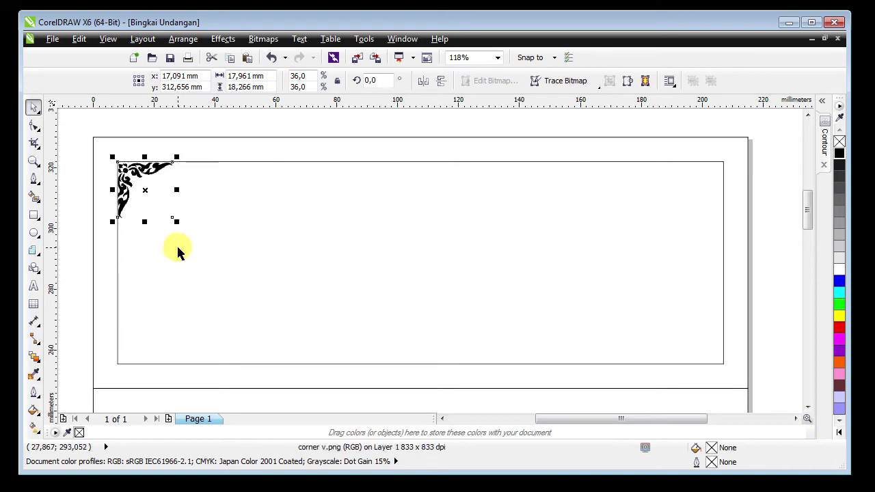
{"action": "left_click_drag", "start_coordinate": [179, 220], "coordinate": [195, 238]}
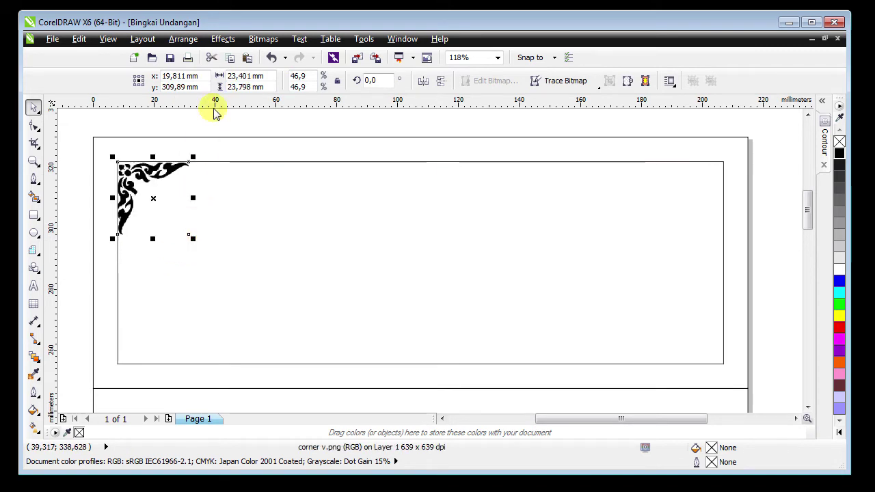
{"action": "left_click", "coordinate": [256, 43]}
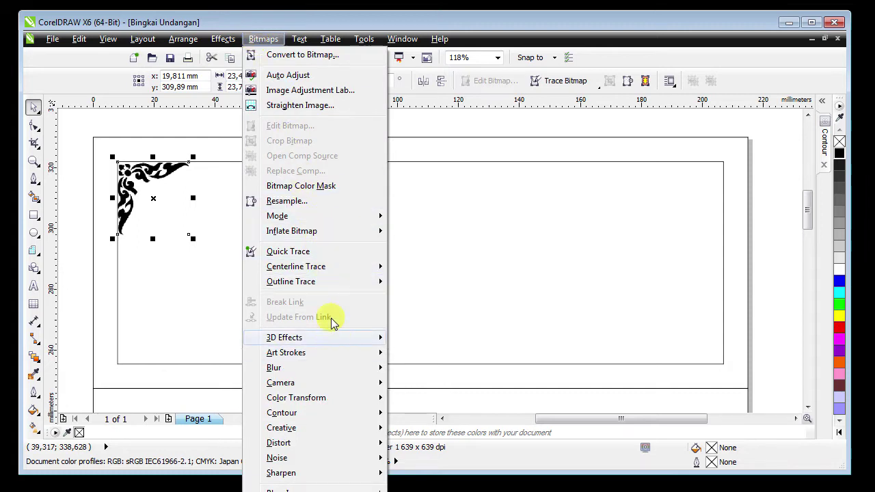
{"action": "left_click", "coordinate": [140, 183]}
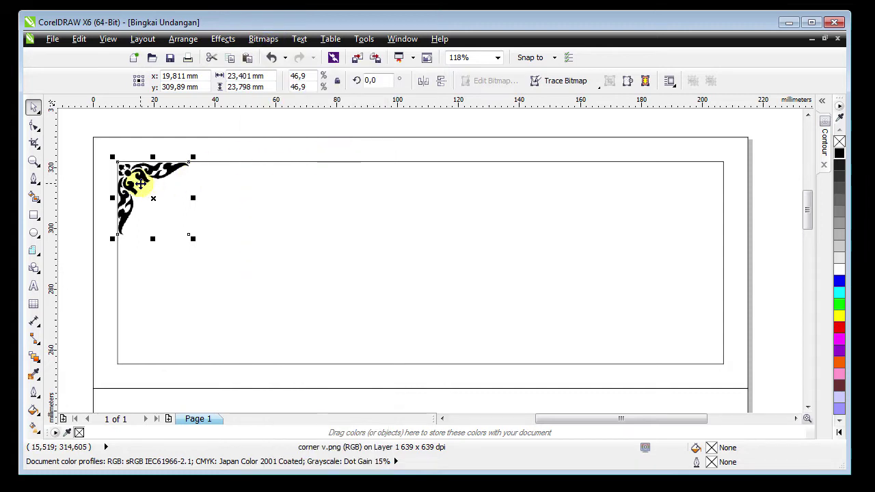
{"action": "left_click", "coordinate": [222, 39]}
{"action": "left_click", "coordinate": [223, 39]}
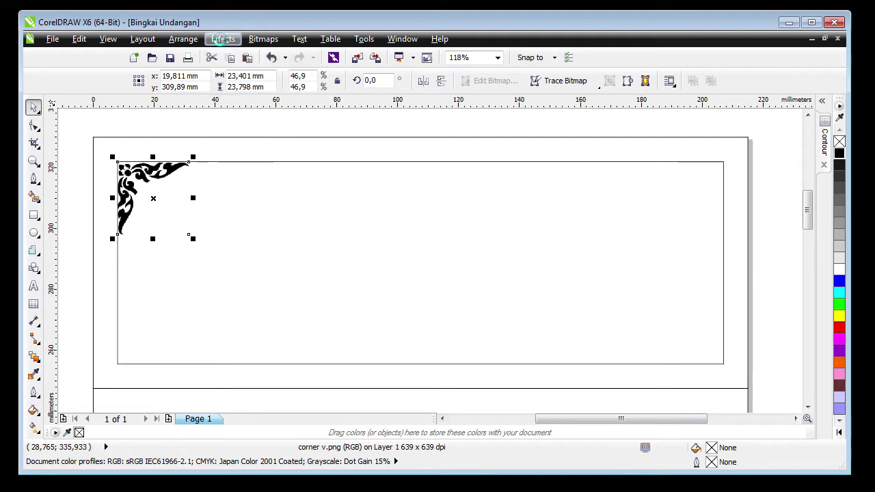
{"action": "right_click", "coordinate": [160, 197]}
{"action": "left_click", "coordinate": [141, 176]}
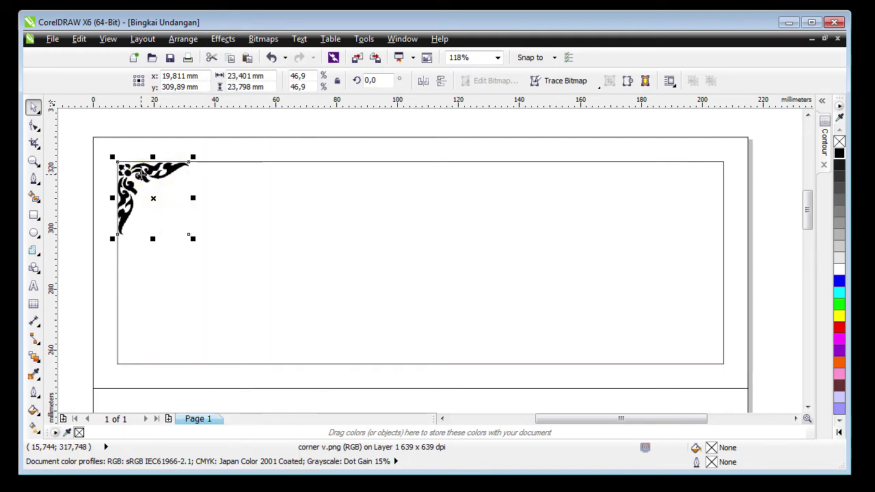
{"action": "left_click", "coordinate": [263, 39]}
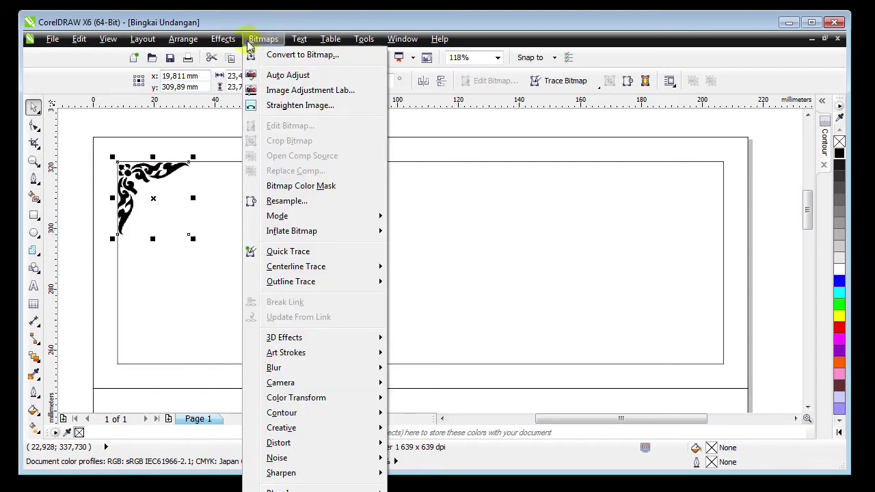
{"action": "mouse_move", "coordinate": [223, 39]}
{"action": "mouse_move", "coordinate": [222, 55]}
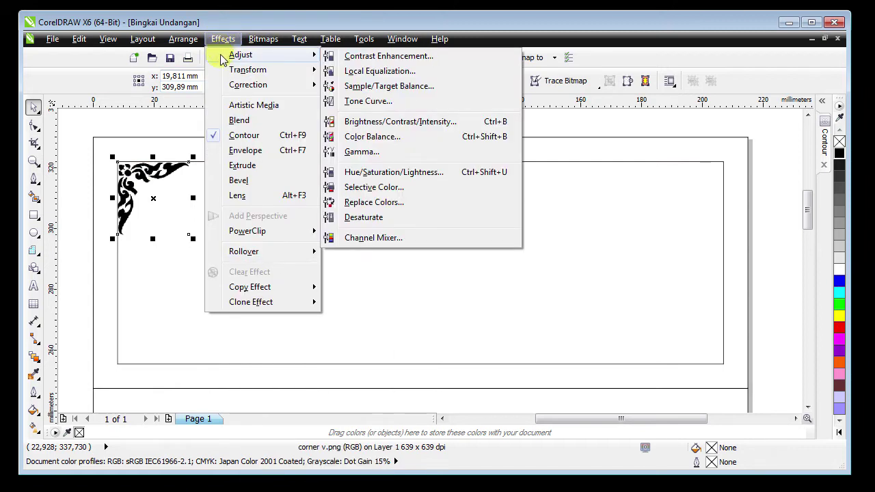
{"action": "mouse_move", "coordinate": [190, 43]}
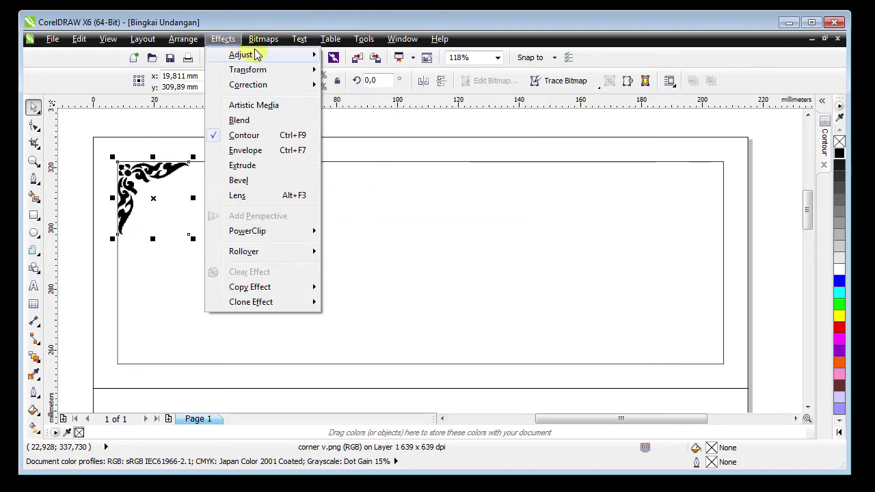
{"action": "mouse_move", "coordinate": [256, 55]}
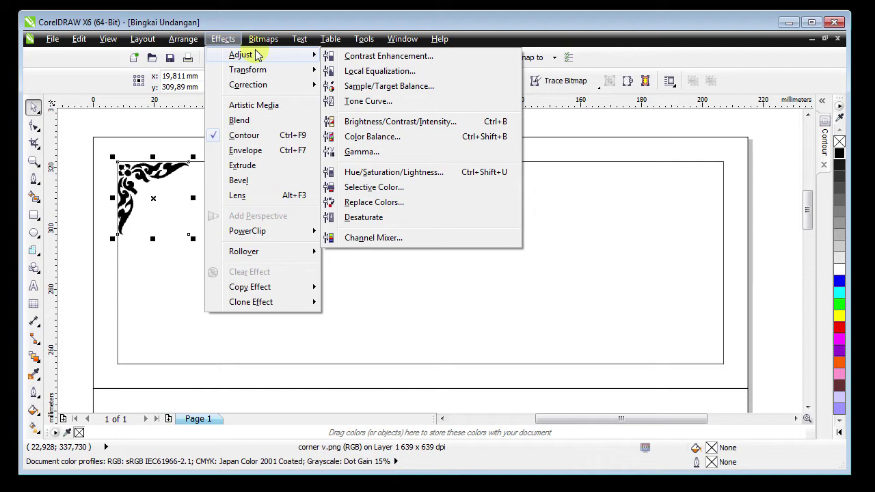
{"action": "mouse_move", "coordinate": [265, 39]}
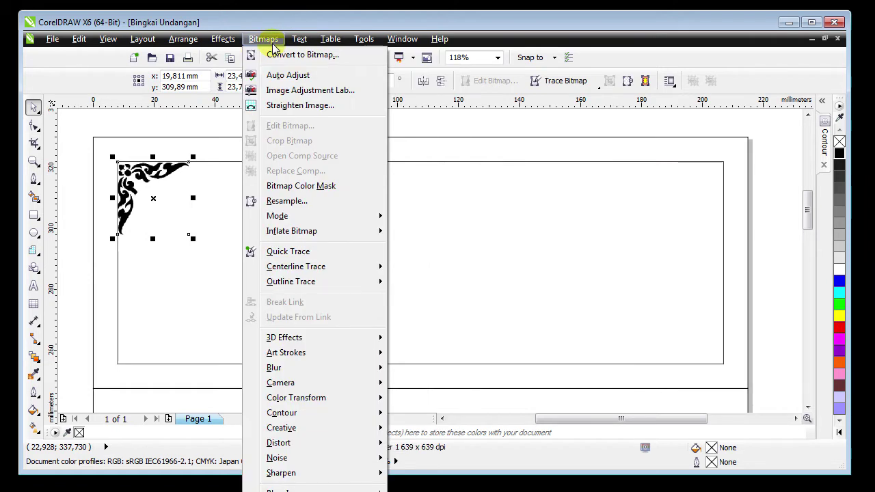
{"action": "left_click", "coordinate": [146, 205]}
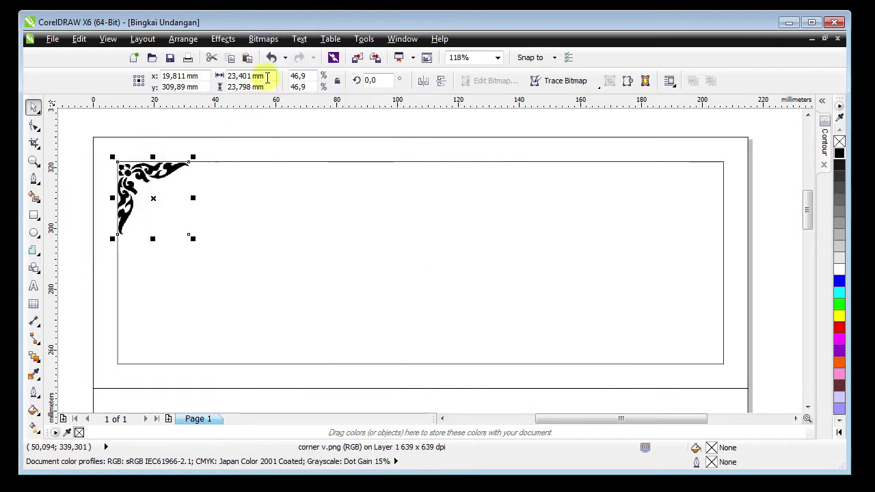
- Convert the corner ornament bitmap to vector with a Line art outline trace, deleting the original image and removing the background
{"action": "left_click", "coordinate": [266, 40]}
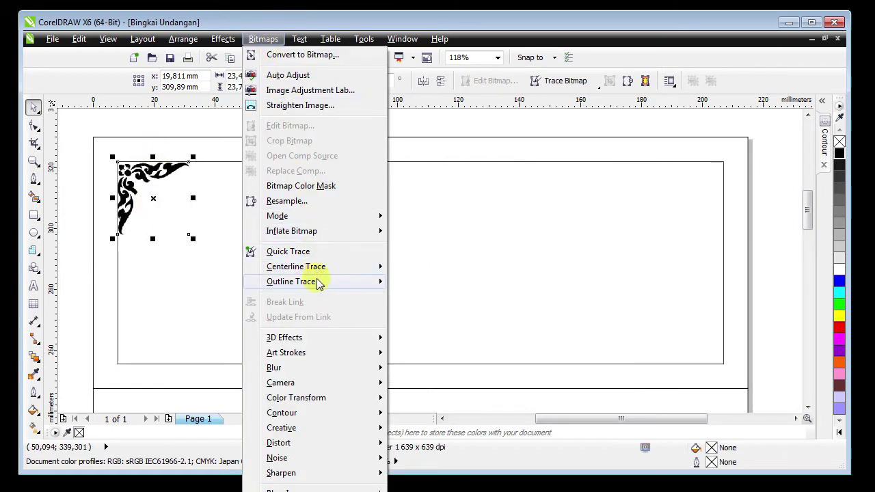
{"action": "mouse_move", "coordinate": [319, 284]}
{"action": "left_click", "coordinate": [428, 284]}
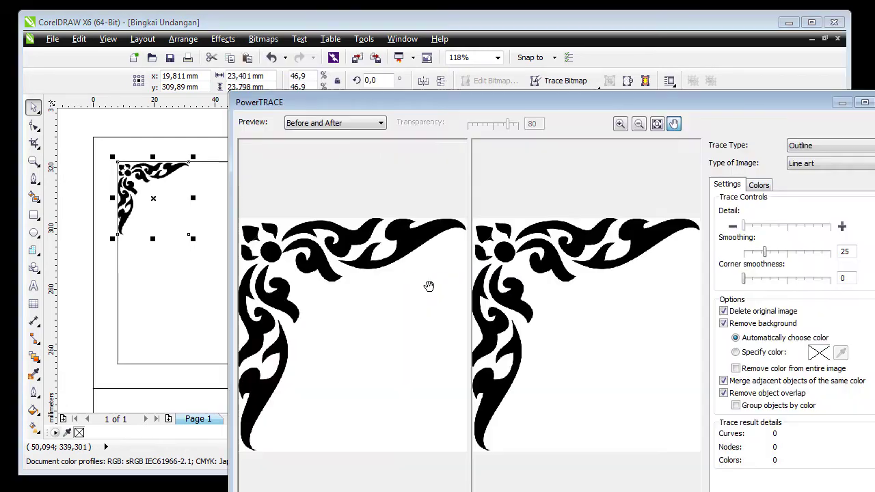
{"action": "mouse_move", "coordinate": [450, 103]}
{"action": "left_mouse_down"}
{"action": "mouse_move", "coordinate": [395, 39]}
{"action": "mouse_move", "coordinate": [343, 6]}
{"action": "left_mouse_up"}
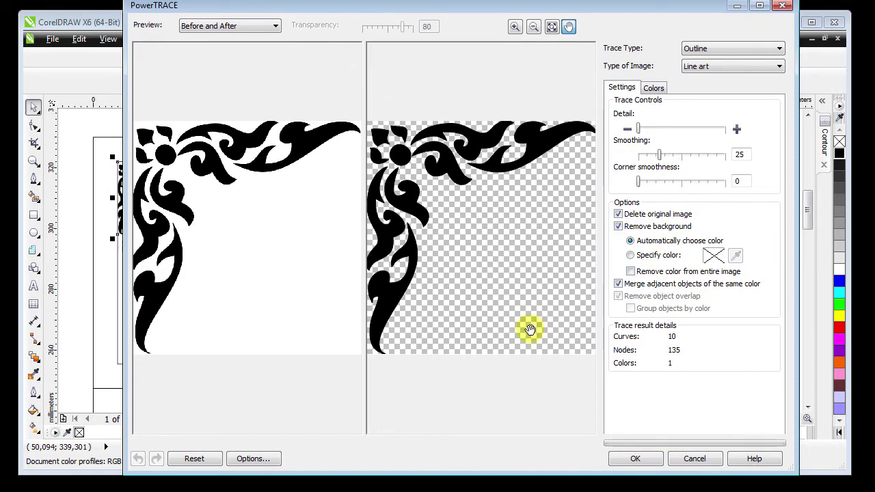
{"action": "scroll", "coordinate": [453, 234], "scroll_direction": "up", "scroll_amount": 2}
{"action": "scroll", "coordinate": [283, 236], "scroll_direction": "down", "scroll_amount": 5}
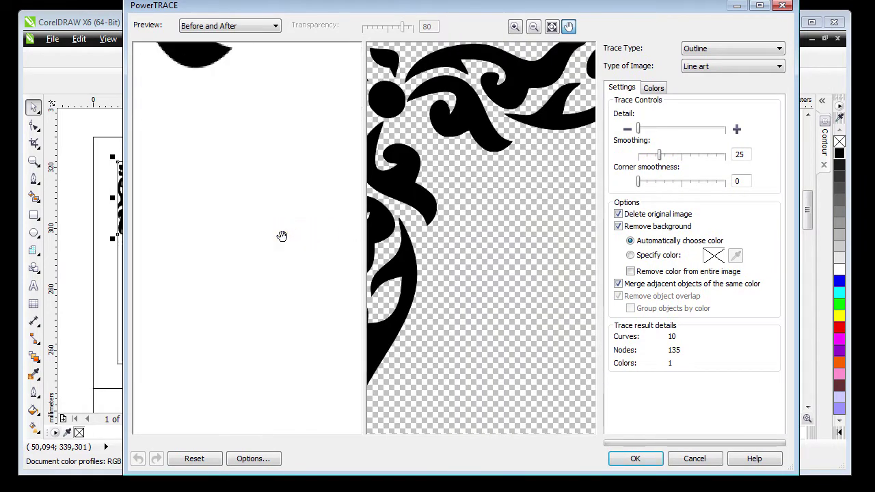
{"action": "scroll", "coordinate": [462, 303], "scroll_direction": "down", "scroll_amount": 5}
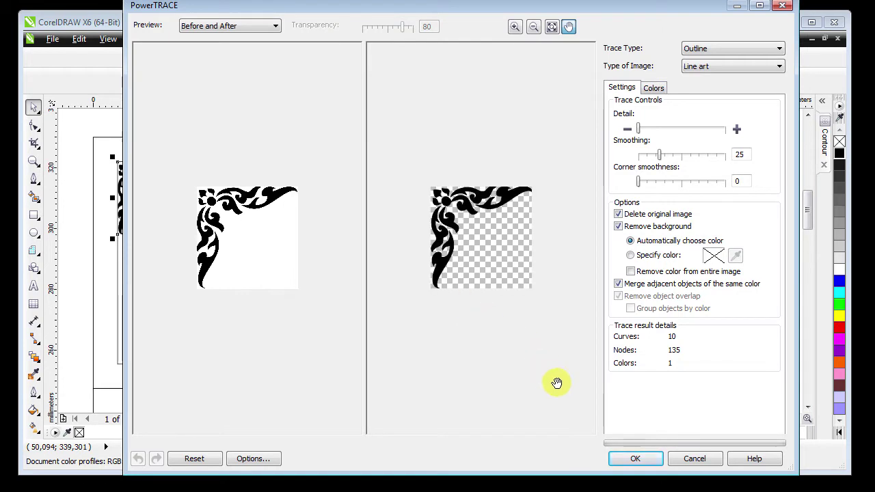
{"action": "left_click", "coordinate": [633, 459]}
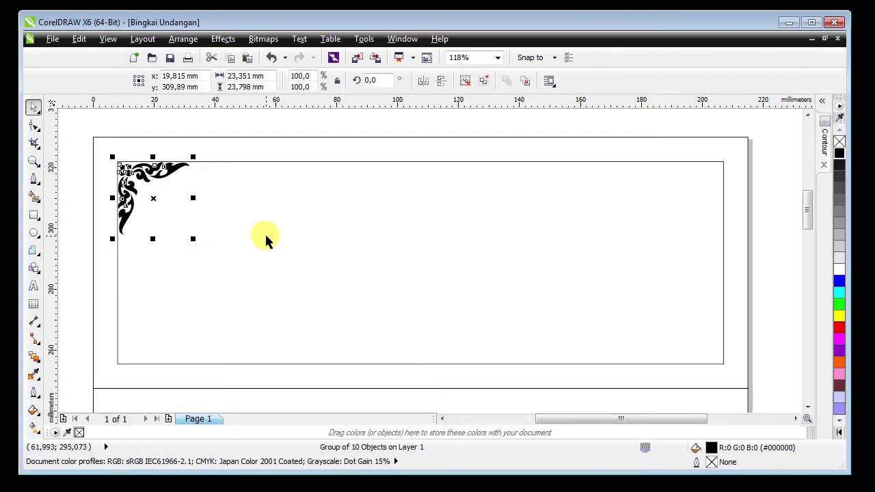
- Scale the traced ornament to about 20.85 by 21.25 mm and move it up against the inner frame's top edge
{"action": "left_click_drag", "start_coordinate": [192, 239], "coordinate": [186, 240]}
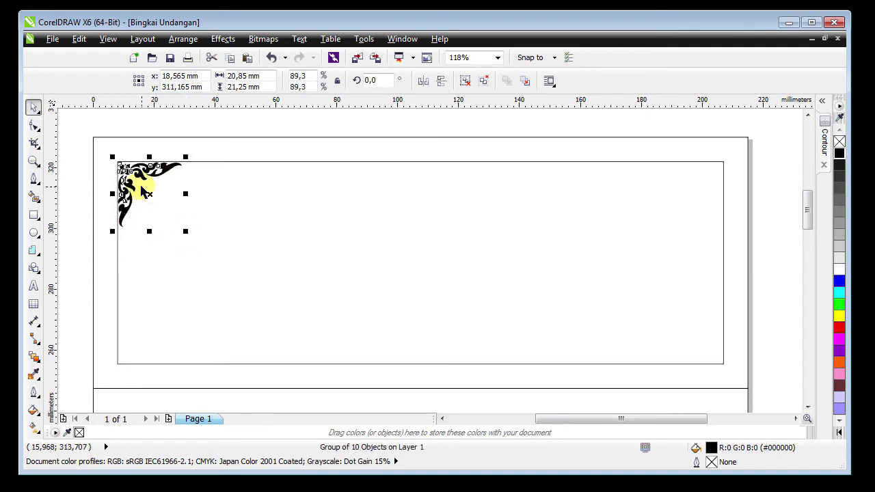
{"action": "scroll", "coordinate": [161, 183], "scroll_direction": "up", "scroll_amount": 2}
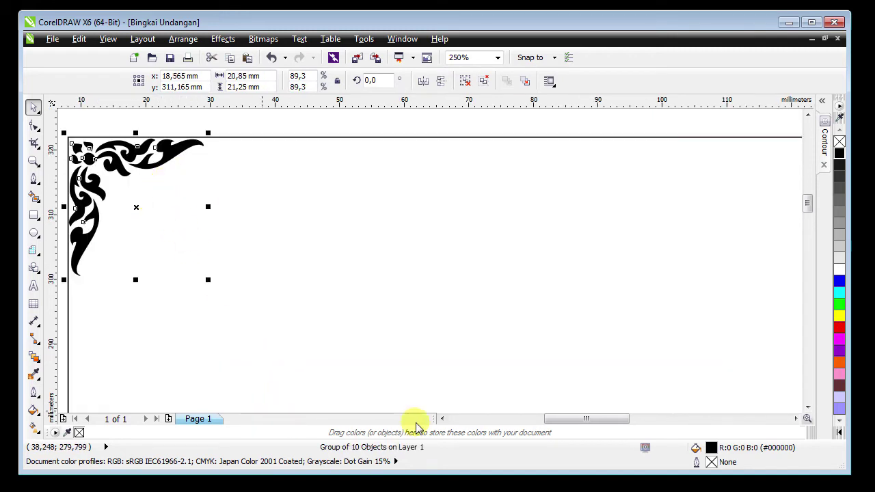
{"action": "left_click_drag", "start_coordinate": [557, 417], "coordinate": [545, 425]}
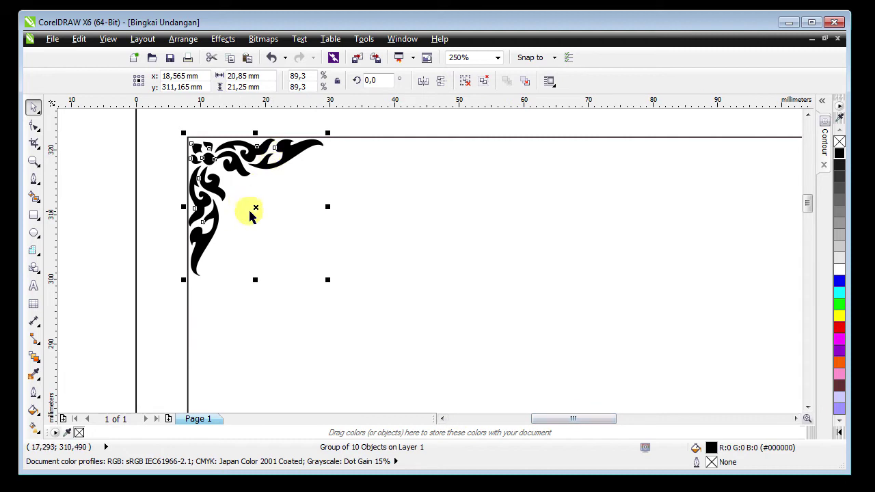
{"action": "left_click_drag", "start_coordinate": [254, 207], "coordinate": [251, 203]}
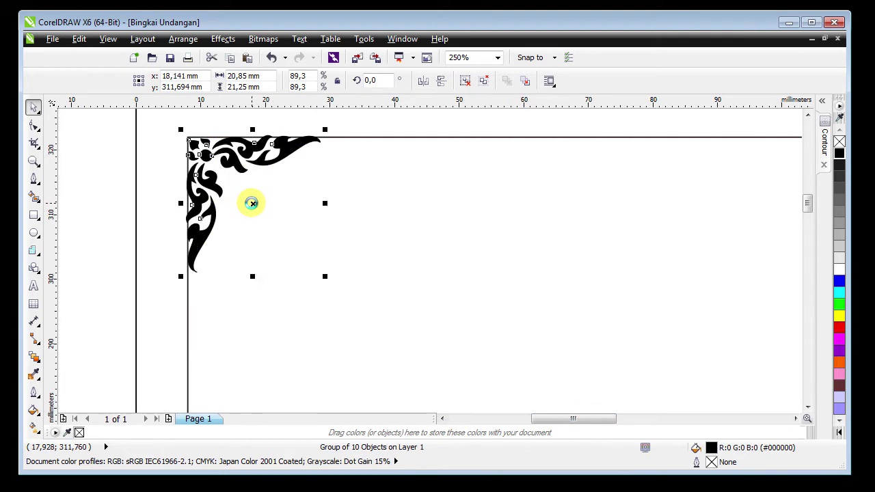
{"action": "left_click_drag", "start_coordinate": [251, 203], "coordinate": [254, 203]}
{"action": "left_click", "coordinate": [335, 240]}
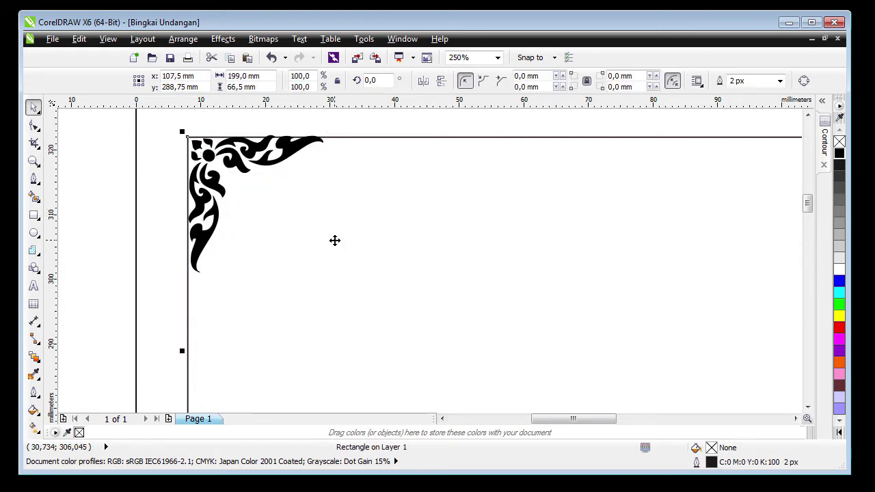
- Place a copy of the corner ornament further right along the inner frame's top edge, at about x 96 mm, and mirror it horizontally
{"action": "scroll", "coordinate": [433, 205], "scroll_direction": "down", "scroll_amount": 2}
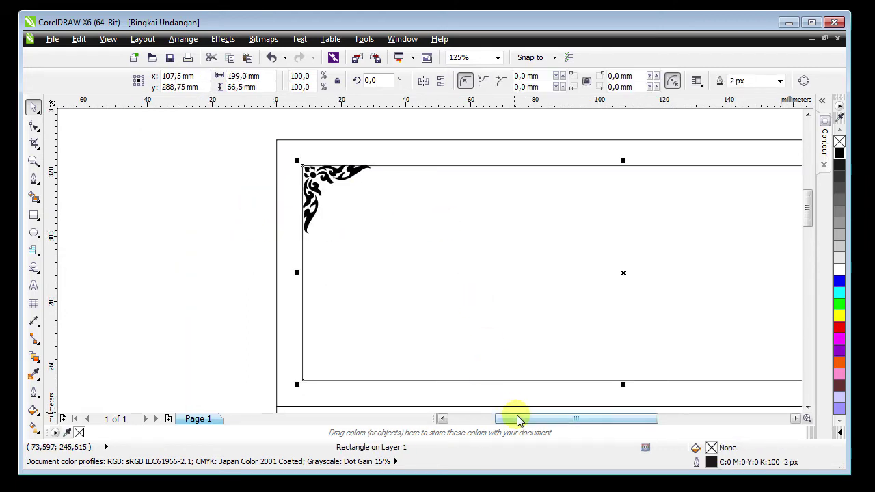
{"action": "left_click_drag", "start_coordinate": [512, 417], "coordinate": [552, 389]}
{"action": "left_click", "coordinate": [86, 121]}
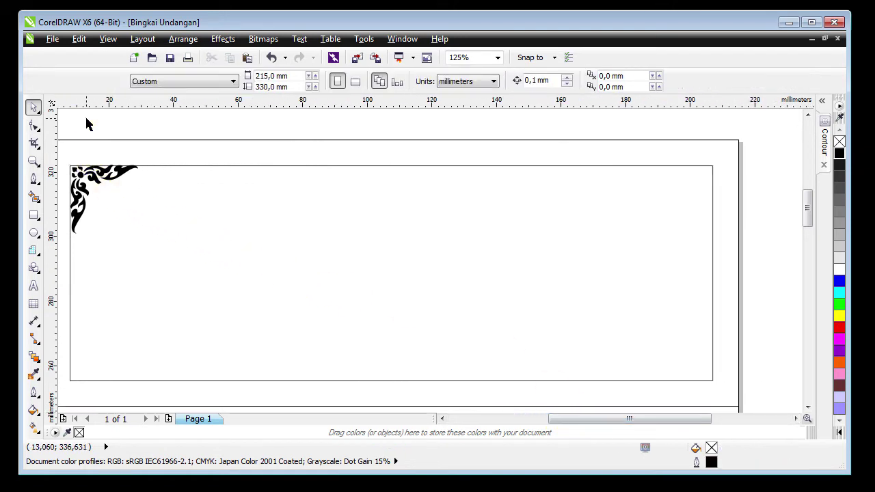
{"action": "left_click", "coordinate": [100, 189]}
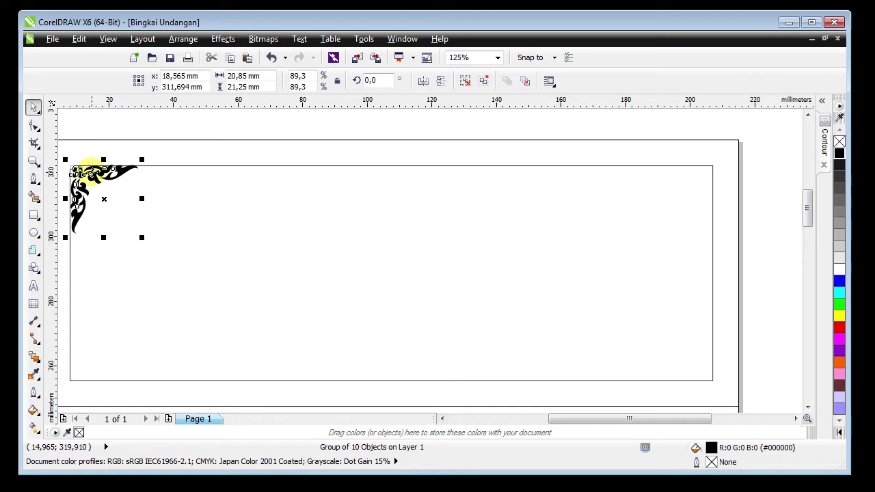
{"action": "left_click_drag", "start_coordinate": [89, 173], "coordinate": [342, 227]}
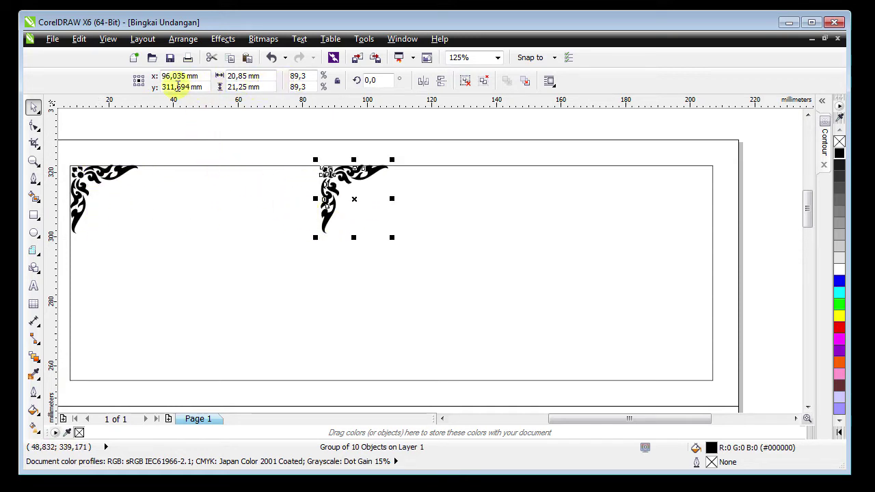
{"action": "left_click", "coordinate": [423, 80]}
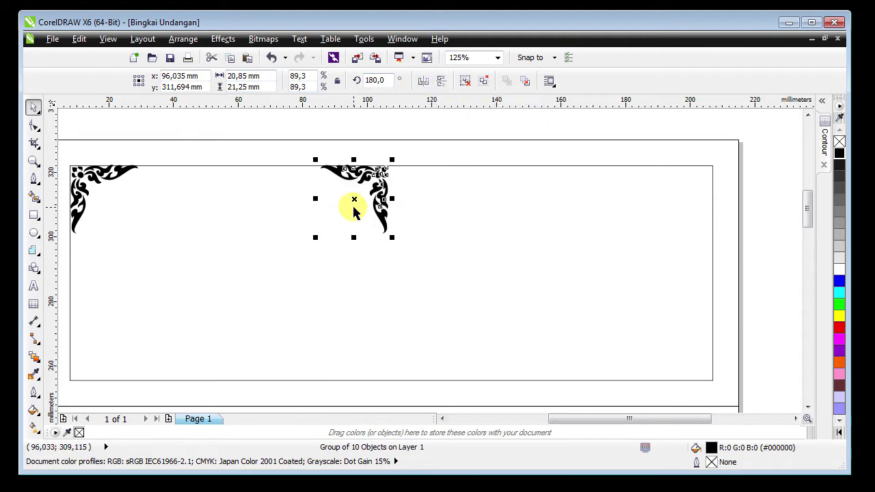
- Move the mirrored ornament into the inner frame's upper-right corner and group it with the upper-left ornament
{"action": "left_click_drag", "start_coordinate": [356, 198], "coordinate": [679, 227]}
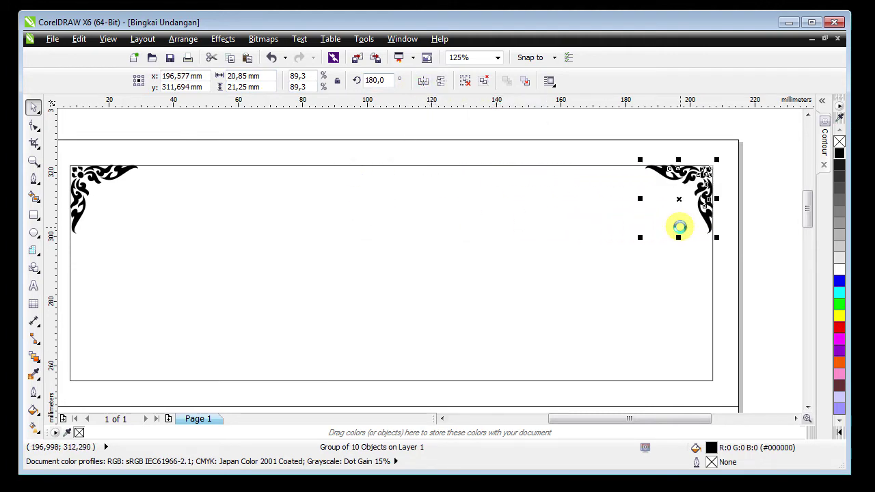
{"action": "left_click", "coordinate": [668, 263], "text": "shift"}
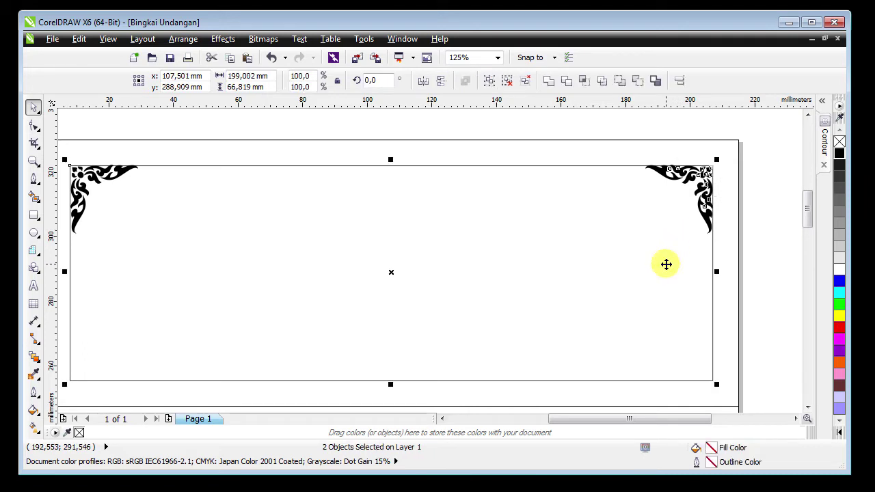
{"action": "key", "text": "Escape"}
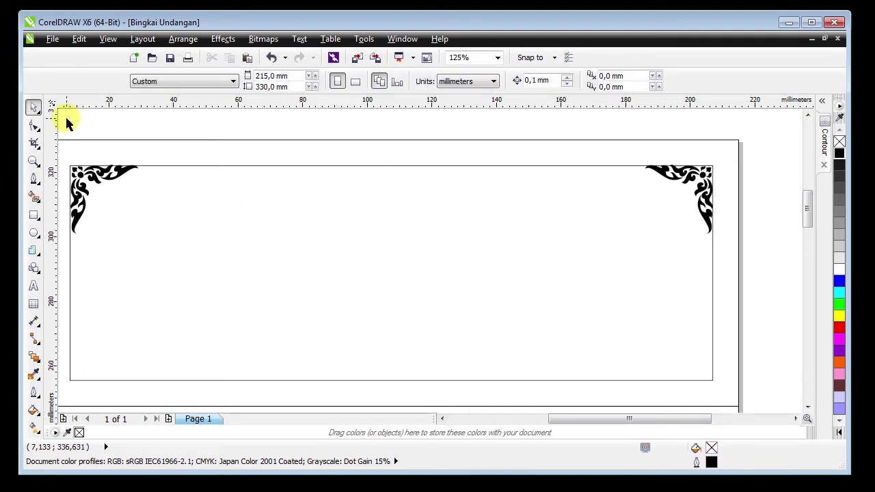
{"action": "left_click_drag", "start_coordinate": [61, 120], "coordinate": [743, 264]}
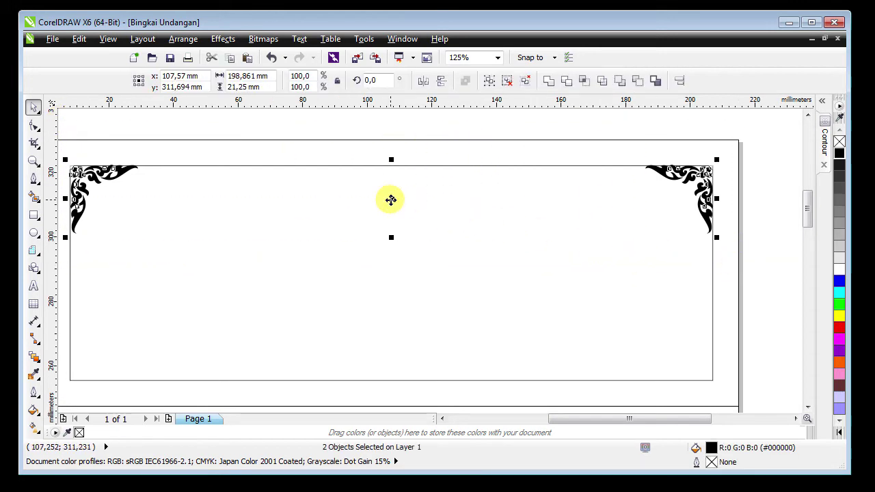
{"action": "left_click", "coordinate": [507, 83]}
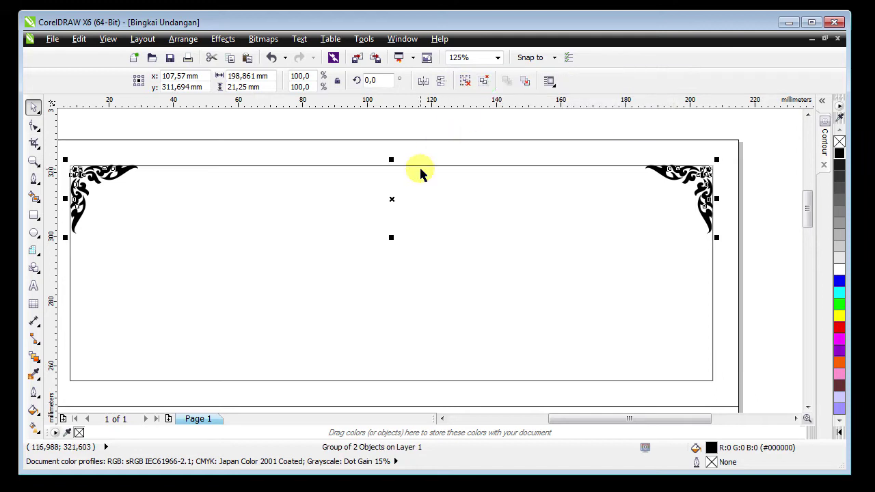
- Place a copy of the grouped corner ornaments along the inner frame's bottom edge, mirrored vertically
{"action": "left_click_drag", "start_coordinate": [393, 198], "coordinate": [408, 344]}
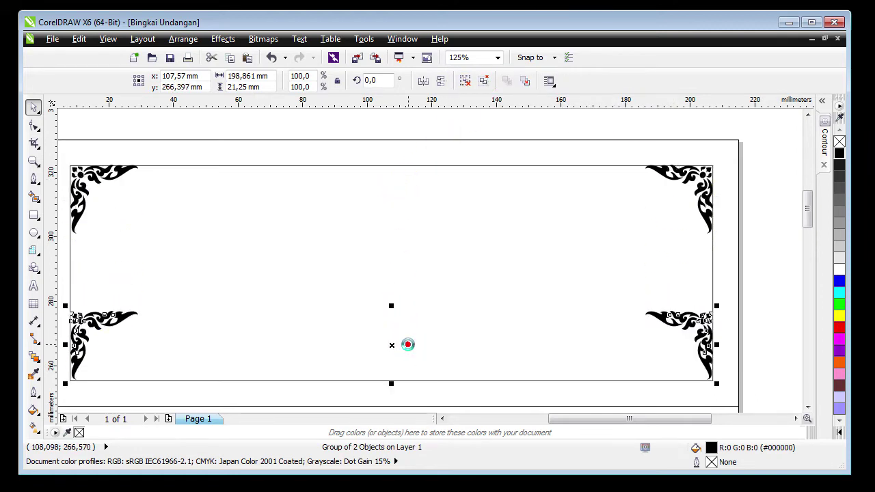
{"action": "left_click", "coordinate": [440, 83]}
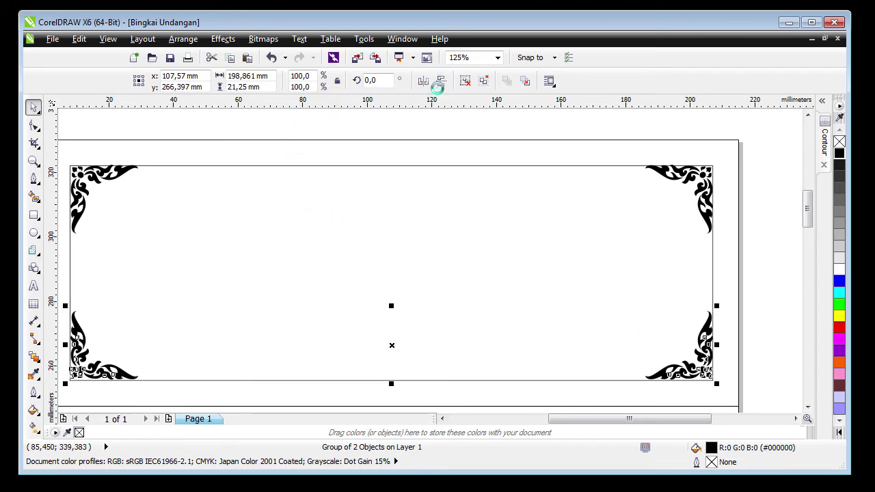
{"action": "left_click", "coordinate": [258, 253], "text": "shift"}
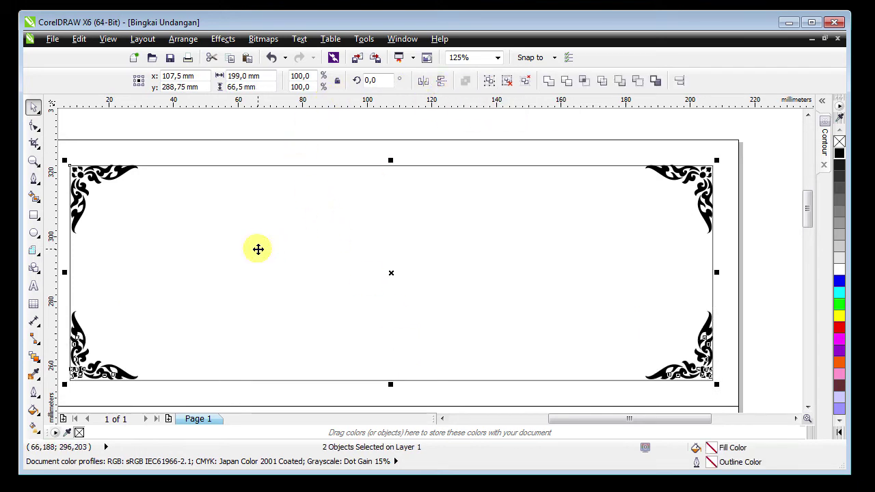
{"action": "left_click", "coordinate": [257, 249]}
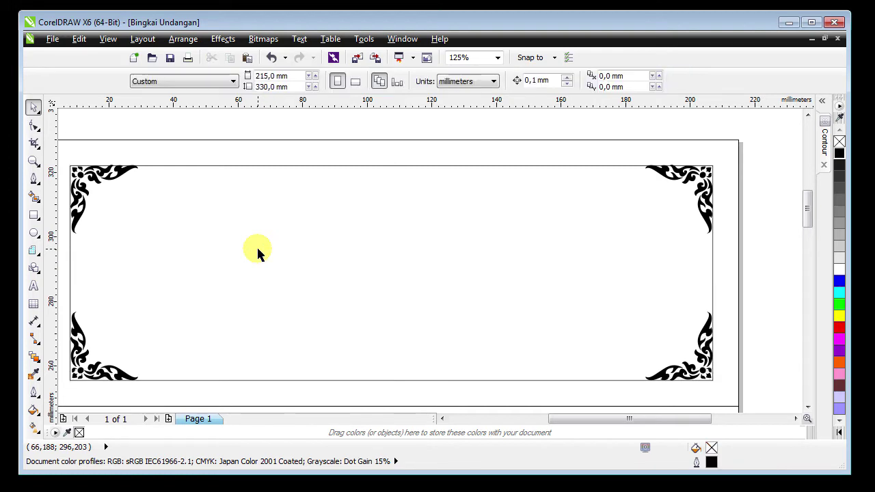
- Round all four corners of the inner rectangle to a radius of about 8.66 mm
{"action": "left_click", "coordinate": [209, 188]}
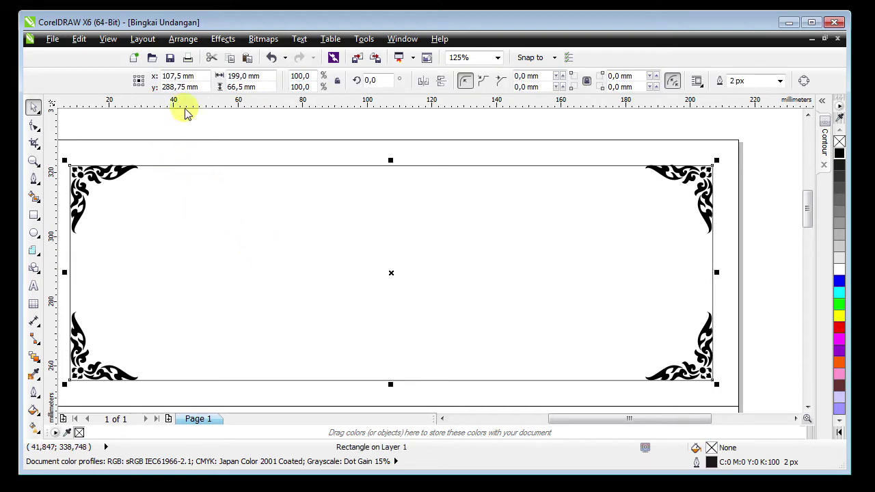
{"action": "left_click", "coordinate": [34, 126]}
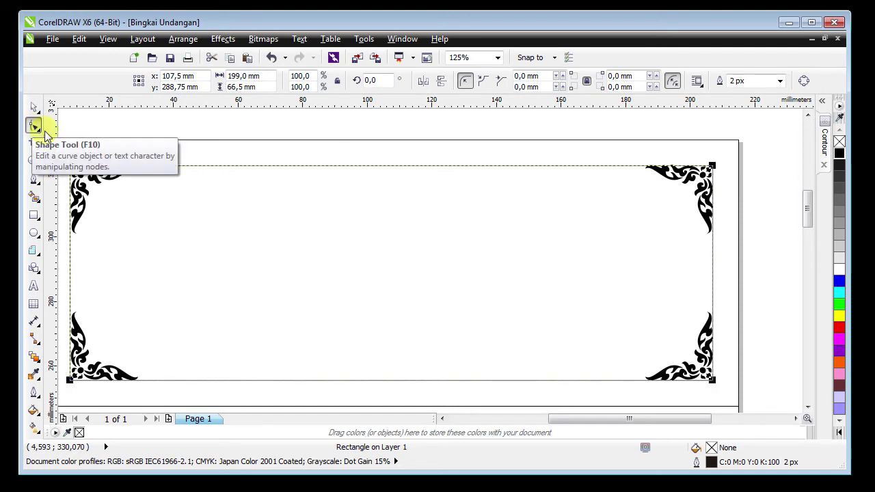
{"action": "left_click", "coordinate": [72, 165]}
{"action": "left_click_drag", "start_coordinate": [71, 167], "coordinate": [95, 171]}
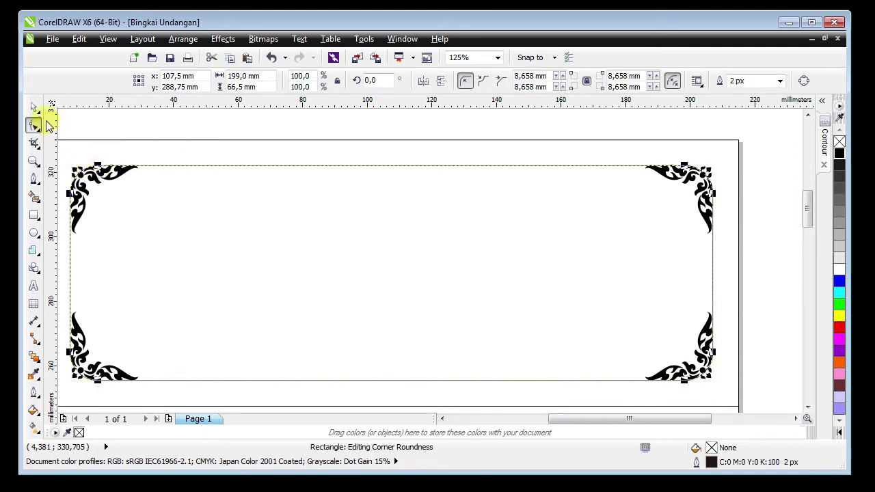
{"action": "left_click", "coordinate": [34, 108]}
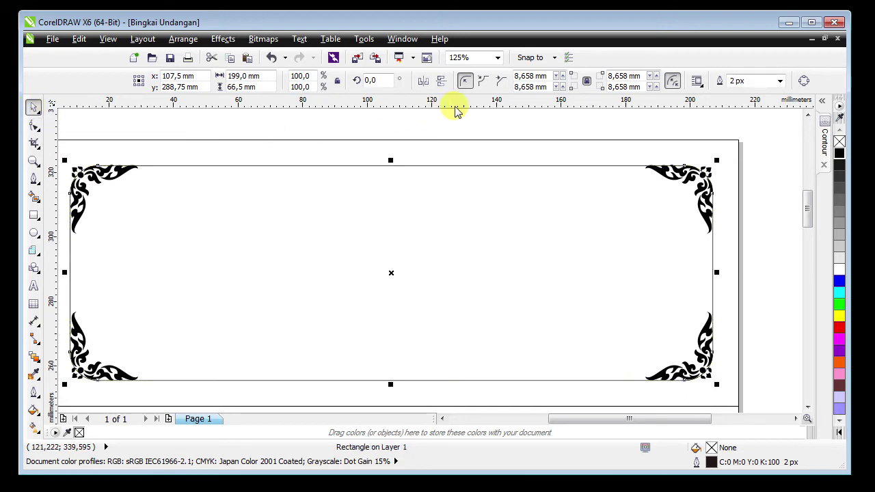
- Set the inner rectangle's outline width to 10 px
{"action": "left_click", "coordinate": [779, 80]}
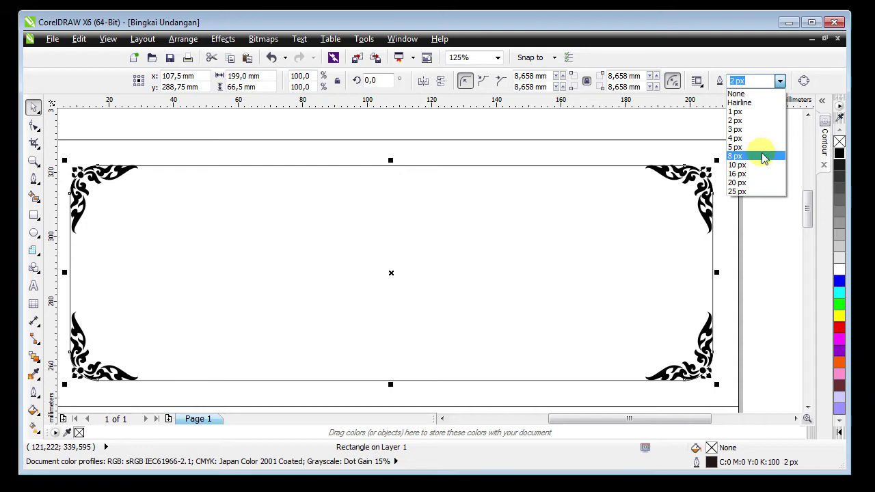
{"action": "left_click", "coordinate": [735, 156]}
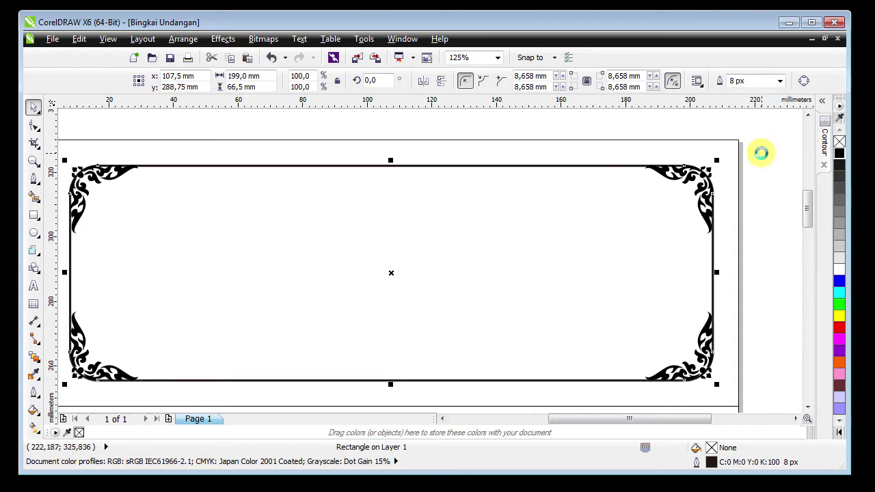
{"action": "left_click", "coordinate": [779, 80]}
{"action": "left_click", "coordinate": [746, 165]}
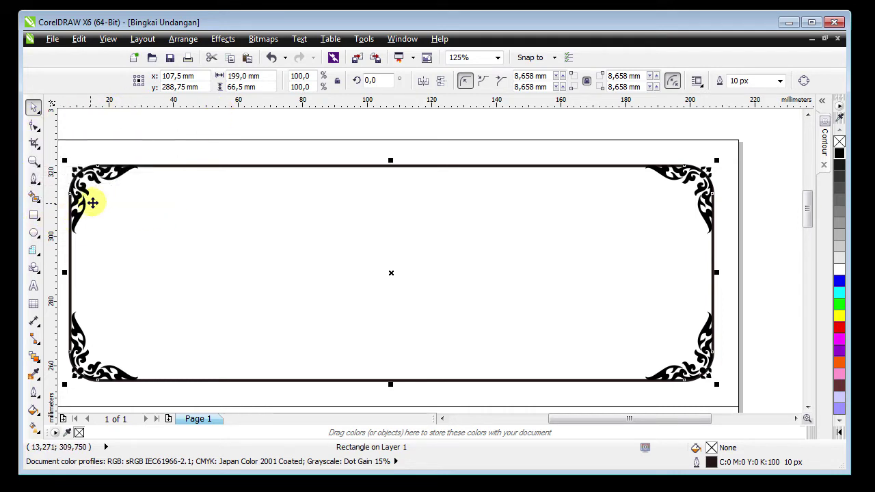
- Convert the rounded inner rectangle to curves for node editing
{"action": "left_click", "coordinate": [32, 128]}
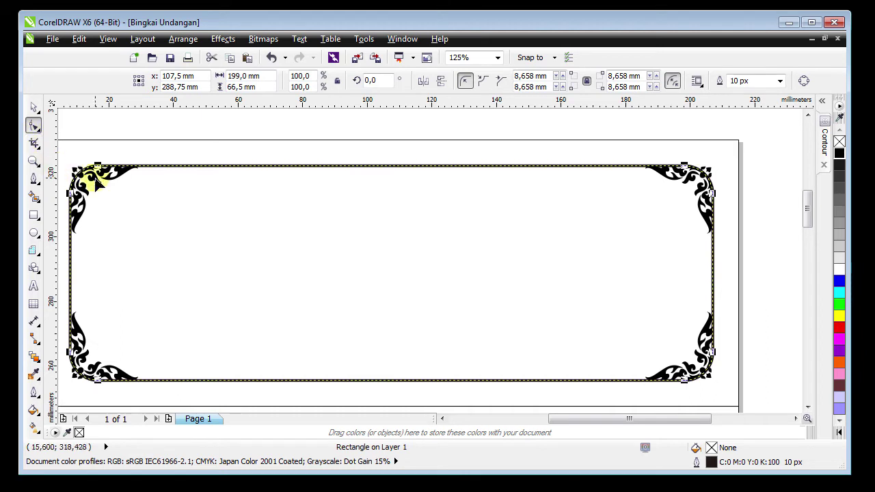
{"action": "left_click", "coordinate": [137, 171]}
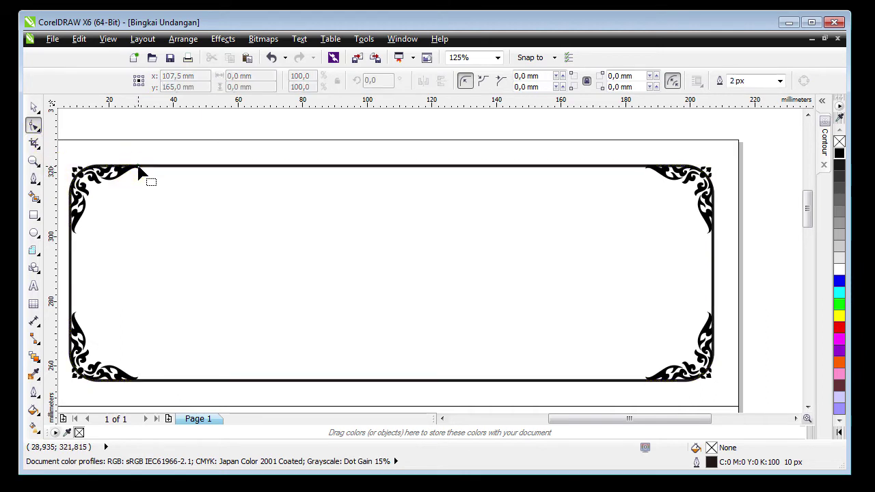
{"action": "left_click", "coordinate": [143, 171]}
{"action": "right_click", "coordinate": [146, 169]}
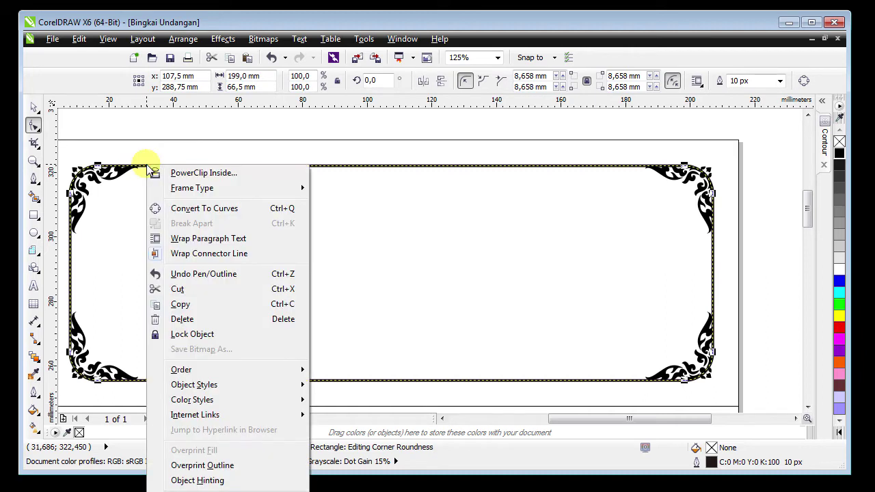
{"action": "left_click", "coordinate": [195, 208]}
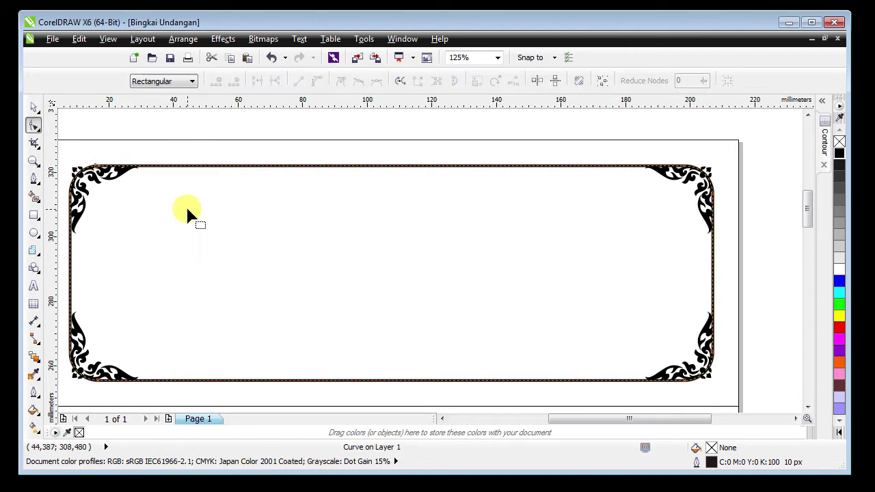
- Add nodes to the frame curve where the tips of the four corner ornaments meet its edges
{"action": "left_click", "coordinate": [136, 171]}
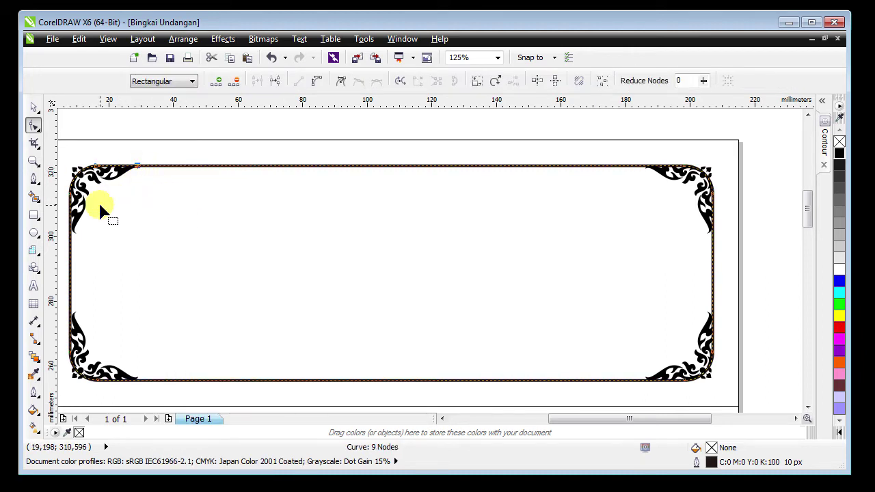
{"action": "double_click", "coordinate": [71, 231]}
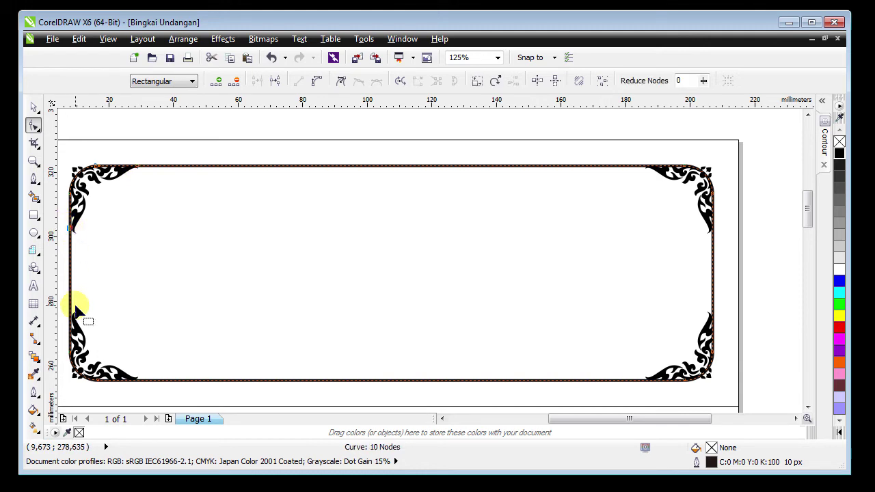
{"action": "double_click", "coordinate": [134, 380]}
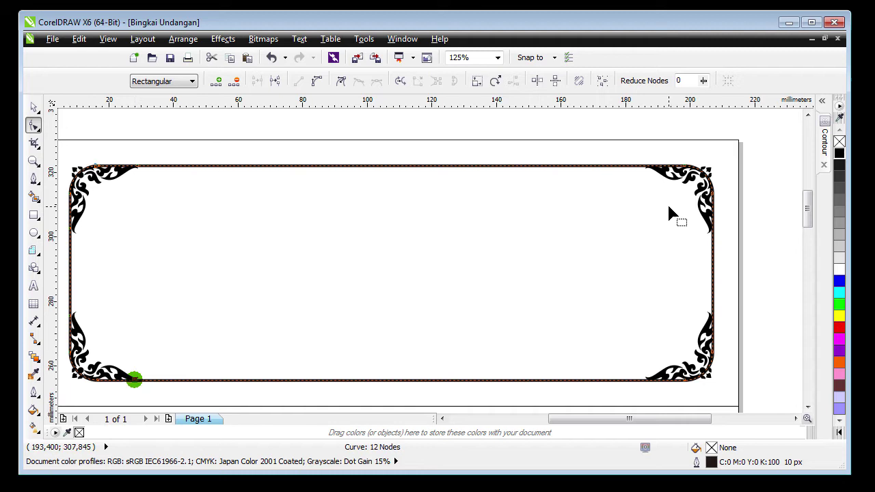
{"action": "double_click", "coordinate": [651, 166]}
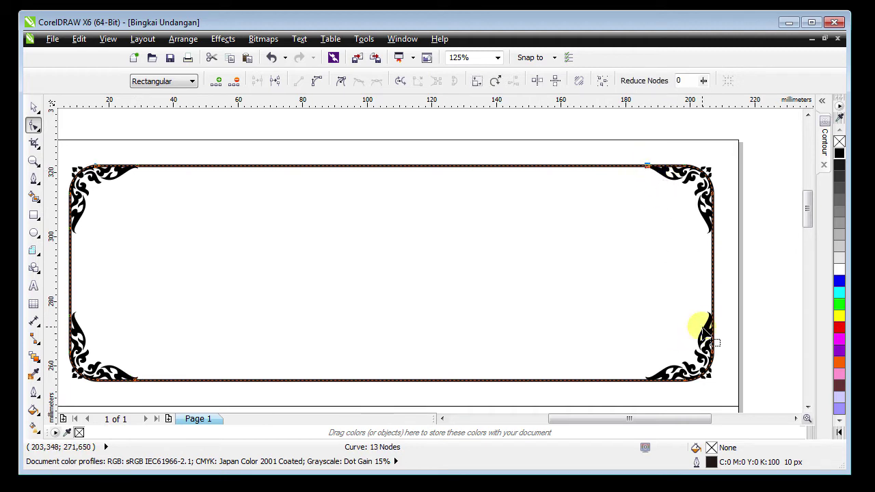
{"action": "left_click", "coordinate": [715, 239]}
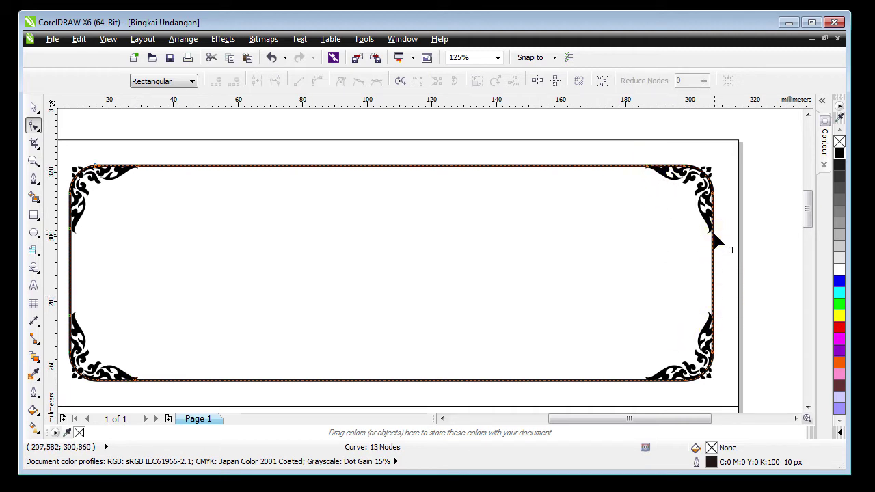
{"action": "double_click", "coordinate": [713, 231]}
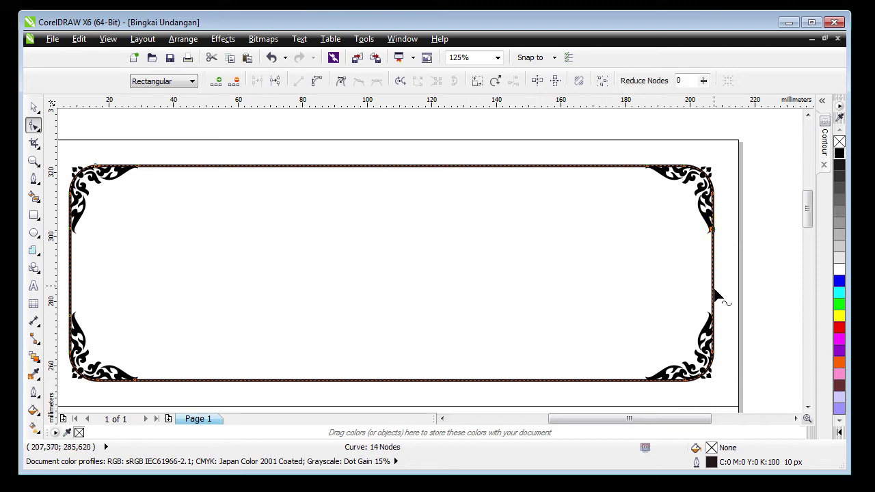
{"action": "double_click", "coordinate": [713, 315]}
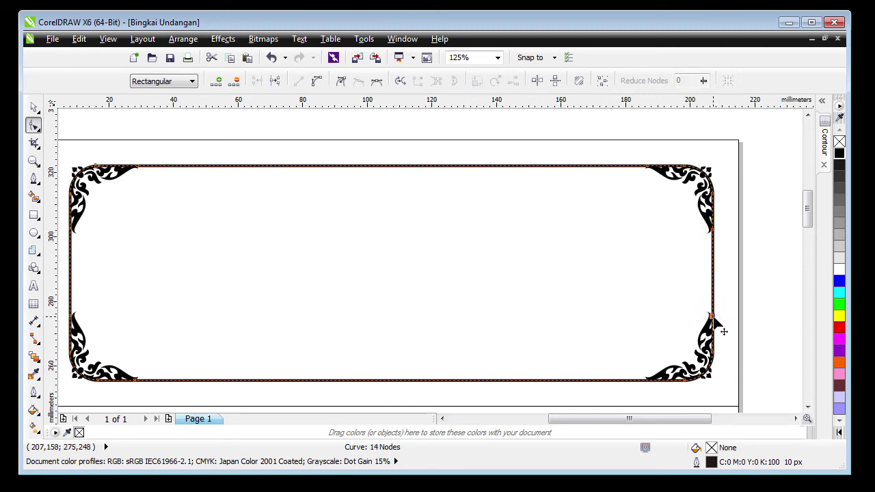
{"action": "double_click", "coordinate": [650, 381]}
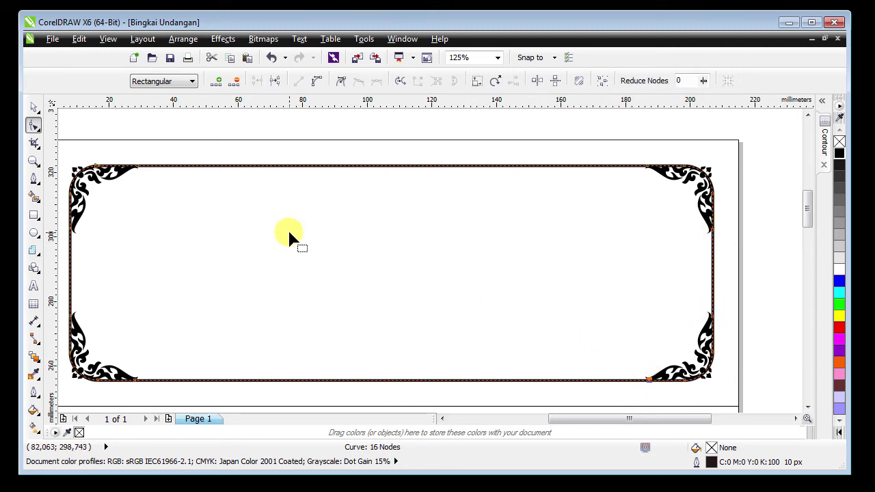
{"action": "left_click_drag", "start_coordinate": [101, 130], "coordinate": [181, 193]}
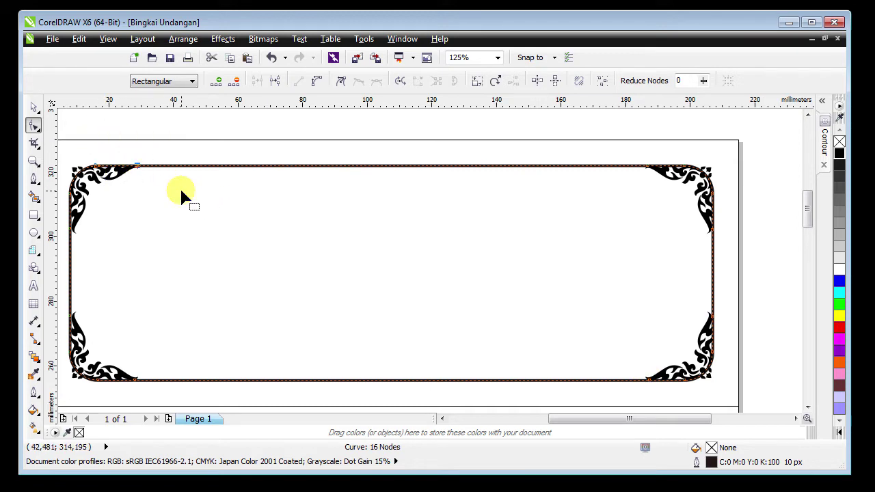
{"action": "left_click", "coordinate": [34, 107]}
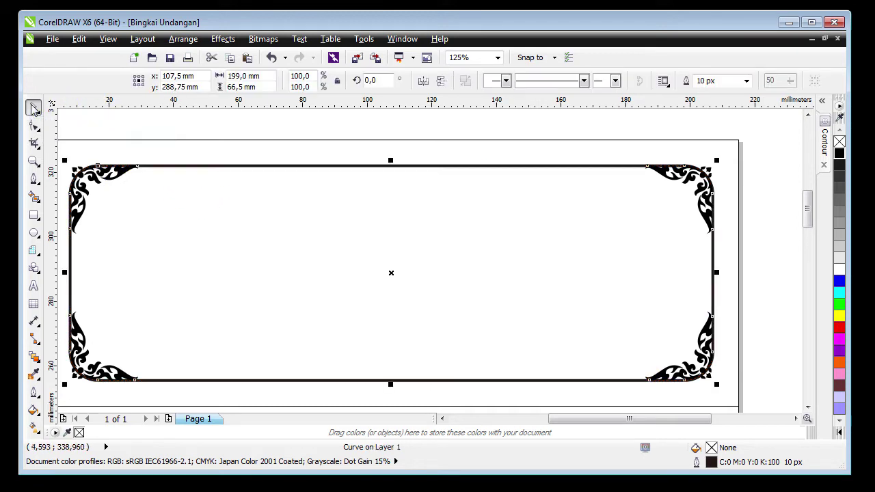
{"action": "right_click", "coordinate": [169, 166]}
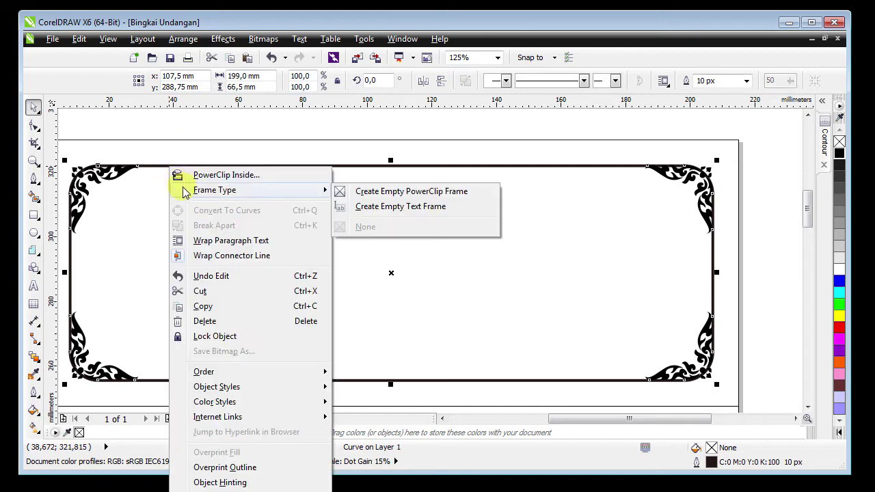
{"action": "left_click", "coordinate": [185, 134]}
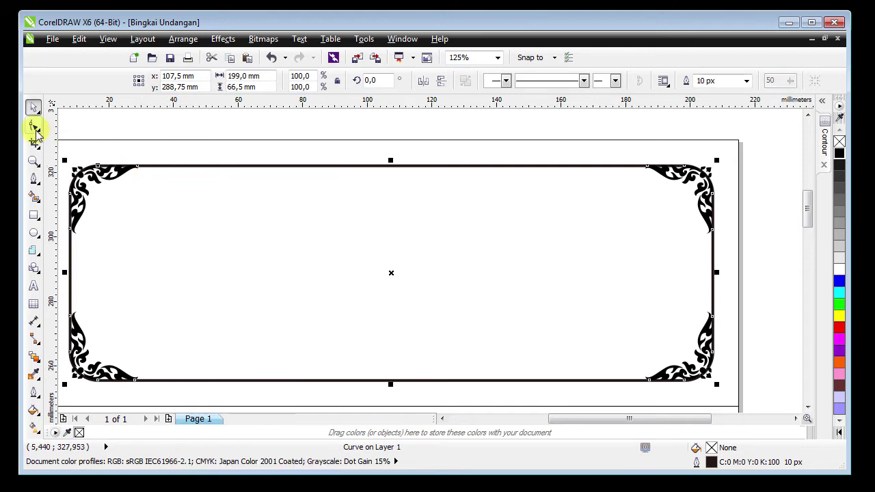
- Break the frame curve at the upper-left corner and delete the corner nodes, removing the line between the ornament's two tips
{"action": "left_click", "coordinate": [34, 126]}
{"action": "left_click_drag", "start_coordinate": [82, 141], "coordinate": [98, 170]}
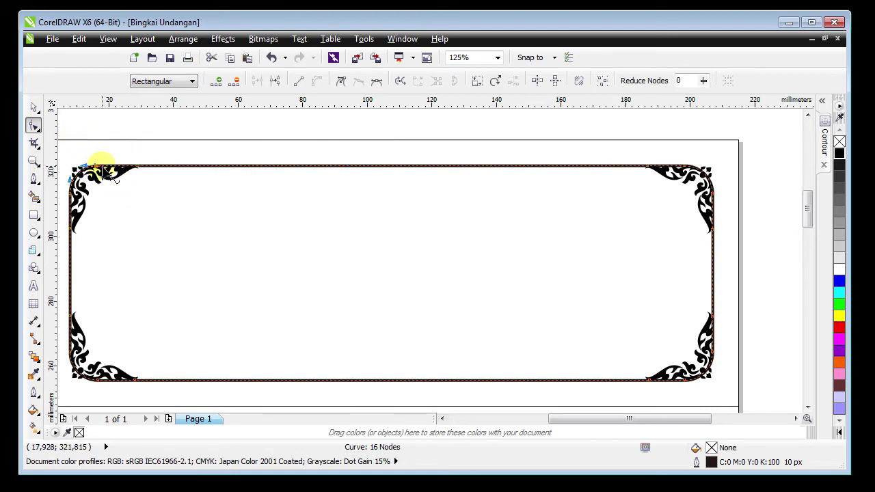
{"action": "left_click", "coordinate": [280, 82]}
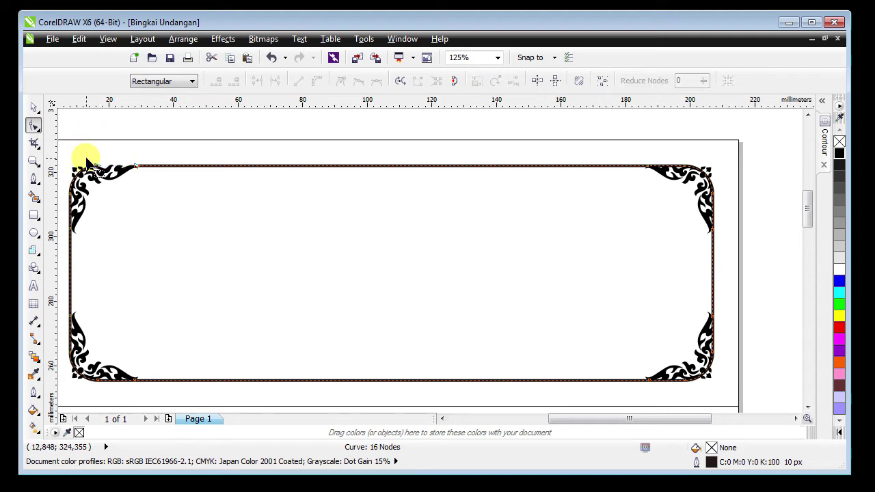
{"action": "key", "text": "Delete"}
{"action": "double_click", "coordinate": [68, 194]}
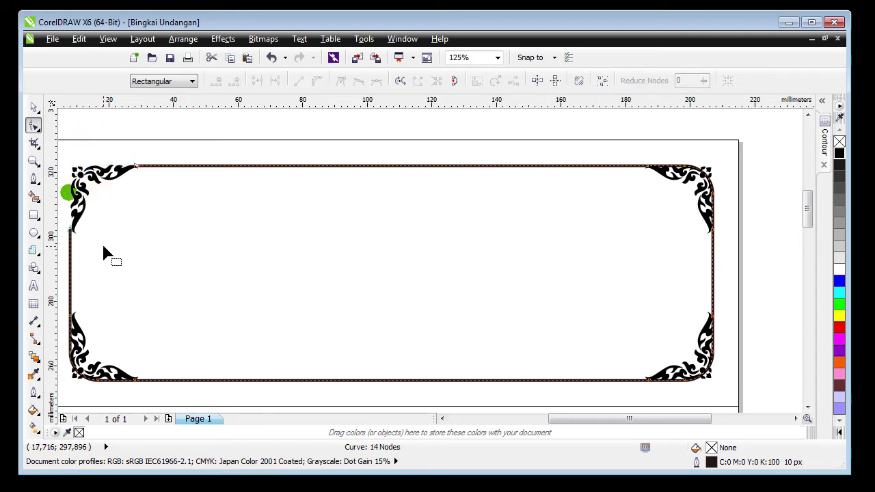
- Break the frame curve at the upper-right corner and delete the corner nodes, removing the curved line behind the ornament
{"action": "left_click_drag", "start_coordinate": [664, 151], "coordinate": [734, 226]}
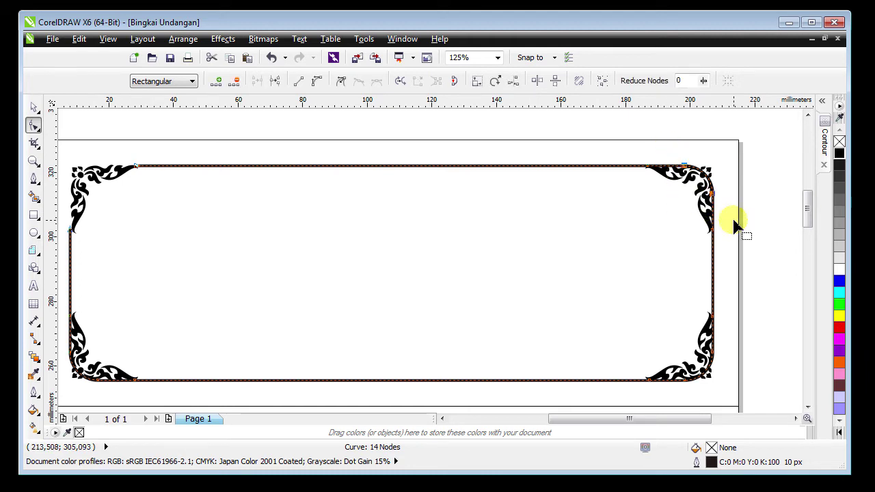
{"action": "left_click", "coordinate": [275, 82]}
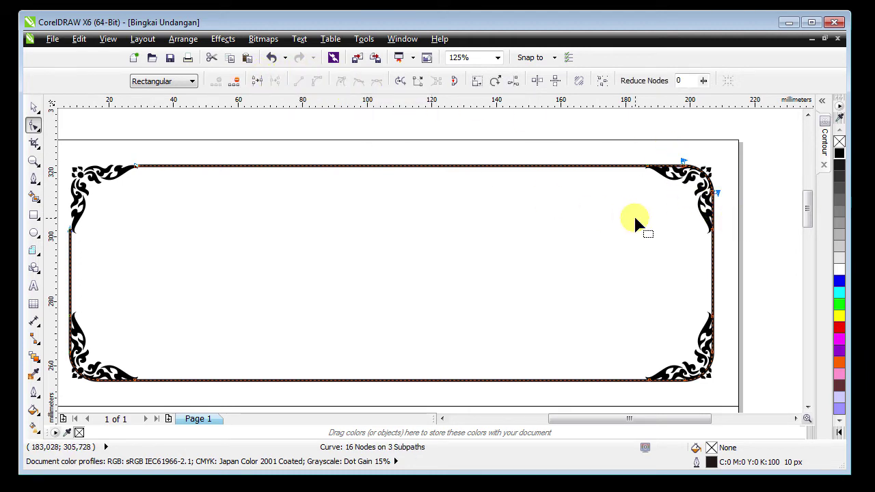
{"action": "key", "text": "Delete"}
- Break the frame curve at the lower-right corner and delete its corner nodes up to the ornament's two tips
{"action": "left_click_drag", "start_coordinate": [729, 341], "coordinate": [664, 400]}
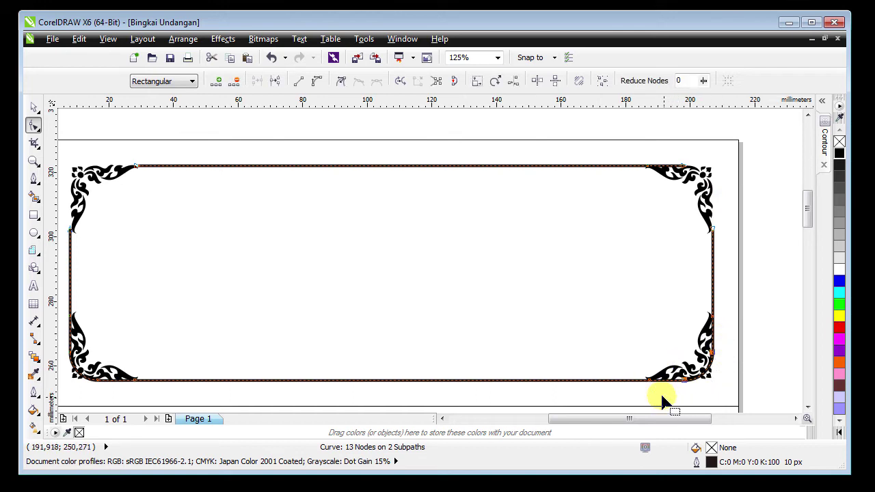
{"action": "left_click", "coordinate": [275, 82]}
{"action": "key", "text": "Delete"}
{"action": "left_click_drag", "start_coordinate": [687, 335], "coordinate": [752, 367]}
{"action": "key", "text": "Delete"}
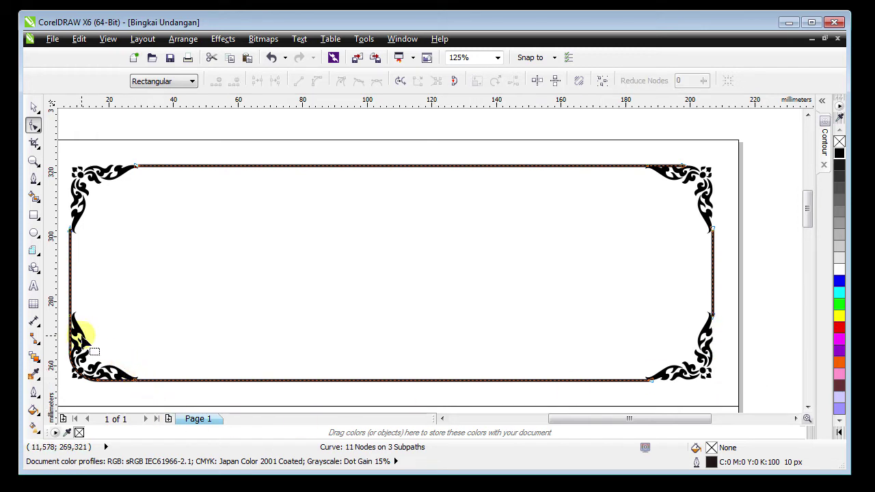
- Undo the break at the frame's lower-left corner, try deleting its corner nodes without breaking the curve, and restore them
{"action": "scroll", "coordinate": [121, 414], "scroll_direction": "down", "scroll_amount": 1}
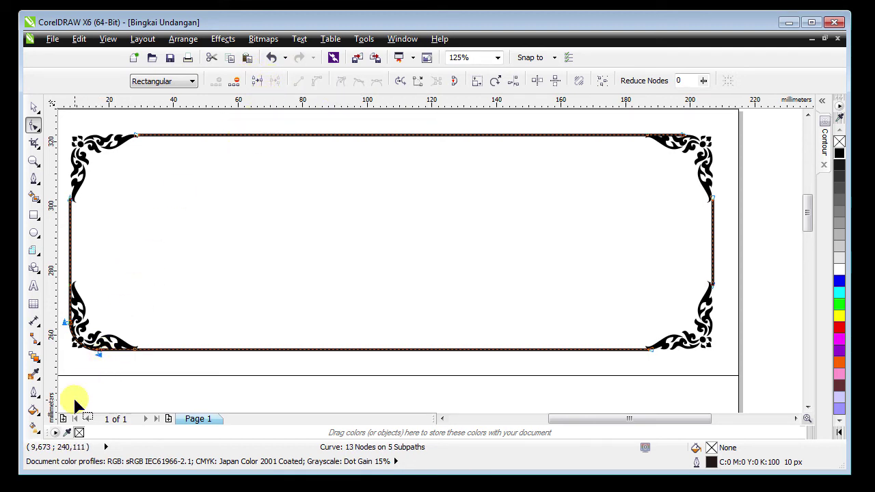
{"action": "key", "text": "ctrl+z"}
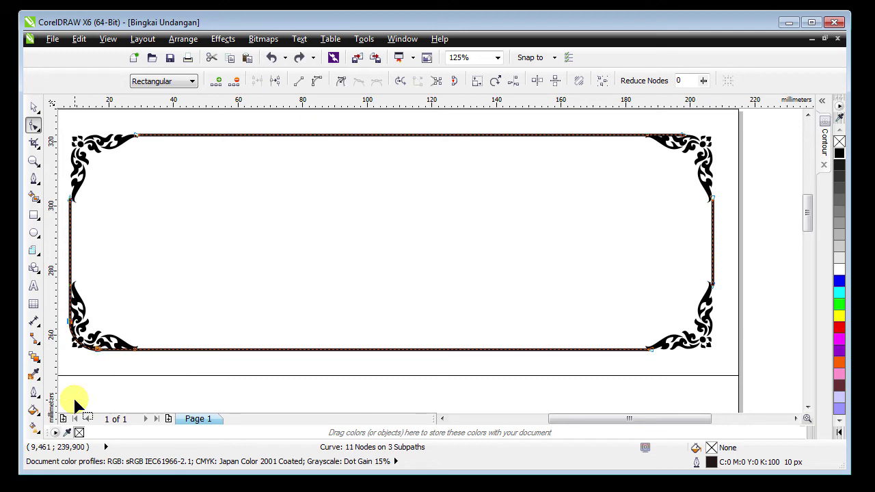
{"action": "left_click_drag", "start_coordinate": [64, 398], "coordinate": [101, 309]}
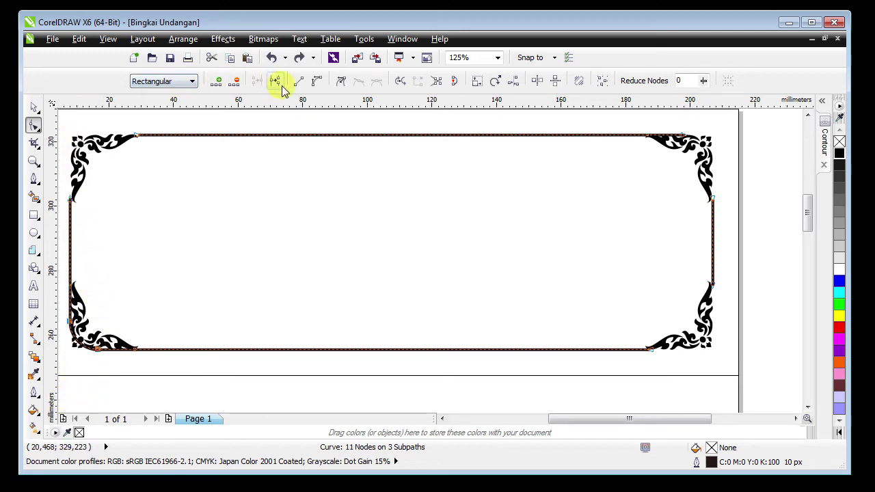
{"action": "left_click", "coordinate": [241, 87]}
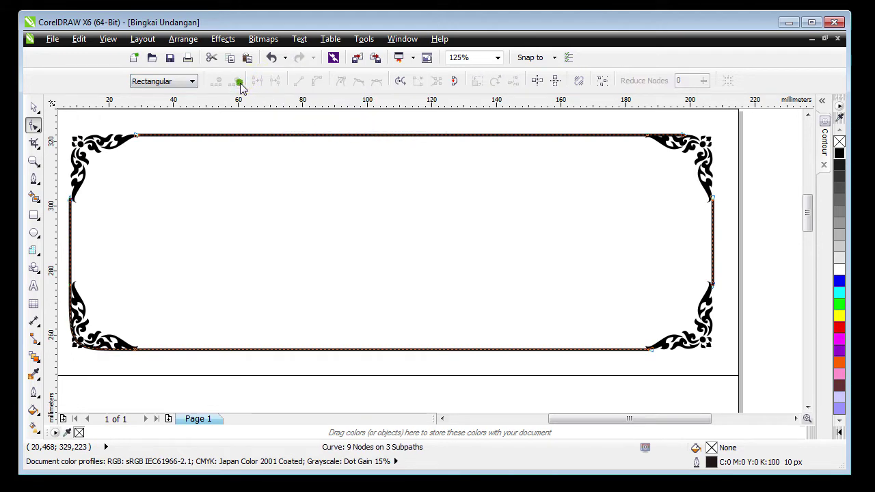
{"action": "key", "text": "ctrl+z"}
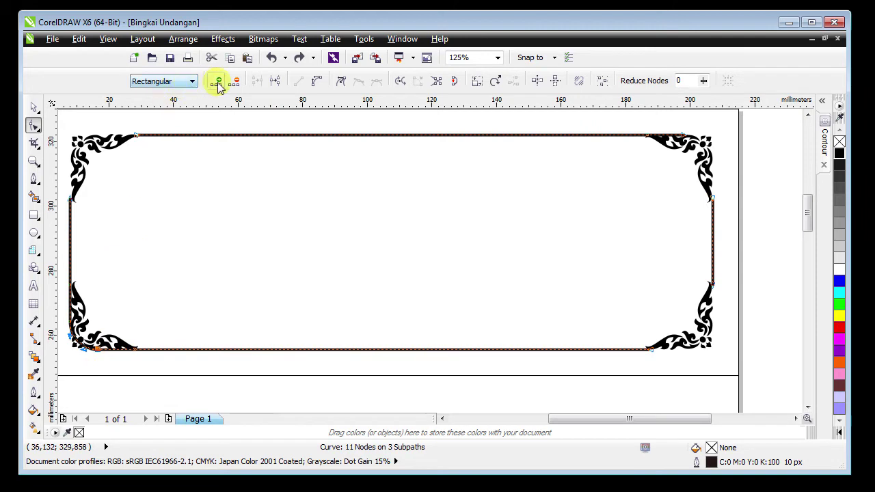
- Break the frame curve at the lower-left corner, delete the corner nodes between the ornament's tips, and deselect the frame
{"action": "left_click", "coordinate": [275, 81]}
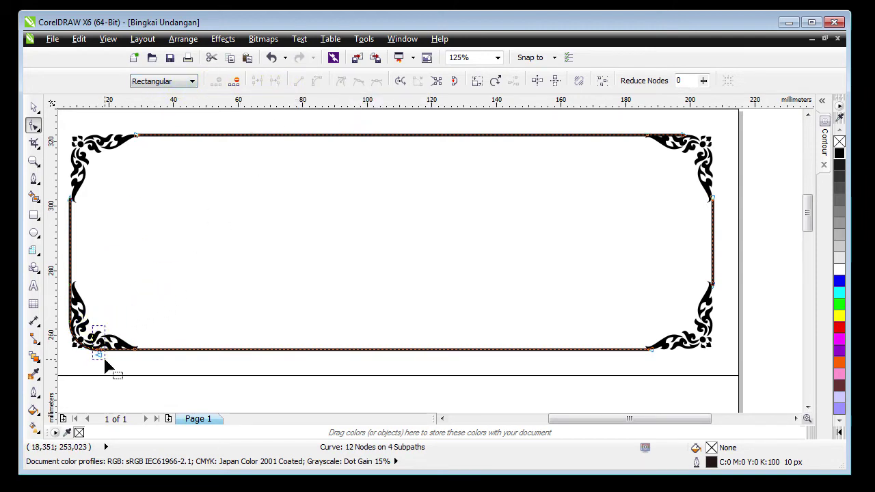
{"action": "key", "text": "Delete"}
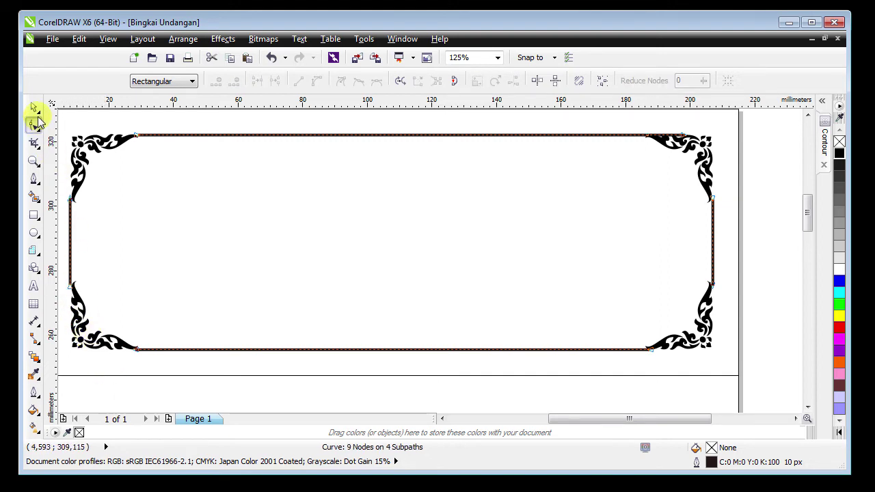
{"action": "left_click", "coordinate": [35, 108]}
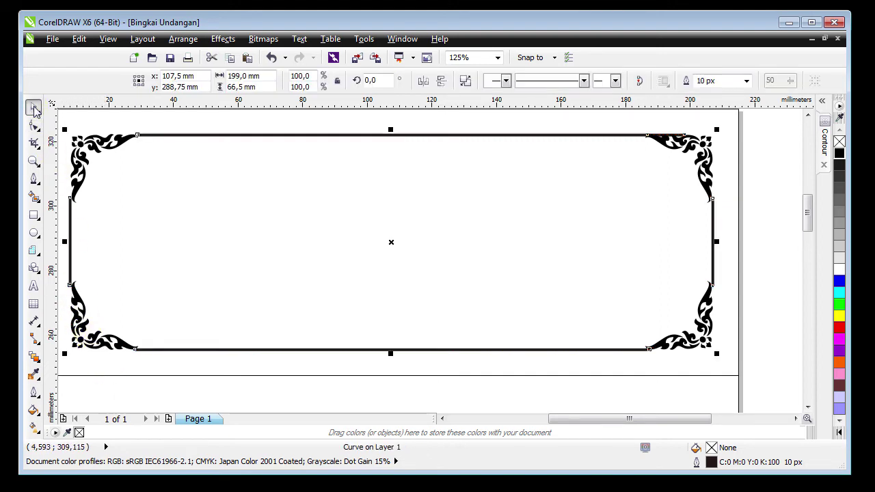
{"action": "left_click", "coordinate": [726, 239]}
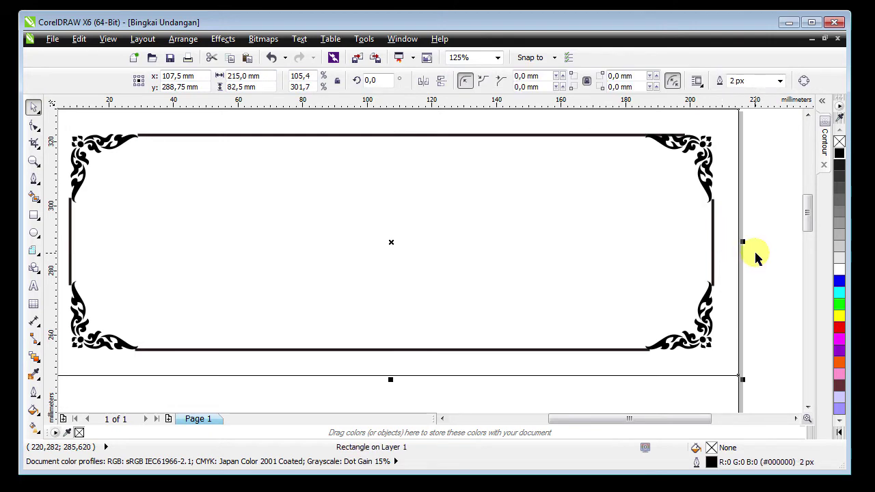
{"action": "left_click", "coordinate": [752, 235]}
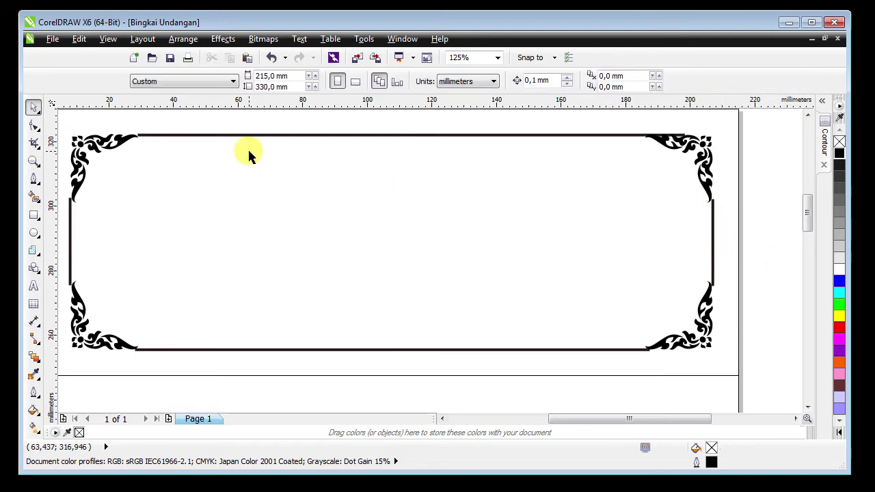
- Delete the third of the four stacked page-wide rectangles
{"action": "key", "text": "shift+F4"}
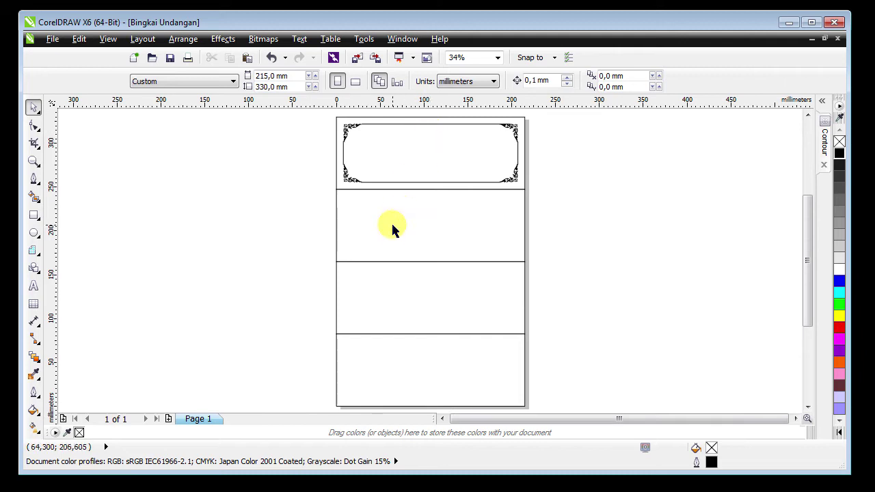
{"action": "scroll", "coordinate": [453, 157], "scroll_direction": "up", "scroll_amount": 1}
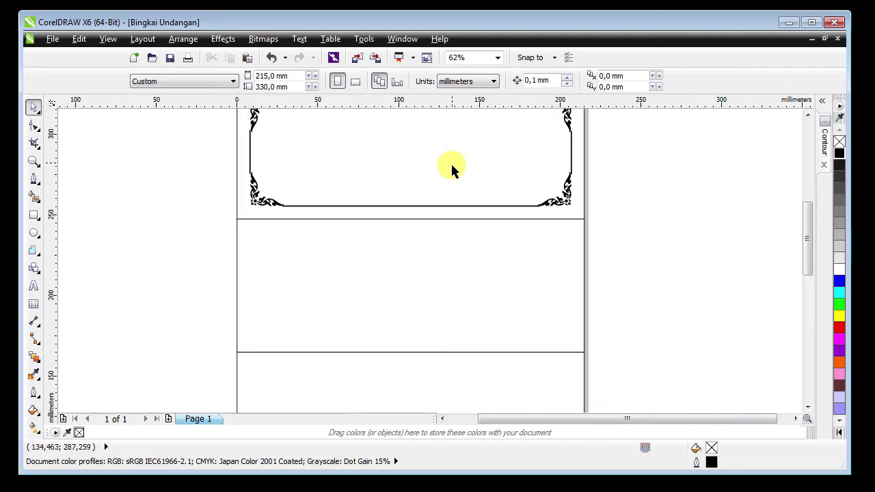
{"action": "left_click", "coordinate": [405, 262]}
{"action": "scroll", "coordinate": [410, 268], "scroll_direction": "down", "scroll_amount": 2}
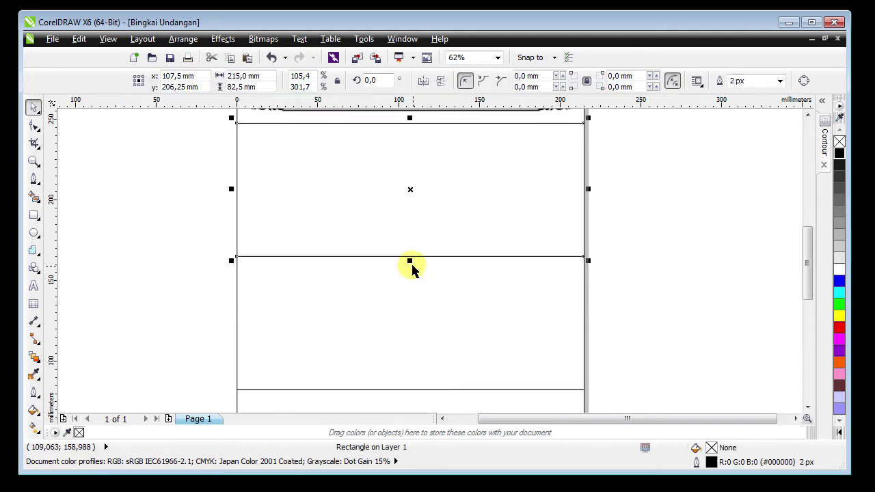
{"action": "scroll", "coordinate": [410, 262], "scroll_direction": "down", "scroll_amount": 1}
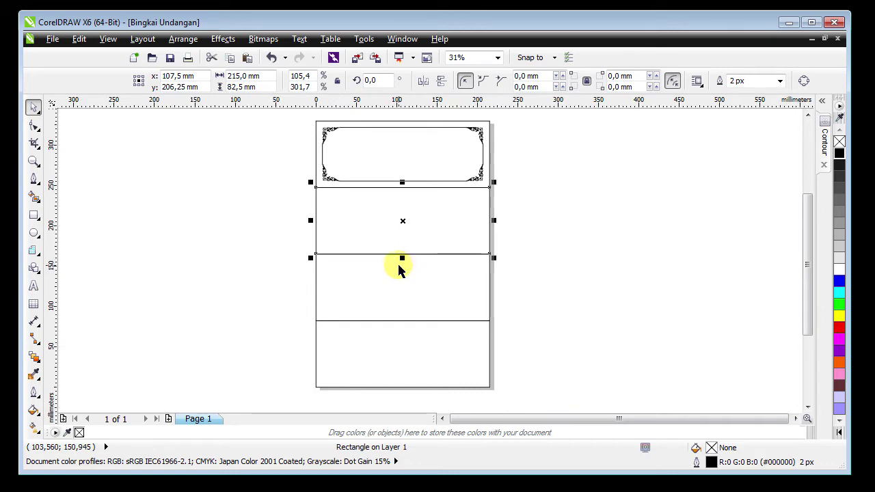
{"action": "left_click", "coordinate": [400, 269]}
- Stretch the lowest rectangle upward to about 181.6 mm high so that it overlaps the second rectangle
{"action": "left_click", "coordinate": [410, 239]}
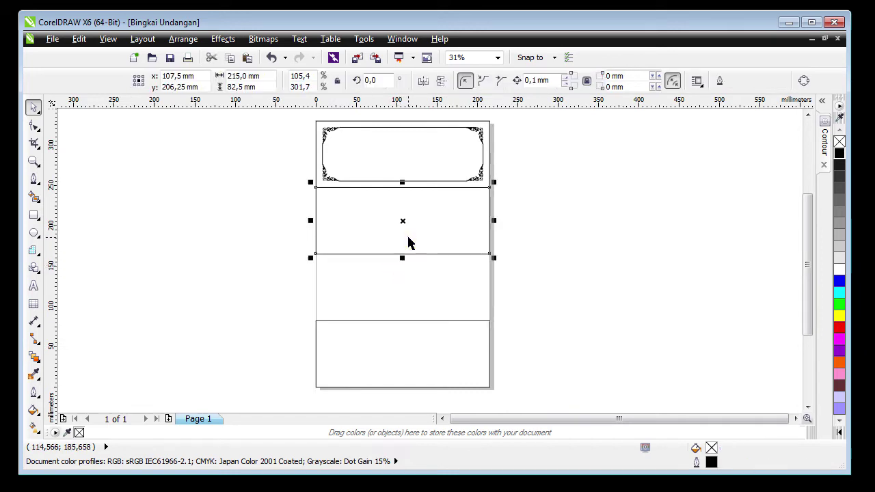
{"action": "left_click", "coordinate": [406, 250]}
{"action": "key", "text": "z"}
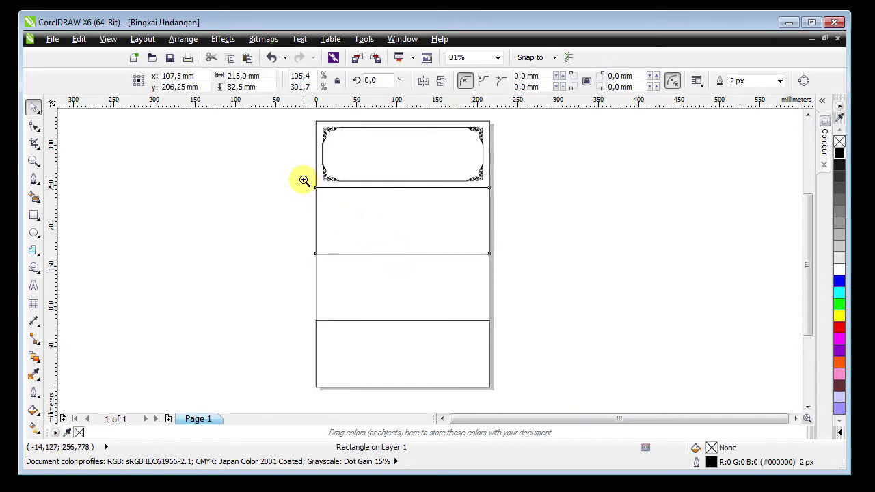
{"action": "left_click_drag", "start_coordinate": [303, 179], "coordinate": [509, 395]}
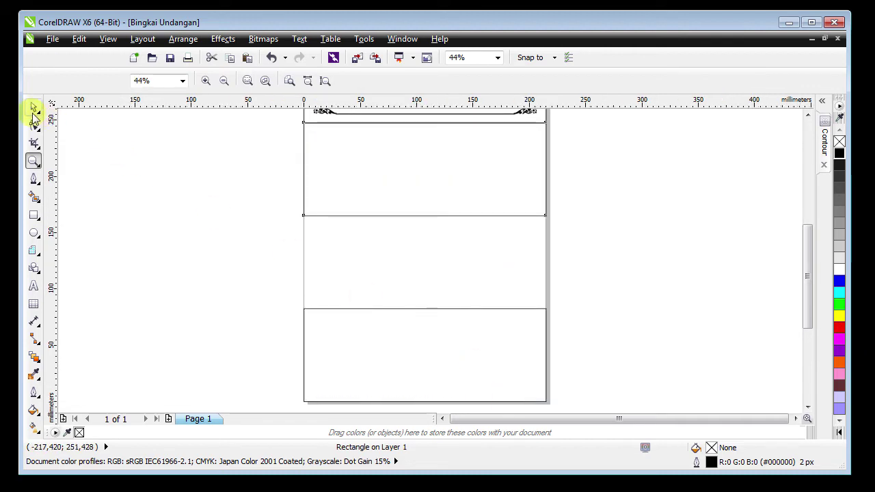
{"action": "left_click", "coordinate": [34, 108]}
{"action": "left_click", "coordinate": [436, 327]}
{"action": "left_click", "coordinate": [424, 302]}
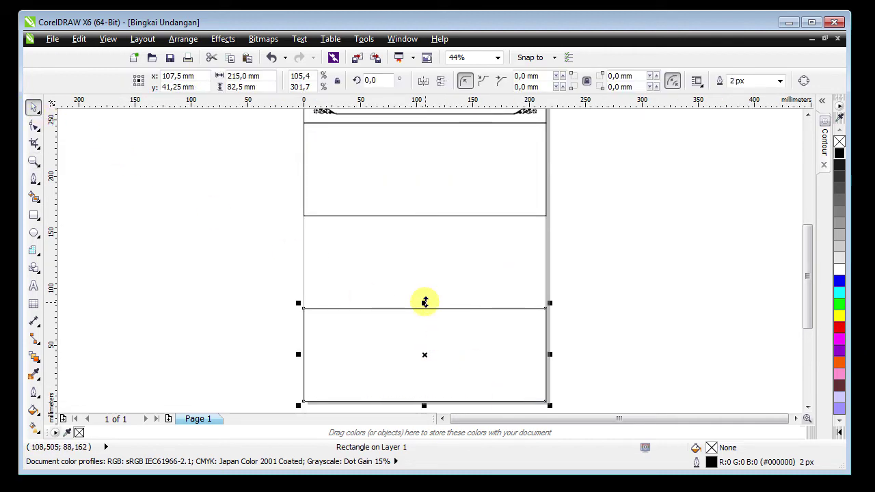
{"action": "left_click_drag", "start_coordinate": [424, 302], "coordinate": [430, 191]}
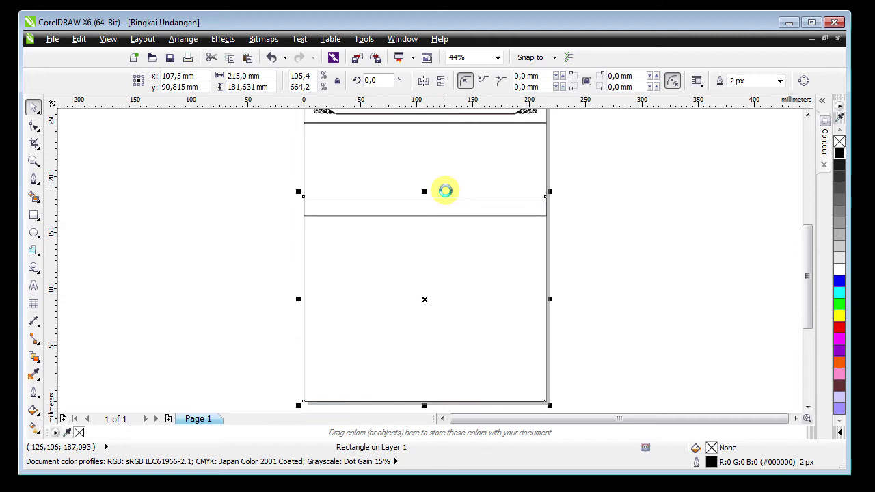
- Weld the stretched rectangle to the second one and delete the four leftover nodes along the welded shape's sides
{"action": "left_click", "coordinate": [409, 176], "text": "shift"}
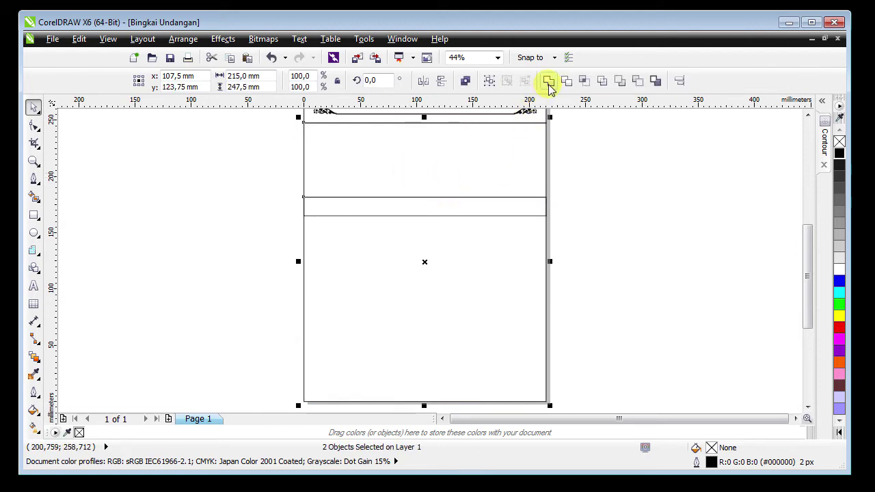
{"action": "left_click", "coordinate": [548, 82]}
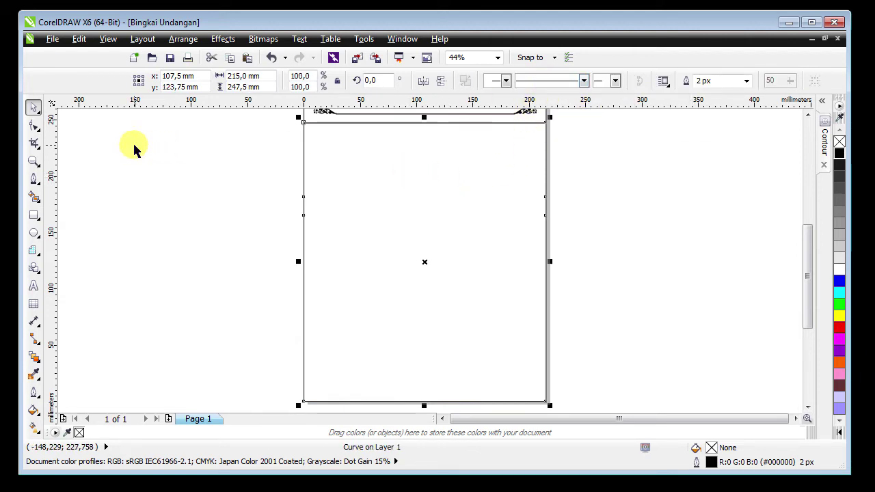
{"action": "left_click", "coordinate": [34, 126]}
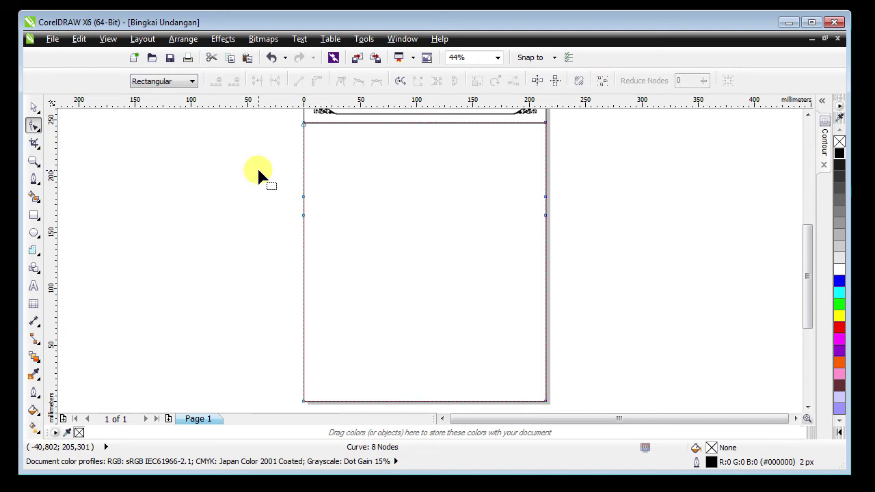
{"action": "left_click_drag", "start_coordinate": [258, 171], "coordinate": [546, 261]}
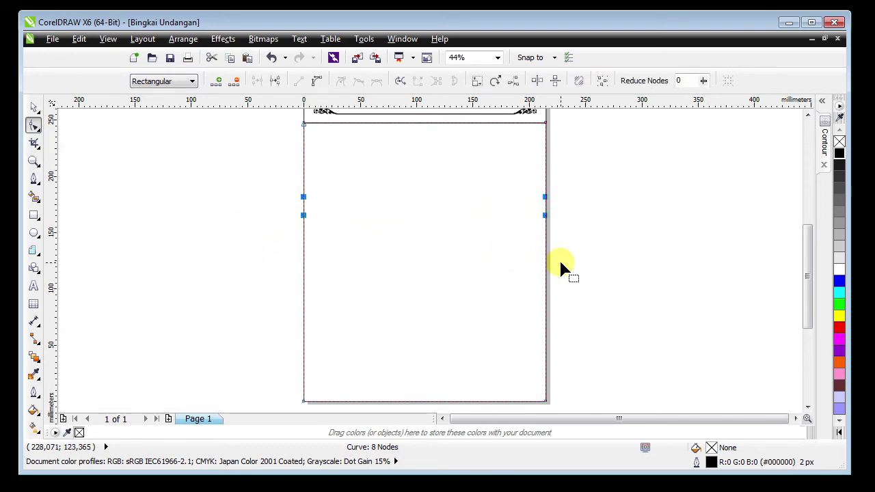
{"action": "key", "text": "Delete"}
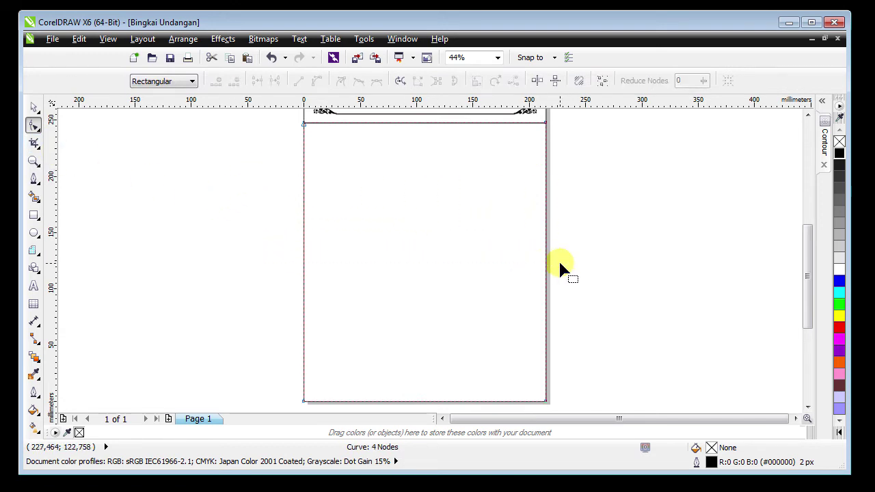
{"action": "left_click", "coordinate": [33, 107]}
- Try a one-step inside contour with a 0.8 mm offset on the welded rectangle, and undo it
{"action": "left_click", "coordinate": [231, 40]}
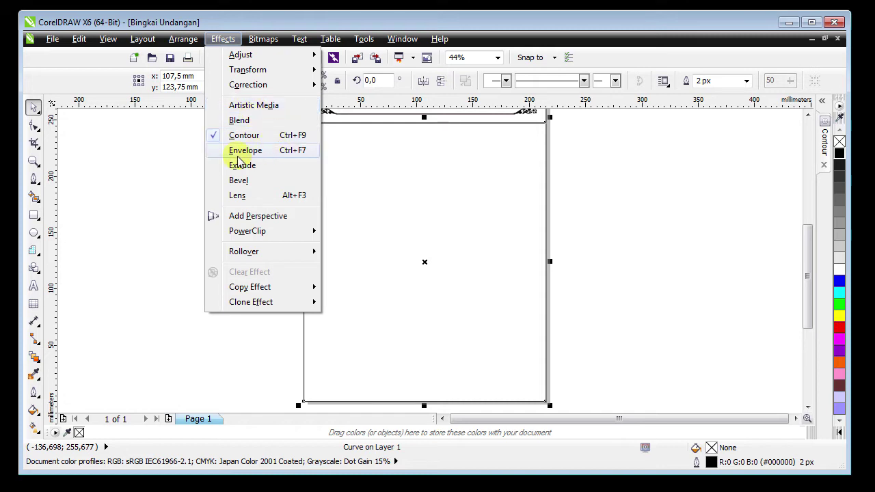
{"action": "left_click", "coordinate": [160, 186]}
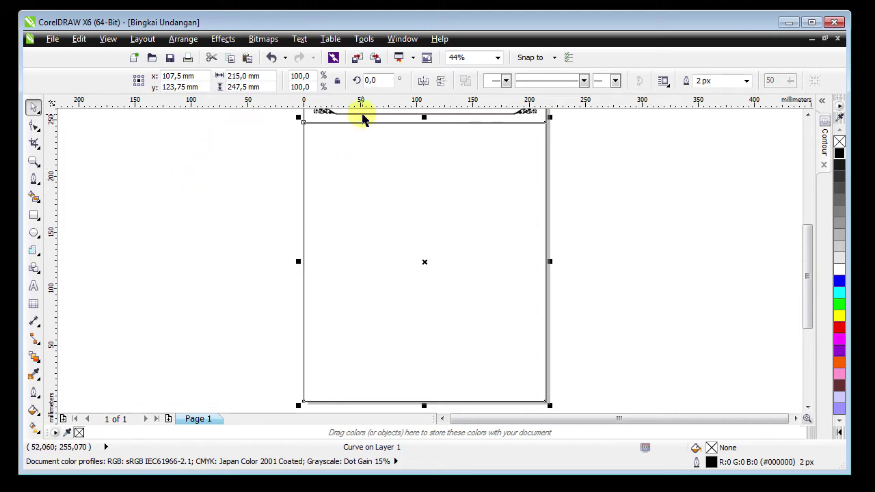
{"action": "left_click", "coordinate": [825, 141]}
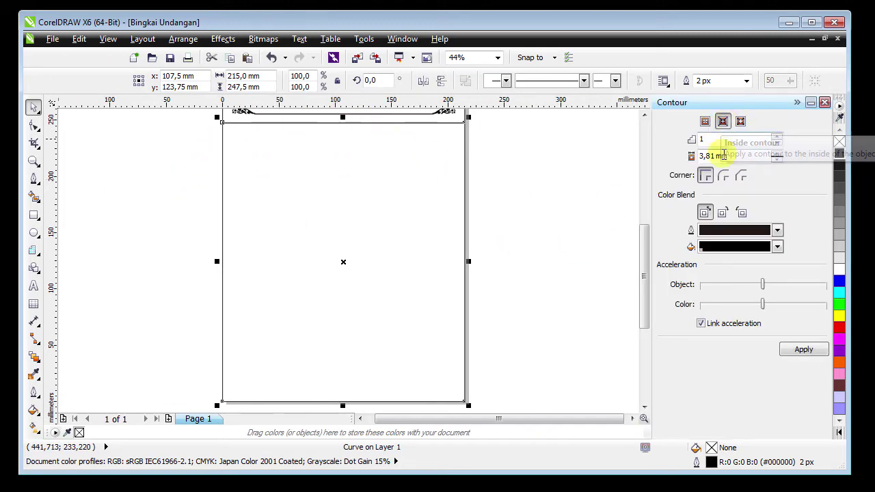
{"action": "left_click", "coordinate": [734, 158]}
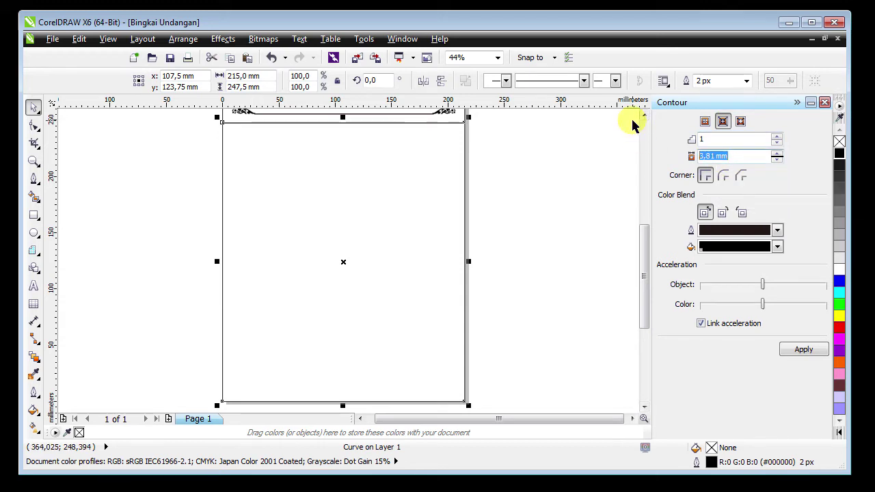
{"action": "type", "text": ",8"}
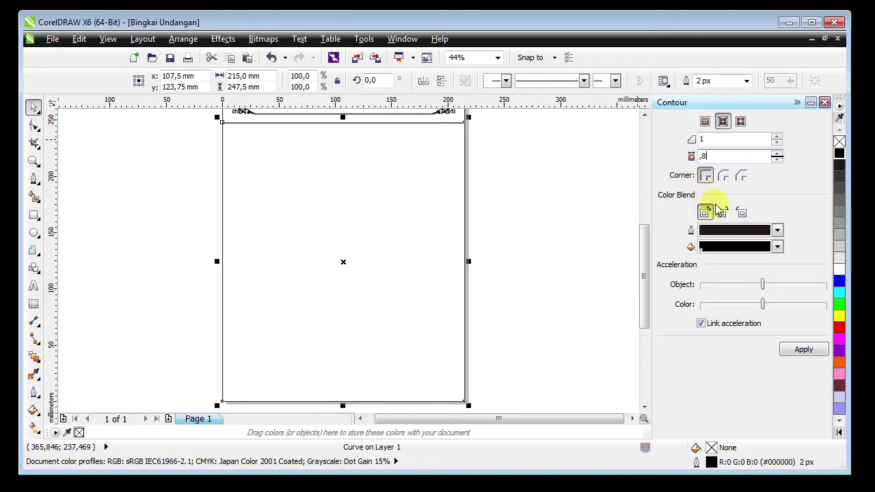
{"action": "left_click", "coordinate": [799, 350]}
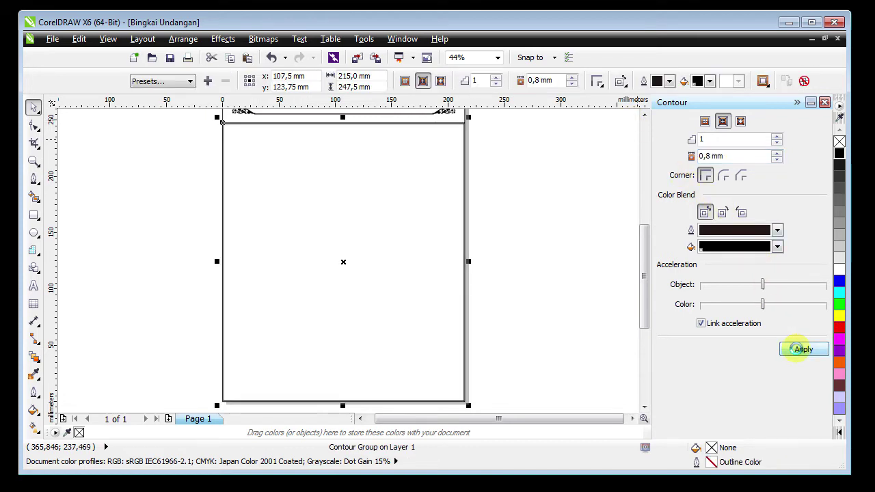
{"action": "left_click", "coordinate": [725, 155]}
{"action": "key", "text": "ctrl+z"}
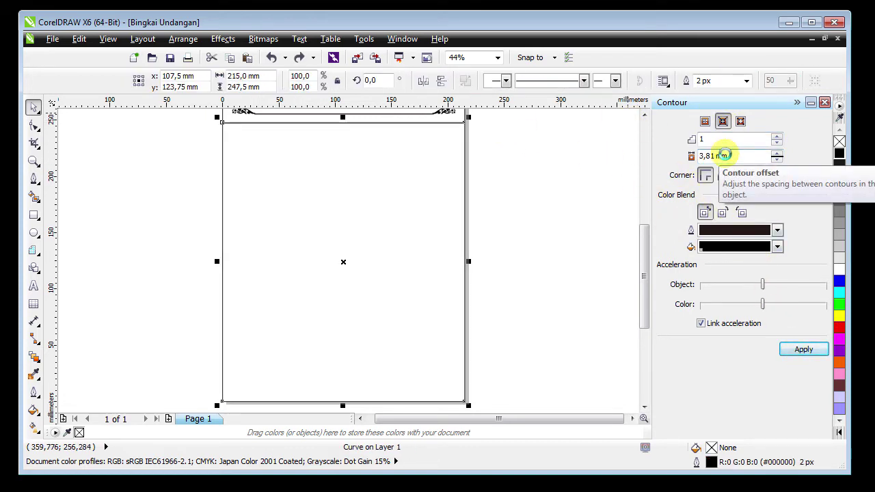
- Apply a one-step inside contour with an 8 mm offset to the large lower rectangle
{"action": "left_click_drag", "start_coordinate": [727, 155], "coordinate": [674, 162]}
{"action": "type", "text": "8"}
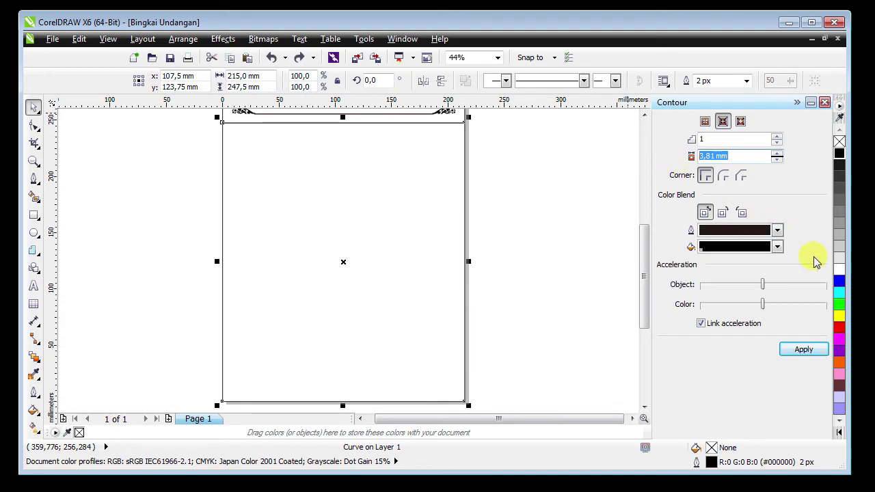
{"action": "left_click", "coordinate": [800, 353]}
{"action": "left_click", "coordinate": [205, 188]}
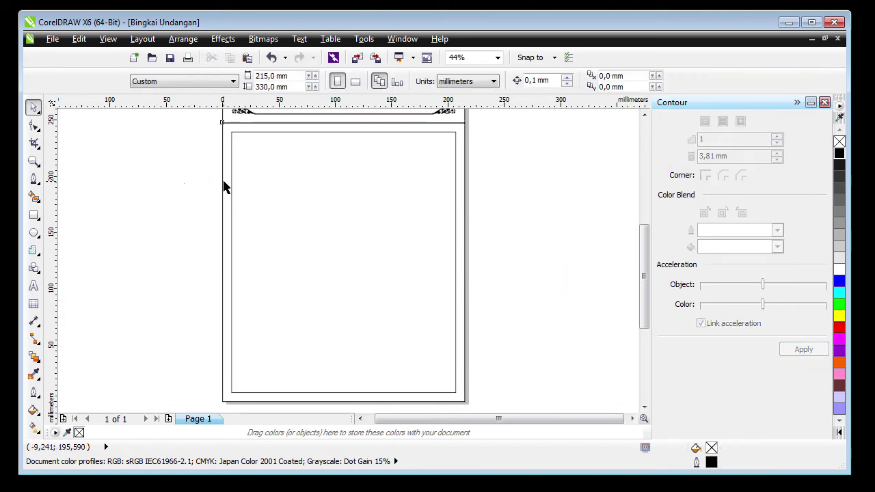
- Break the lower panel's contour group apart so the inner rectangle becomes a separate object
{"action": "scroll", "coordinate": [283, 198], "scroll_direction": "up", "scroll_amount": 3}
{"action": "key", "text": "z"}
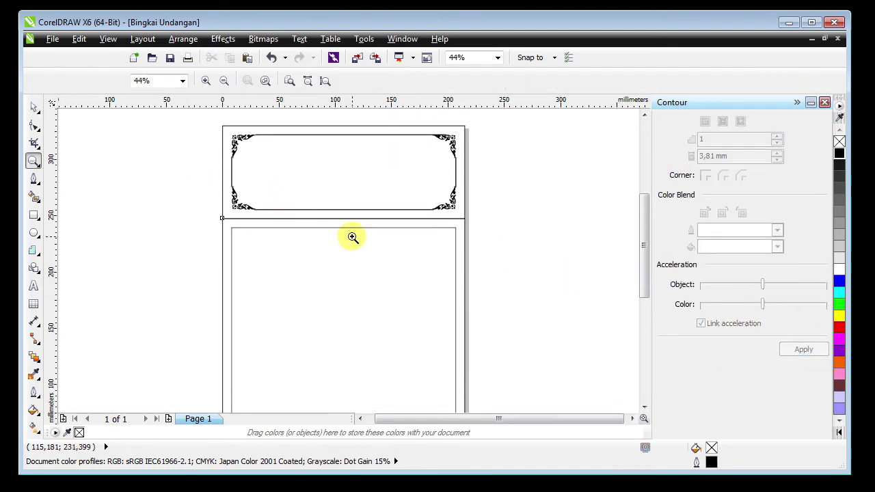
{"action": "left_click", "coordinate": [344, 217]}
{"action": "left_click", "coordinate": [35, 108]}
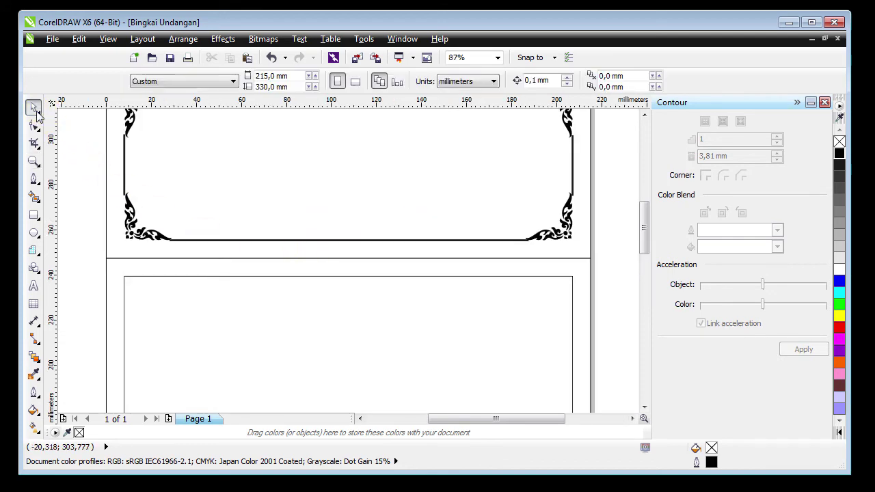
{"action": "left_click", "coordinate": [125, 276]}
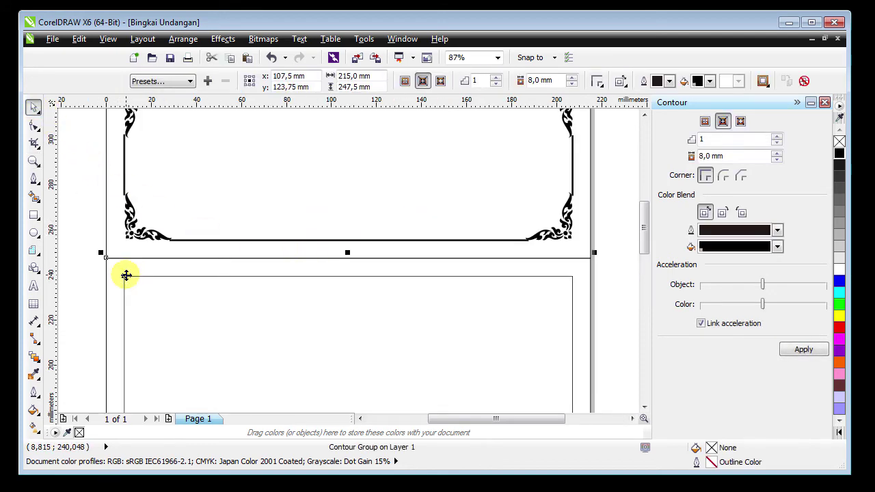
{"action": "right_click", "coordinate": [125, 277]}
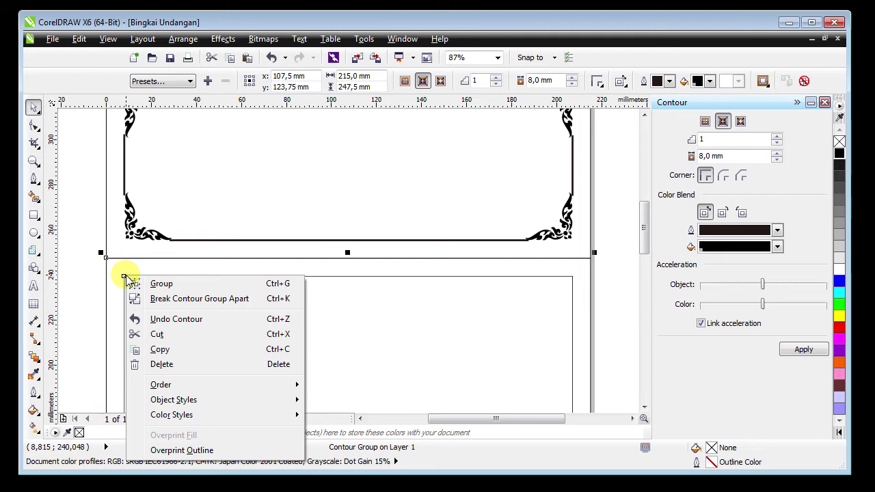
{"action": "left_click", "coordinate": [166, 299]}
{"action": "left_click", "coordinate": [80, 305]}
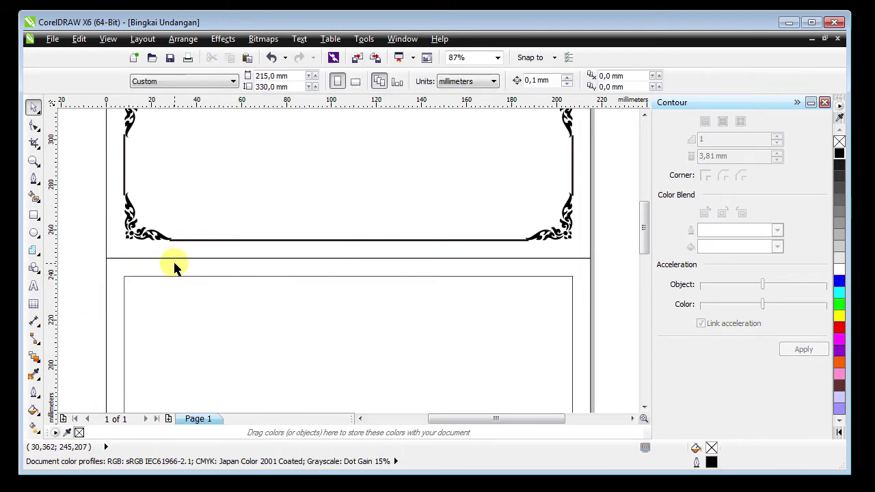
- Copy the upper frame's top pair of corner ornaments into the lower panel and align it with the inner rectangle's top edge
{"action": "left_click", "coordinate": [141, 275]}
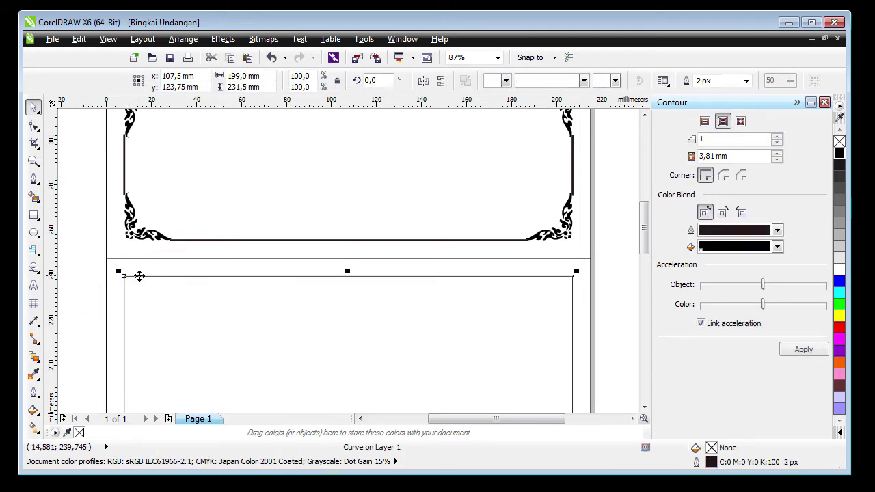
{"action": "left_click", "coordinate": [145, 240]}
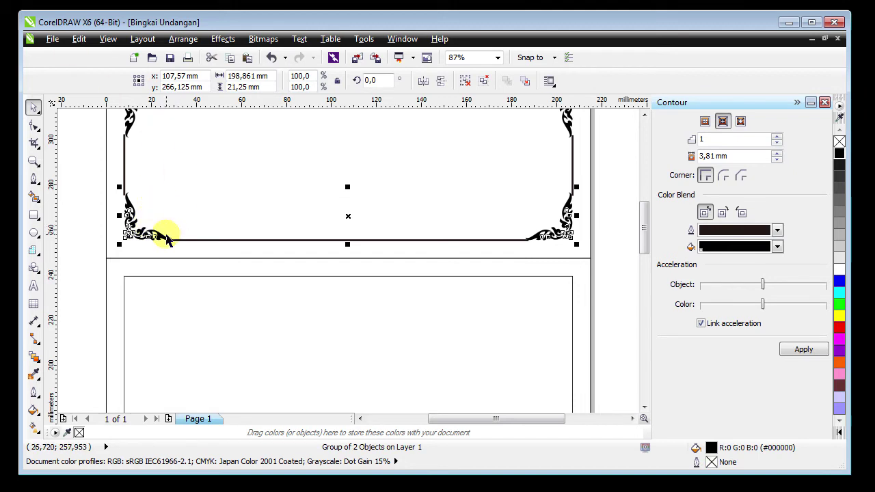
{"action": "key", "text": "shift+F4"}
{"action": "left_click", "coordinate": [267, 127]}
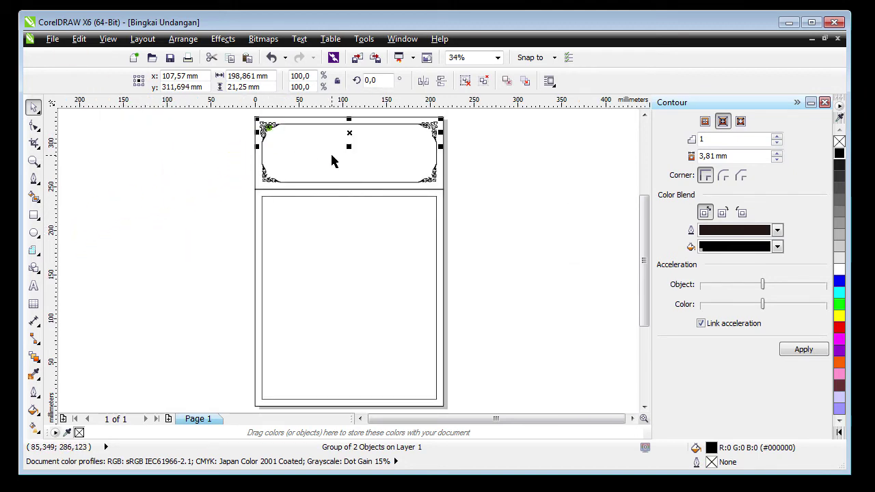
{"action": "left_click", "coordinate": [348, 140]}
{"action": "left_click_drag", "start_coordinate": [346, 135], "coordinate": [348, 205]}
{"action": "scroll", "coordinate": [353, 209], "scroll_direction": "up", "scroll_amount": 4}
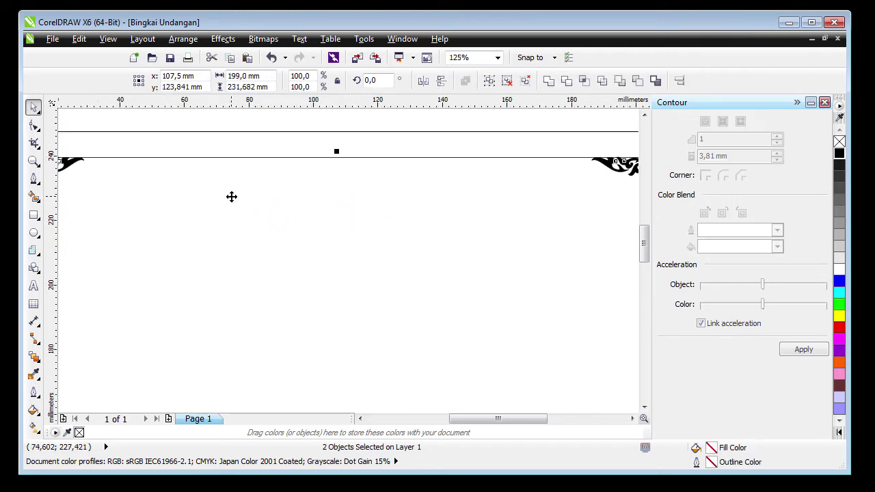
{"action": "scroll", "coordinate": [233, 195], "scroll_direction": "down", "scroll_amount": 2}
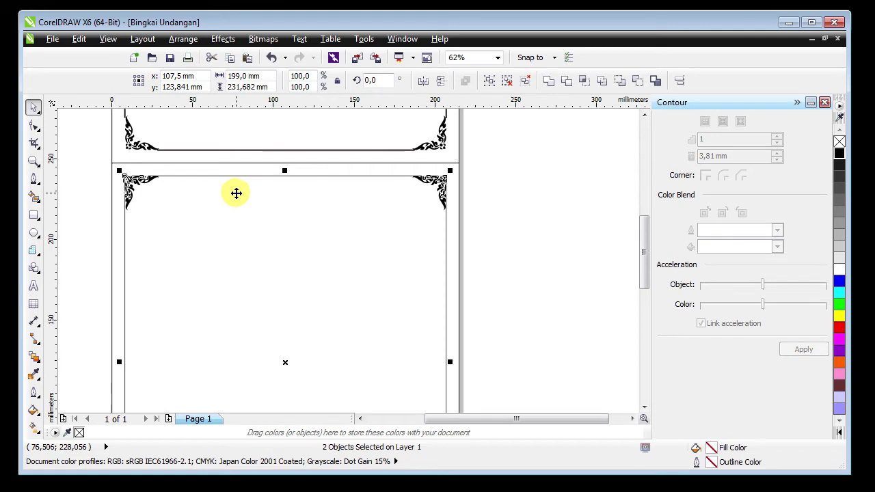
- Enlarge the copied ornament pair to about 127% and move its right ornament back to the inner rectangle's top-right corner
{"action": "left_click", "coordinate": [132, 182]}
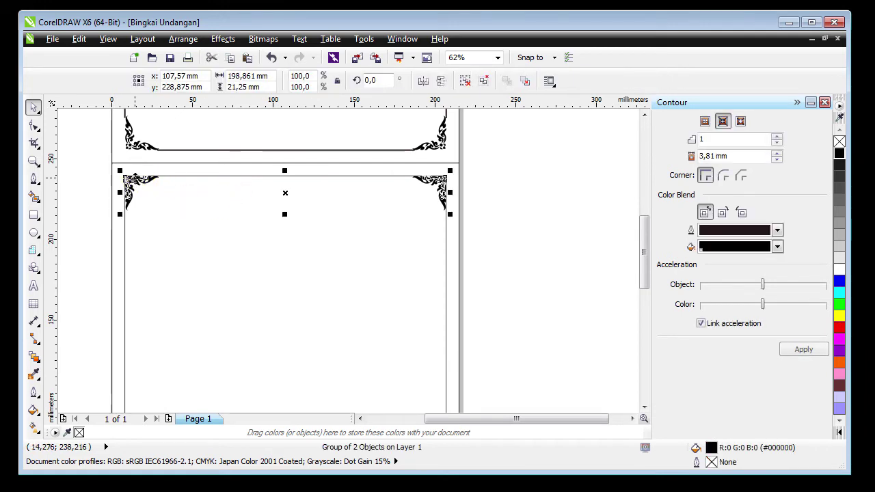
{"action": "left_click_drag", "start_coordinate": [449, 213], "coordinate": [523, 241]}
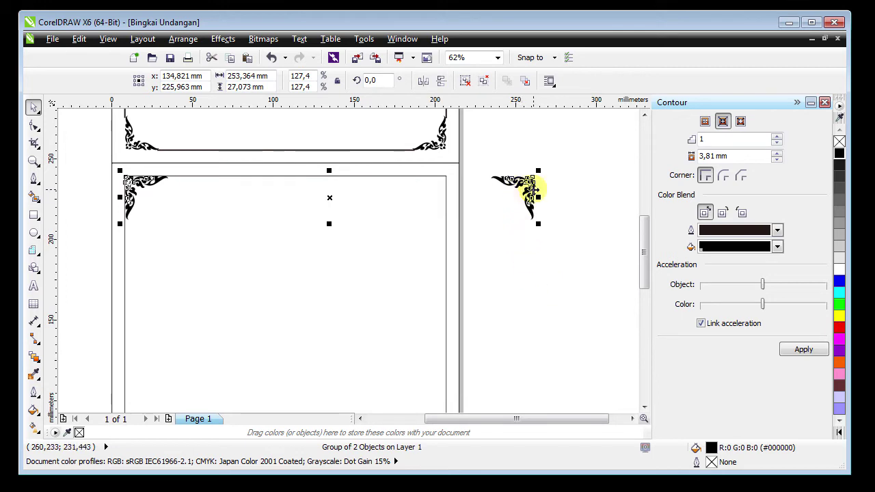
{"action": "left_click", "coordinate": [533, 194], "text": "ctrl"}
{"action": "left_click_drag", "start_coordinate": [533, 199], "coordinate": [445, 207]}
{"action": "left_click", "coordinate": [536, 223]}
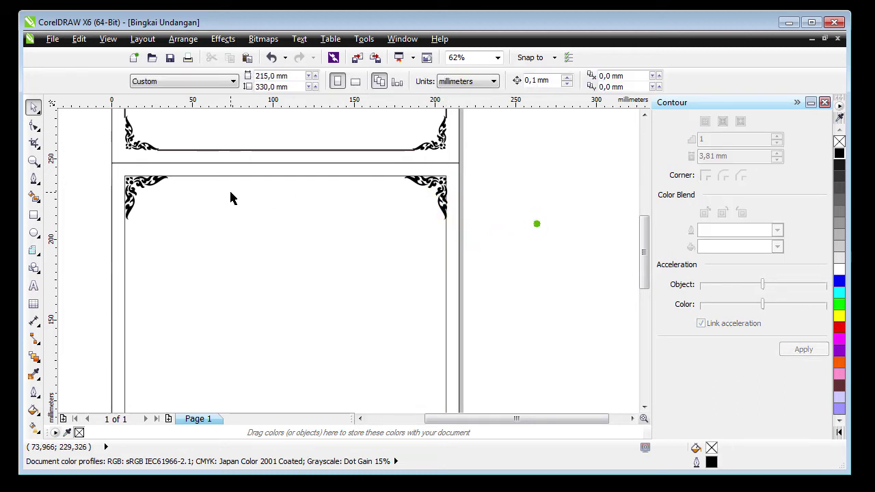
- Copy the enlarged ornament pair straight down to the lower panel's bottom corners and mirror the copy vertically
{"action": "left_click", "coordinate": [158, 185]}
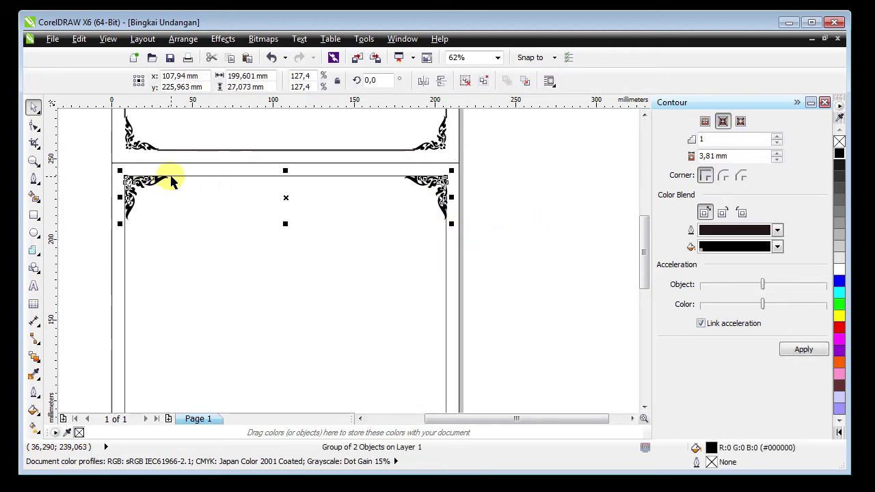
{"action": "key", "text": "shift+F4"}
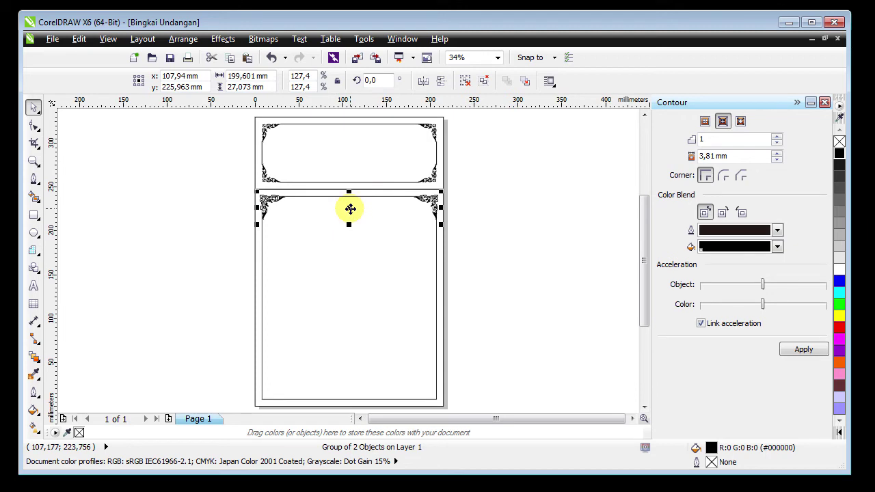
{"action": "left_click_drag", "start_coordinate": [350, 209], "coordinate": [362, 384]}
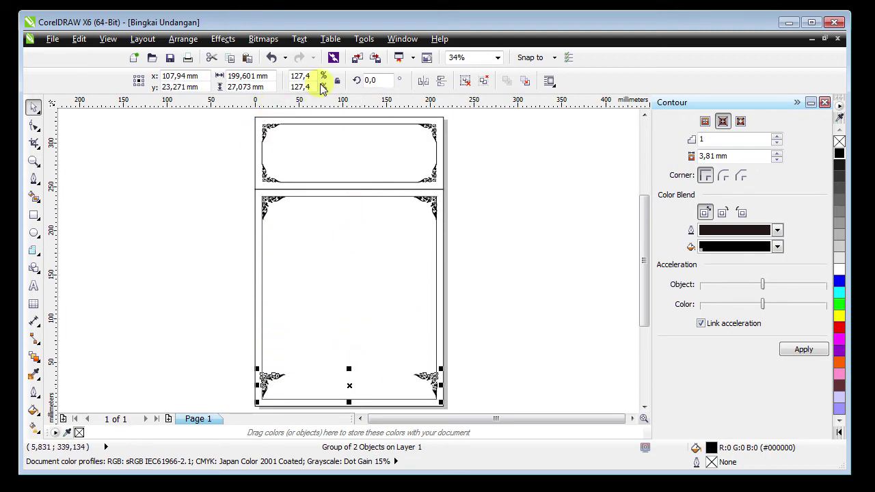
{"action": "left_click", "coordinate": [440, 80]}
- Align the mirrored ornament pair with the bottom edge of the lower panel's inner rectangle
{"action": "key", "text": "z"}
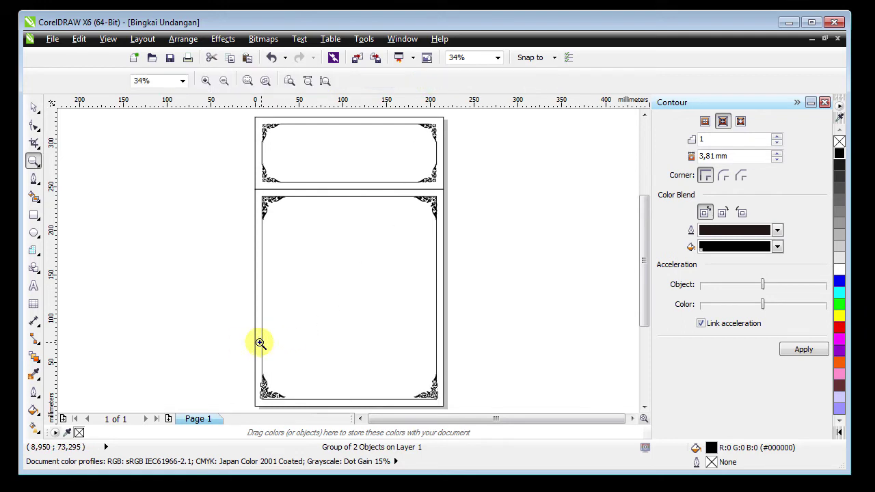
{"action": "left_click_drag", "start_coordinate": [238, 348], "coordinate": [457, 384]}
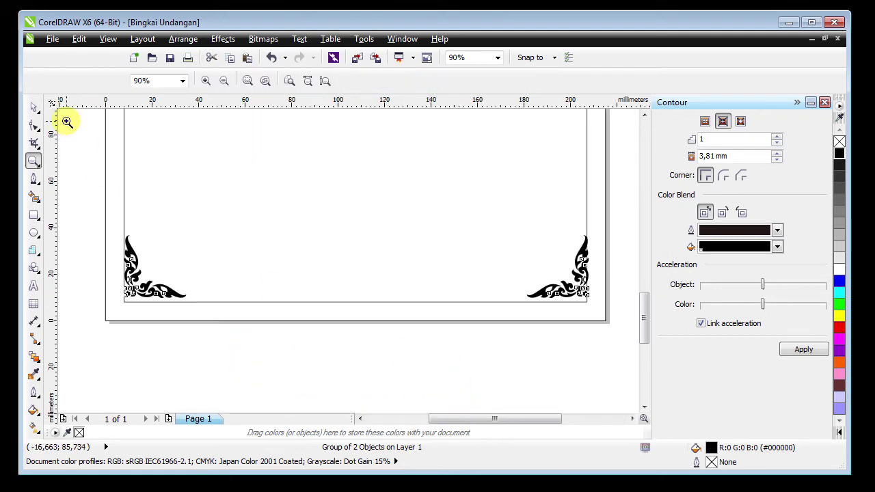
{"action": "left_click", "coordinate": [33, 107]}
{"action": "left_click", "coordinate": [149, 209], "text": "shift"}
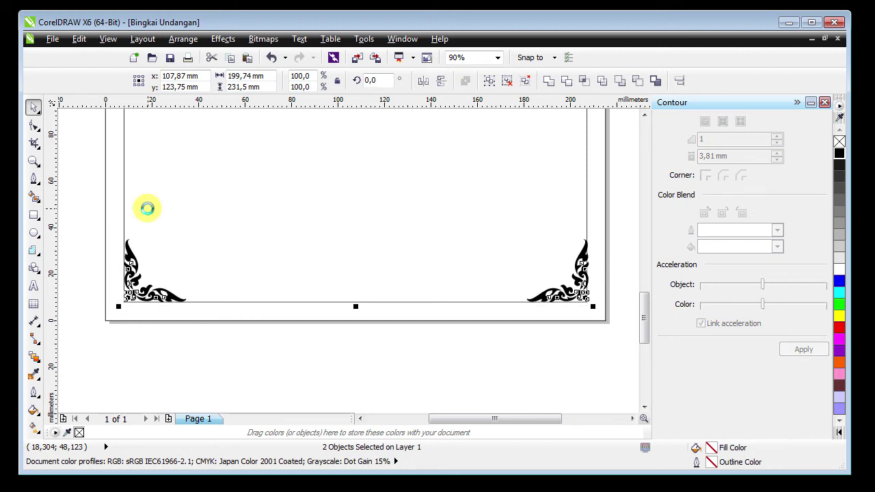
{"action": "left_click", "coordinate": [322, 209]}
{"action": "key", "text": "shift+F4"}
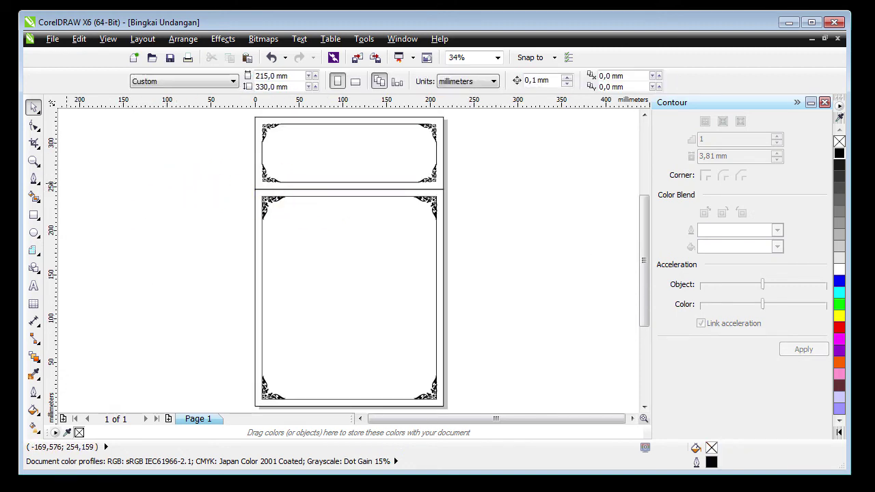
- Set the outline width of the lower panel's inner rectangle to 16 px, after trying 8 px
{"action": "scroll", "coordinate": [367, 201], "scroll_direction": "up", "scroll_amount": 2}
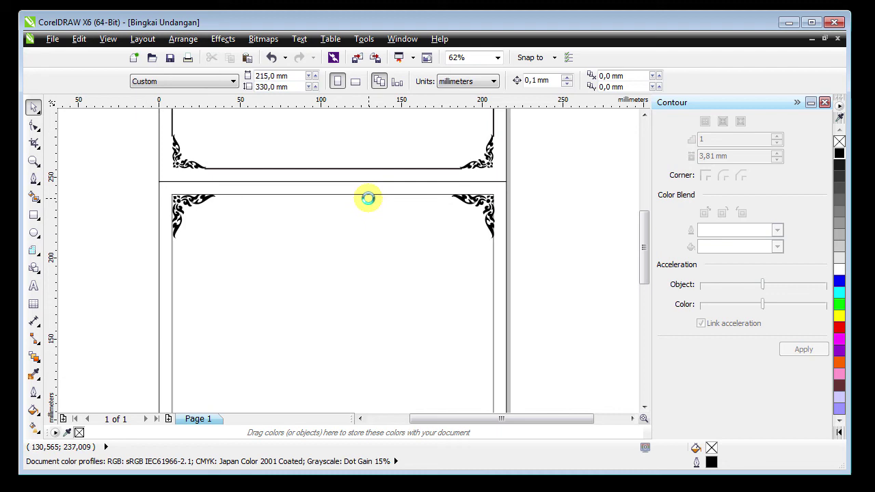
{"action": "left_click", "coordinate": [271, 195]}
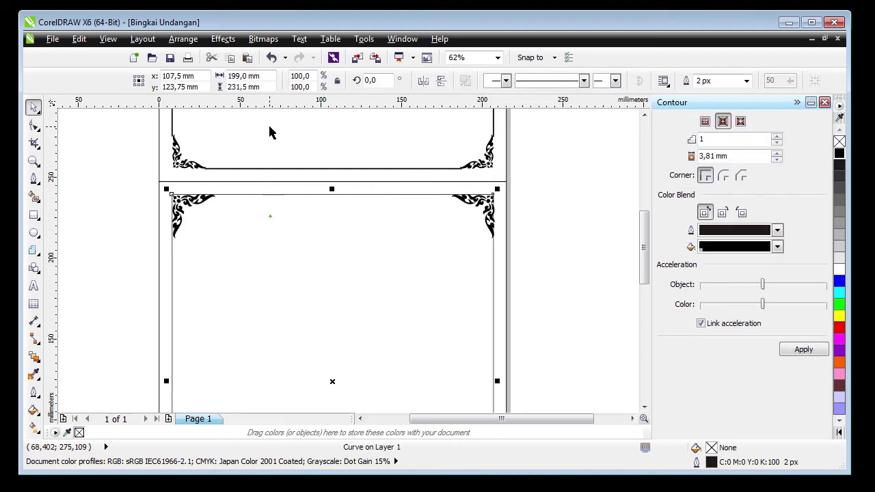
{"action": "left_click", "coordinate": [747, 82]}
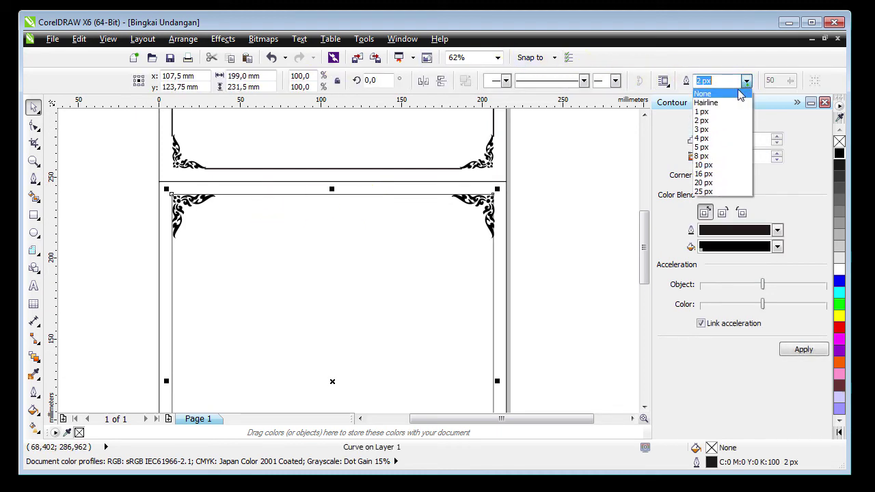
{"action": "left_click", "coordinate": [710, 156]}
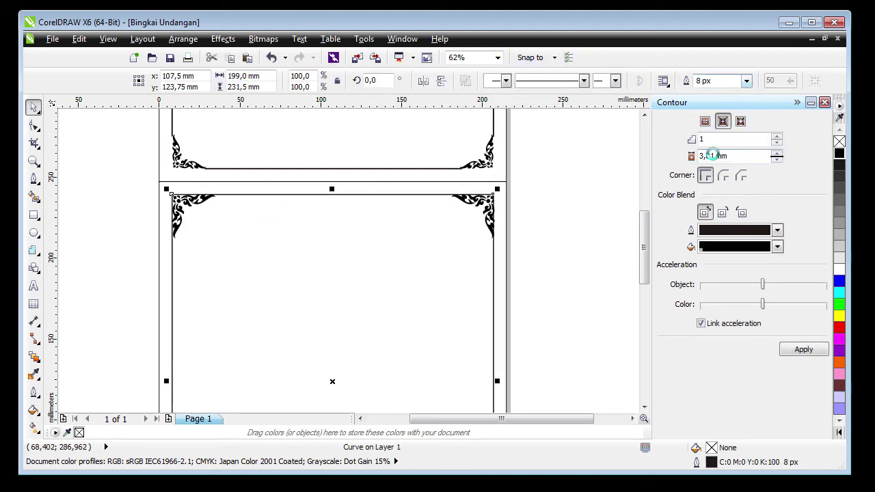
{"action": "left_click", "coordinate": [746, 81]}
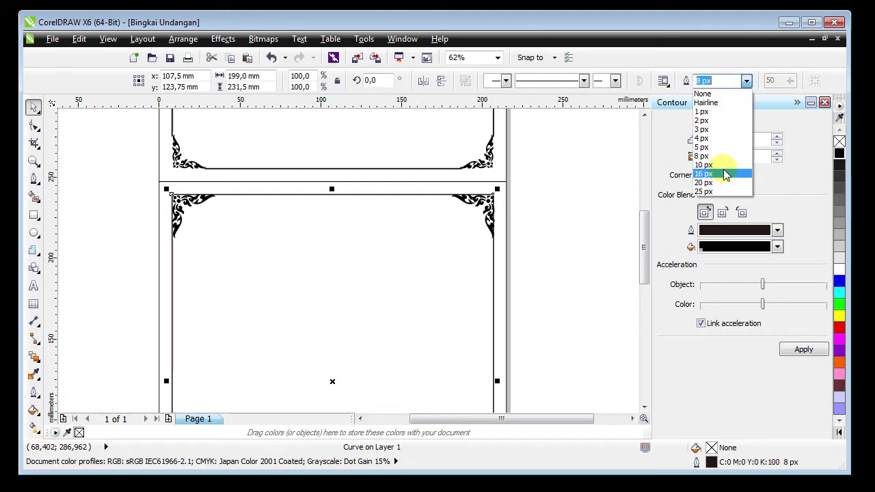
{"action": "left_click", "coordinate": [724, 174]}
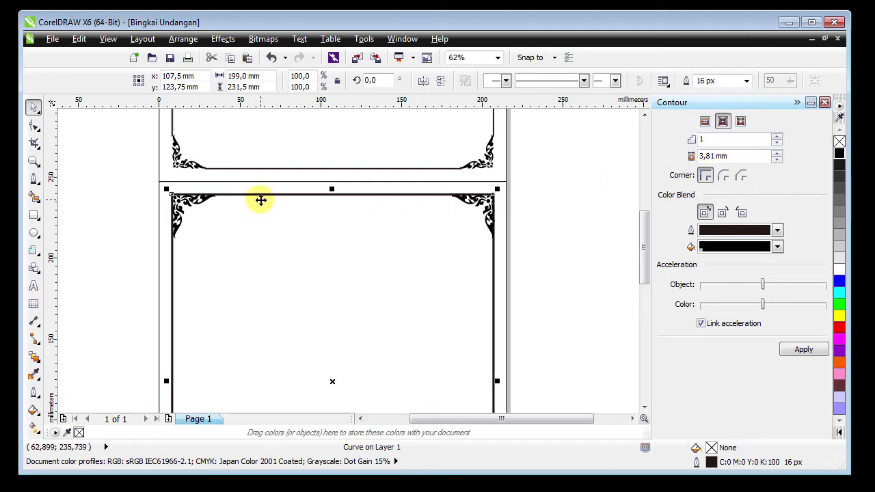
{"action": "scroll", "coordinate": [260, 198], "scroll_direction": "up", "scroll_amount": 2}
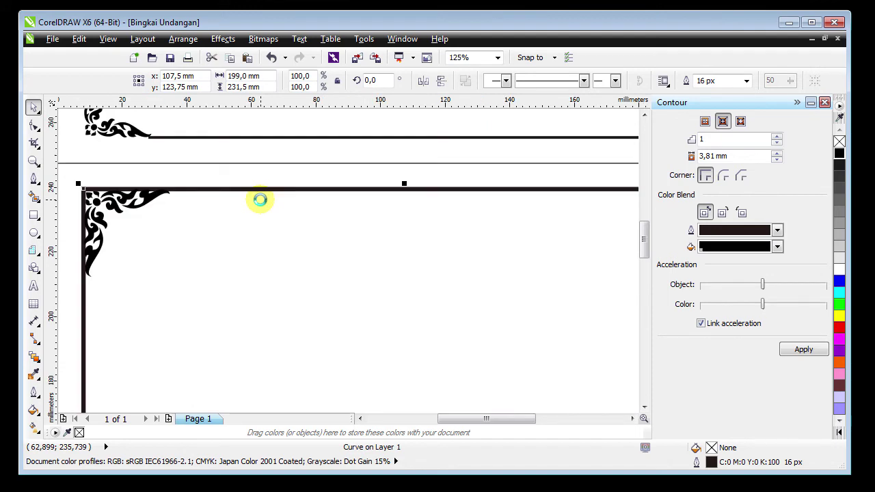
{"action": "scroll", "coordinate": [260, 198], "scroll_direction": "down", "scroll_amount": 2}
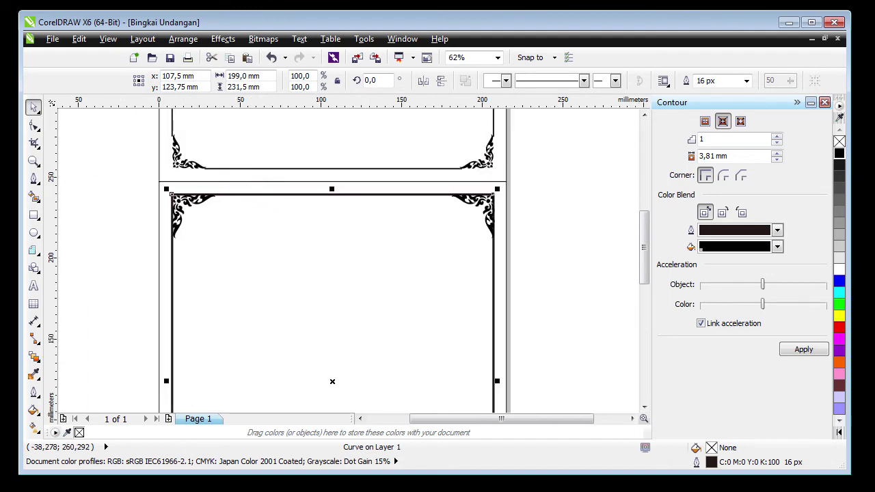
- Scale the lower panel's inner rectangle about its centre to about 196.7 x 228.9 mm so its outline meets the corner ornaments
{"action": "left_click", "coordinate": [34, 126]}
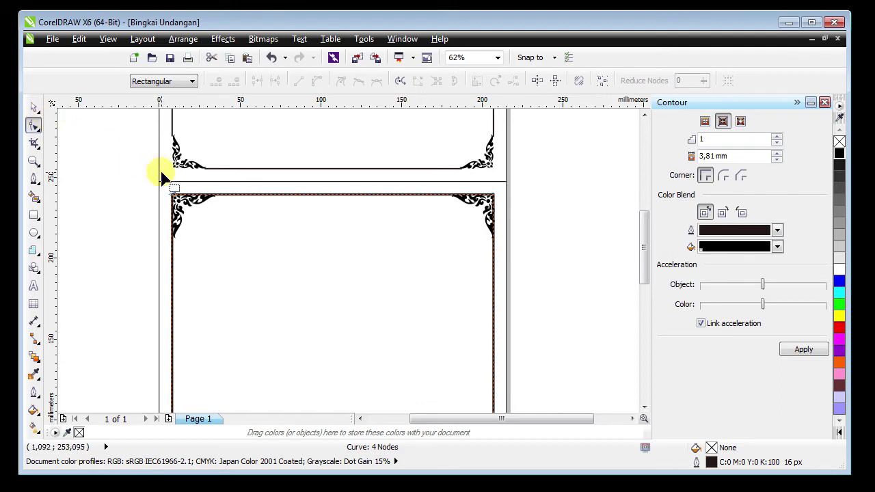
{"action": "scroll", "coordinate": [198, 198], "scroll_direction": "up", "scroll_amount": 2}
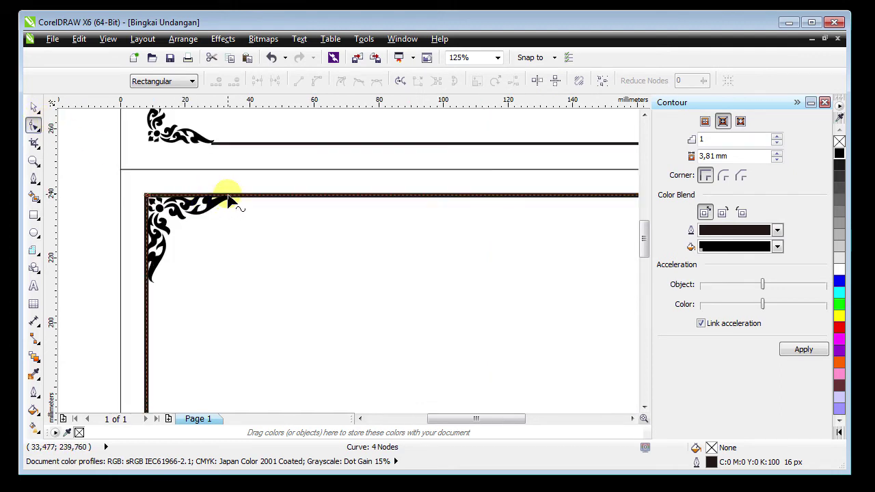
{"action": "left_click", "coordinate": [34, 107]}
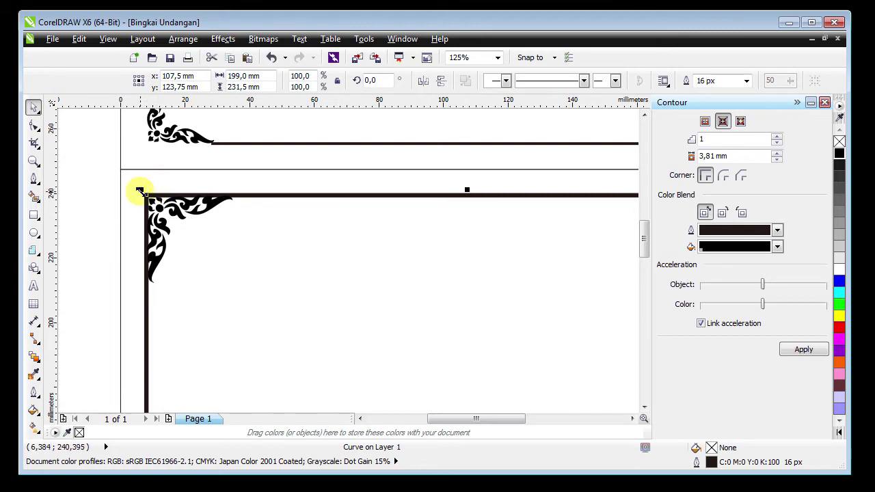
{"action": "left_click_drag", "start_coordinate": [140, 190], "coordinate": [144, 194]}
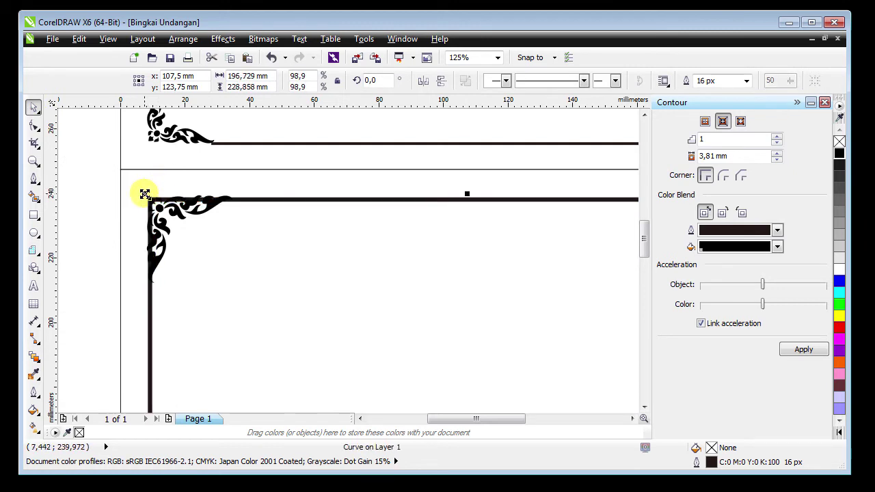
{"action": "left_click", "coordinate": [162, 247]}
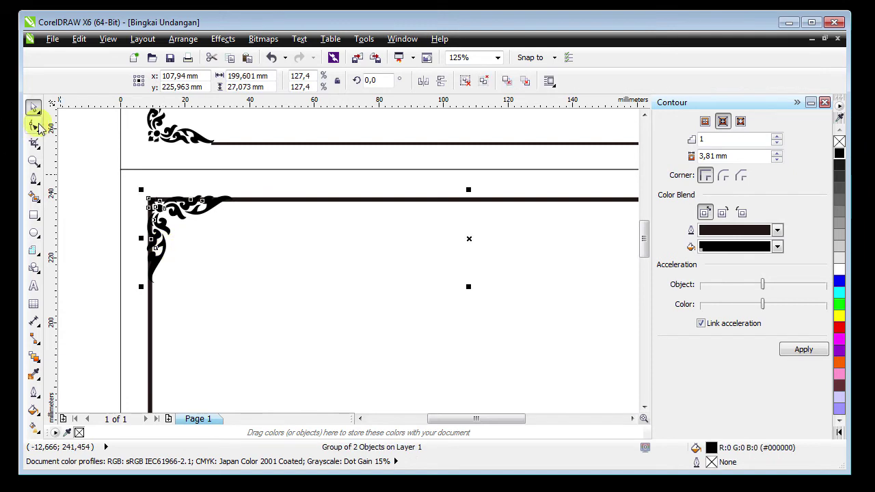
- Add nodes to the lower panel's inner rectangle where the top-left ornament ends, break the corner node, and delete the outline behind the ornament
{"action": "left_click", "coordinate": [35, 126]}
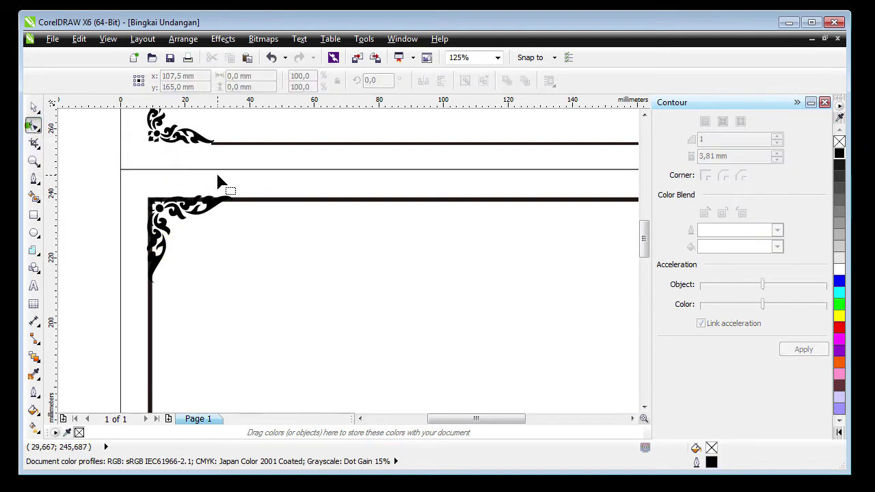
{"action": "left_click", "coordinate": [243, 203]}
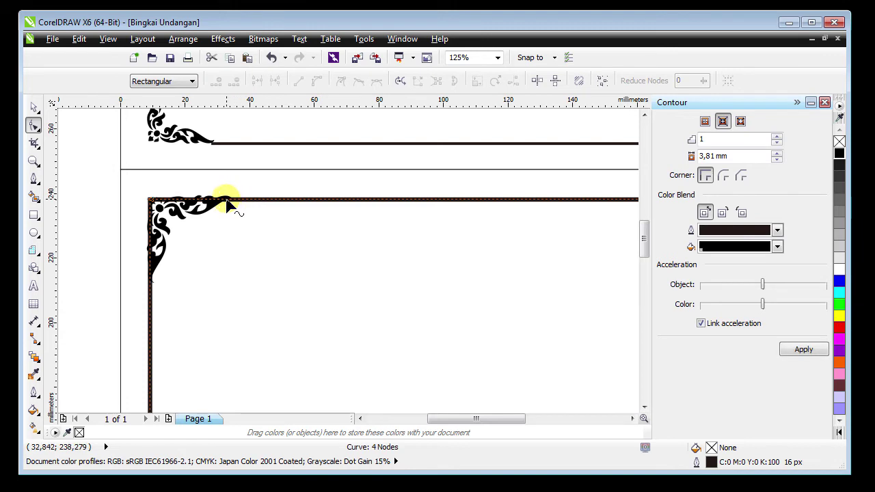
{"action": "double_click", "coordinate": [152, 279]}
{"action": "left_click_drag", "start_coordinate": [138, 177], "coordinate": [153, 198]}
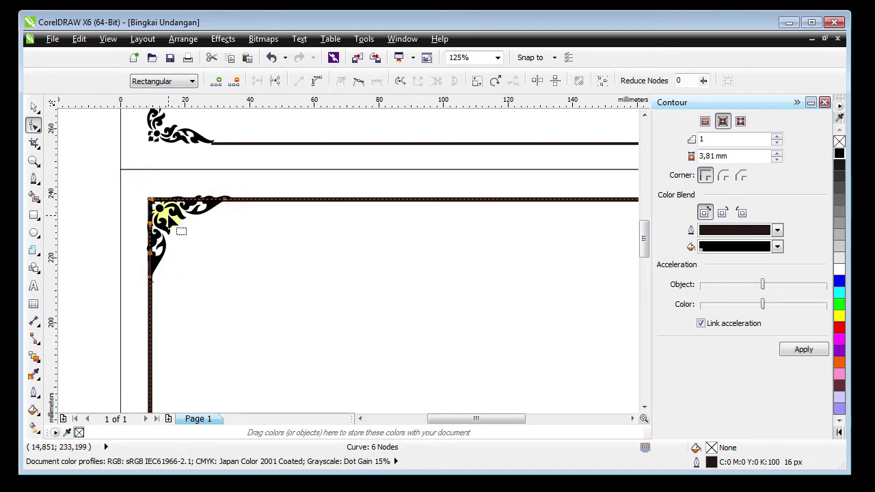
{"action": "left_click", "coordinate": [237, 82]}
{"action": "left_click", "coordinate": [277, 80]}
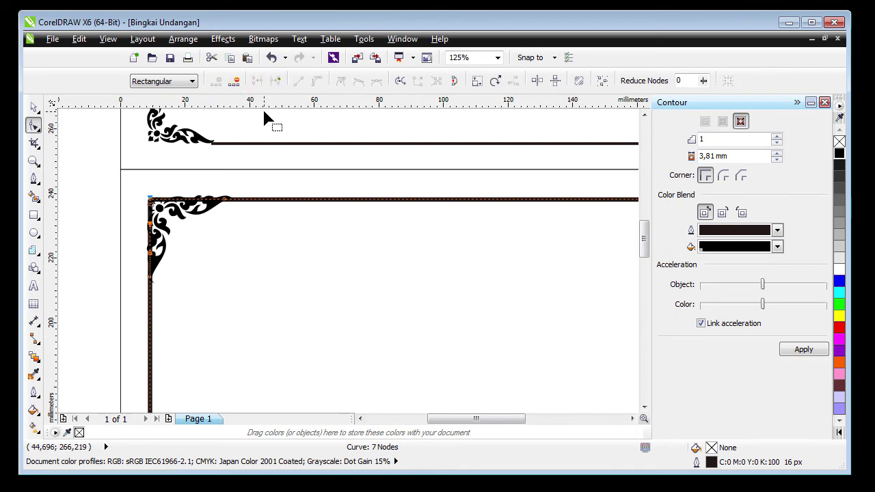
{"action": "key", "text": "Delete"}
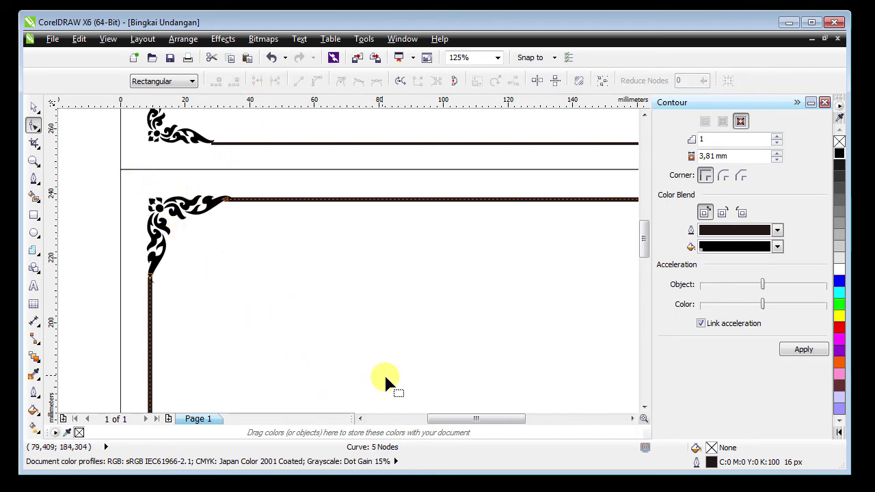
- Add nodes at the ends of the lower panel's top-right ornament, break the inner rectangle's corner there, and delete the outline behind it
{"action": "left_click_drag", "start_coordinate": [463, 416], "coordinate": [565, 413]}
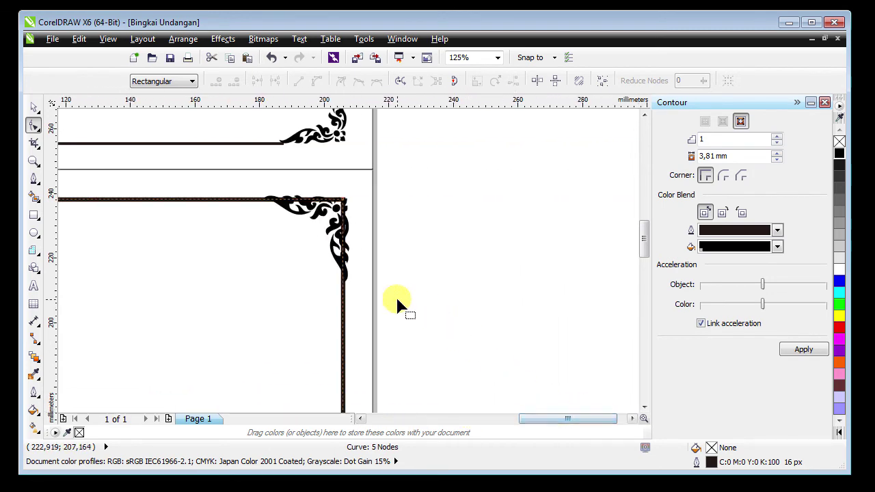
{"action": "double_click", "coordinate": [270, 200]}
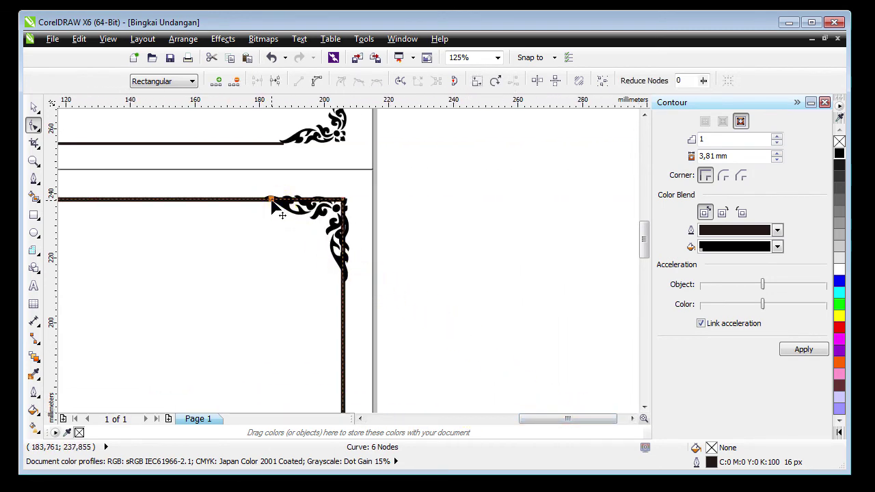
{"action": "double_click", "coordinate": [342, 277]}
{"action": "left_click_drag", "start_coordinate": [358, 214], "coordinate": [359, 215]}
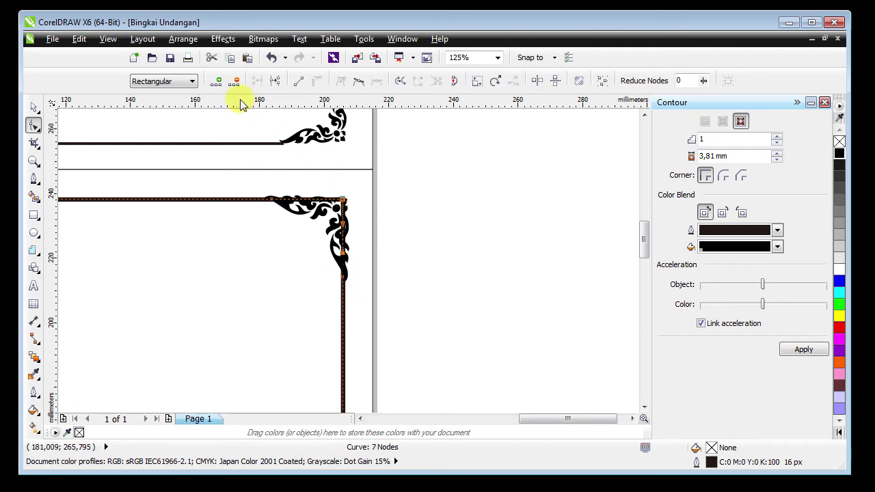
{"action": "left_click", "coordinate": [275, 80]}
{"action": "left_click_drag", "start_coordinate": [318, 171], "coordinate": [362, 222]}
{"action": "key", "text": "Delete"}
- Cut the inner rectangle's outline out from behind the bottom-right ornament by adding end nodes, breaking the corner node and deleting it
{"action": "left_click_drag", "start_coordinate": [641, 243], "coordinate": [642, 332]}
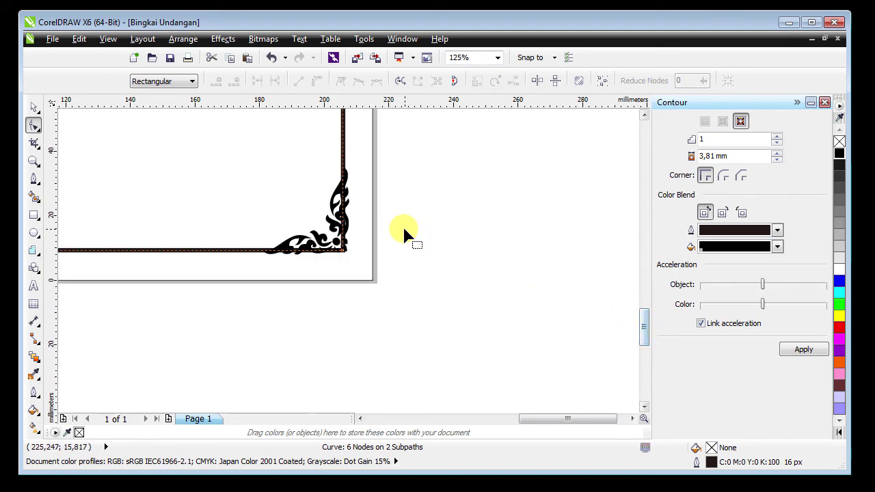
{"action": "left_click", "coordinate": [270, 251]}
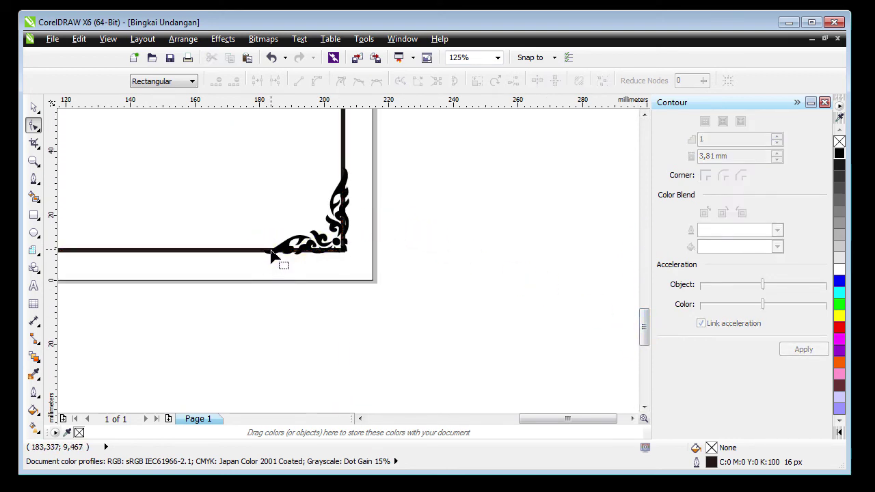
{"action": "left_click", "coordinate": [257, 251]}
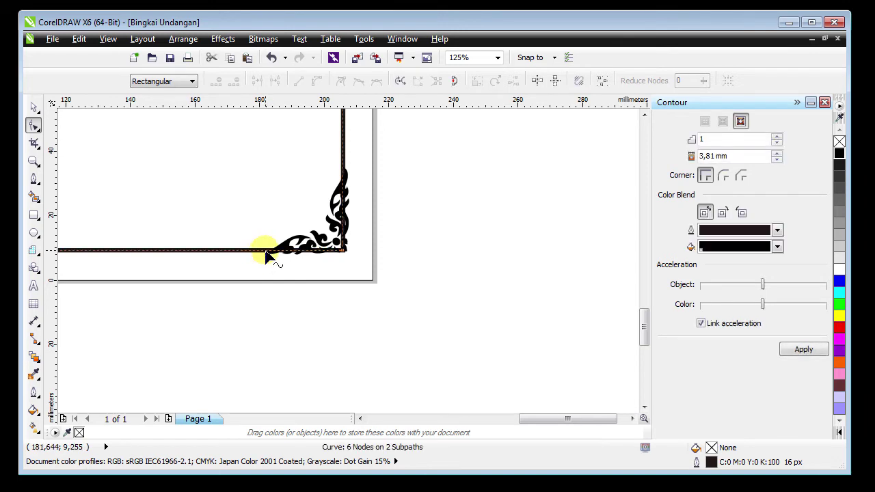
{"action": "double_click", "coordinate": [269, 252]}
{"action": "double_click", "coordinate": [344, 176]}
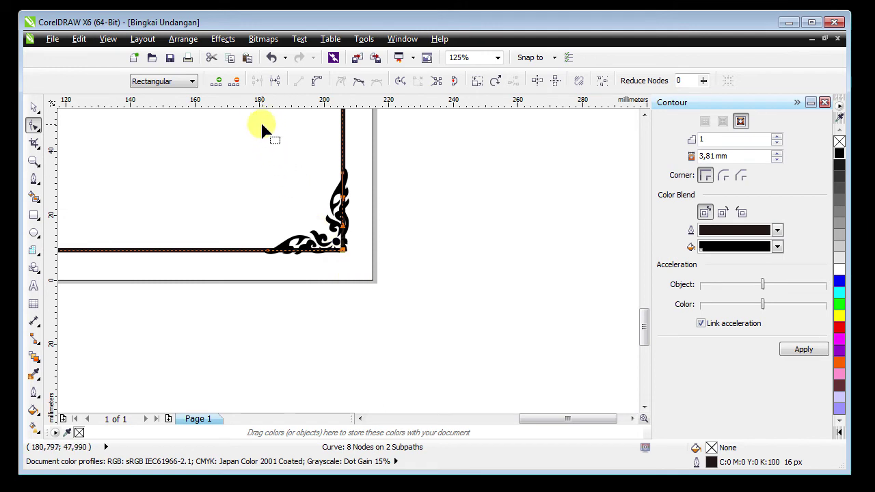
{"action": "left_click", "coordinate": [274, 80]}
{"action": "key", "text": "Delete"}
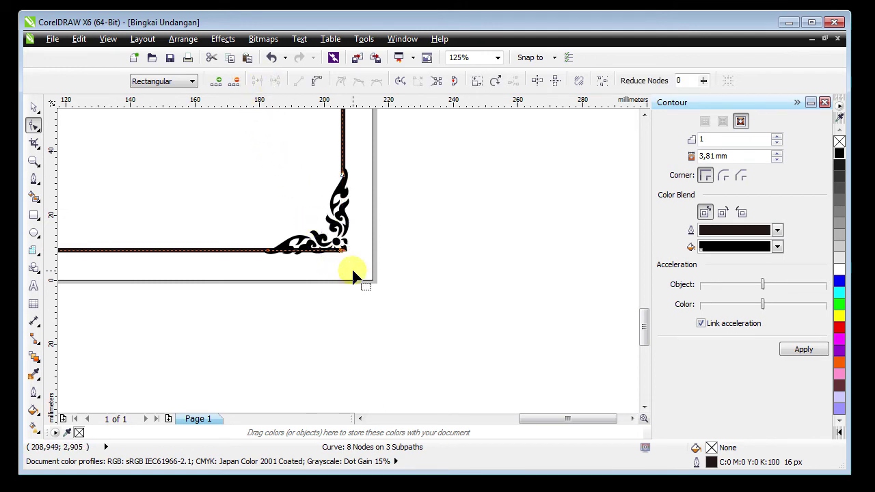
{"action": "left_click", "coordinate": [458, 388]}
- Add nodes at both ends of the bottom-left ornament, break the inner rectangle's corner, delete the outline behind it, and deselect the curve
{"action": "left_click_drag", "start_coordinate": [534, 426], "coordinate": [454, 445]}
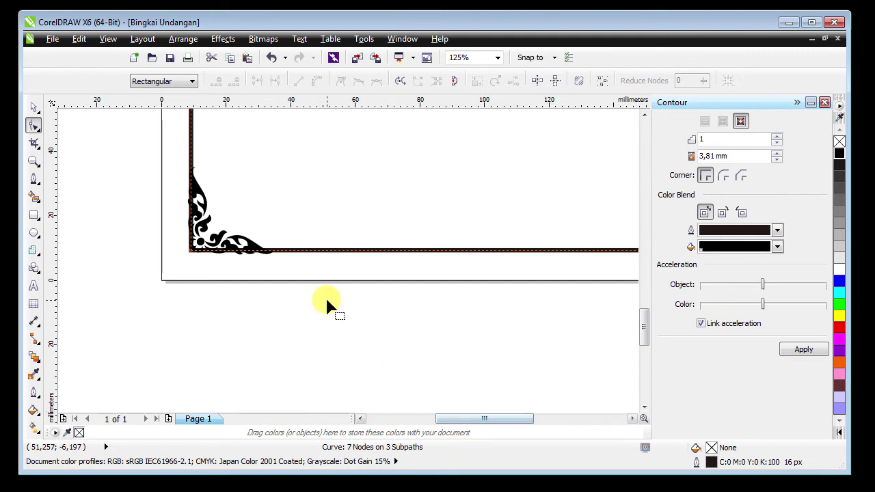
{"action": "left_click", "coordinate": [189, 174]}
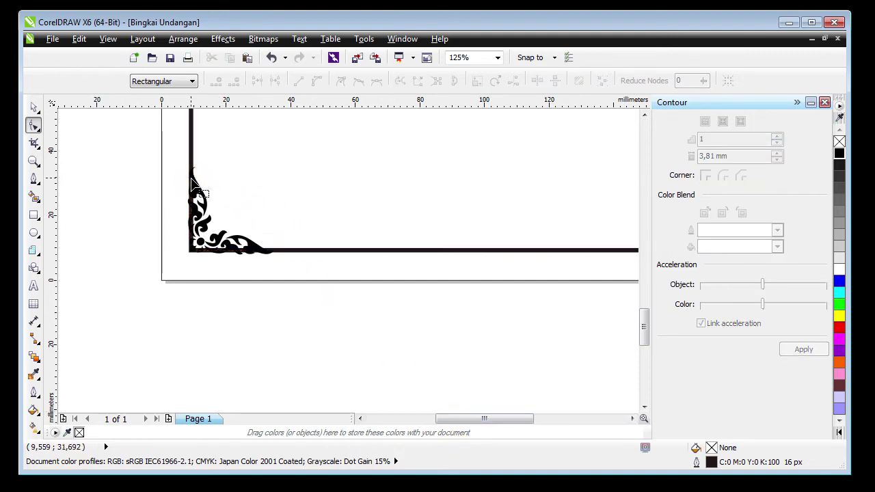
{"action": "left_click", "coordinate": [289, 251]}
{"action": "double_click", "coordinate": [267, 251]}
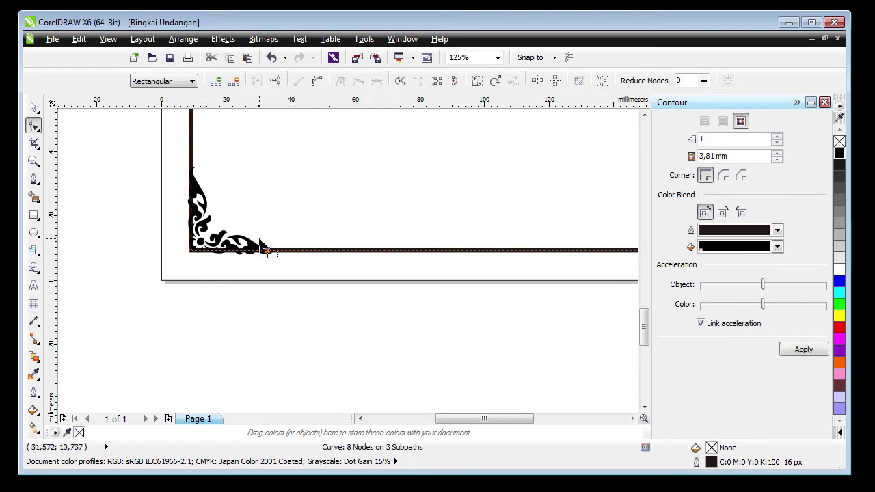
{"action": "double_click", "coordinate": [191, 174]}
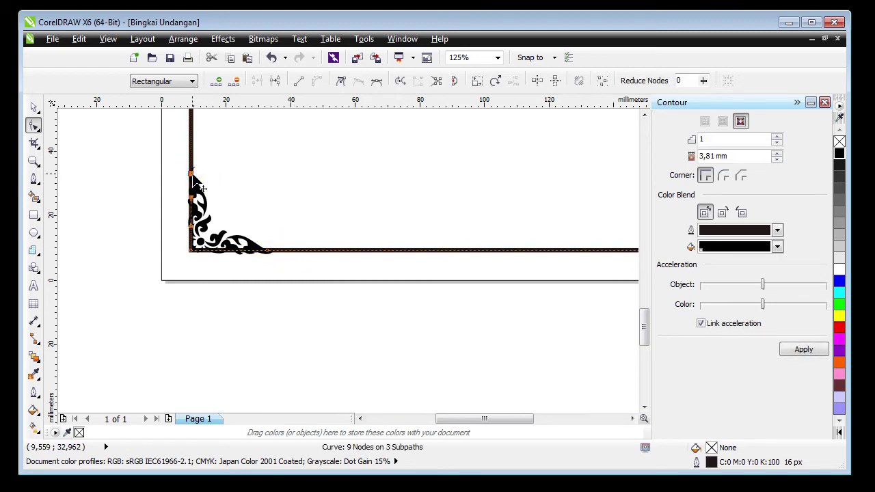
{"action": "left_click_drag", "start_coordinate": [174, 245], "coordinate": [215, 269]}
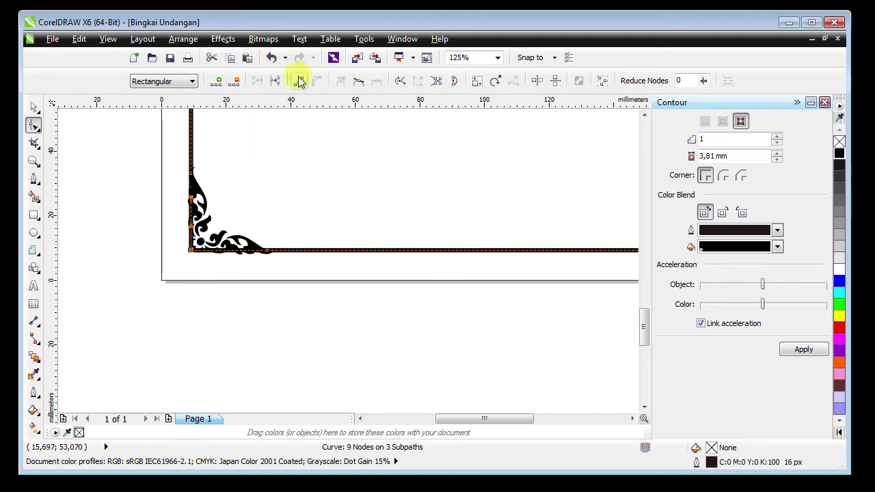
{"action": "left_click", "coordinate": [276, 80]}
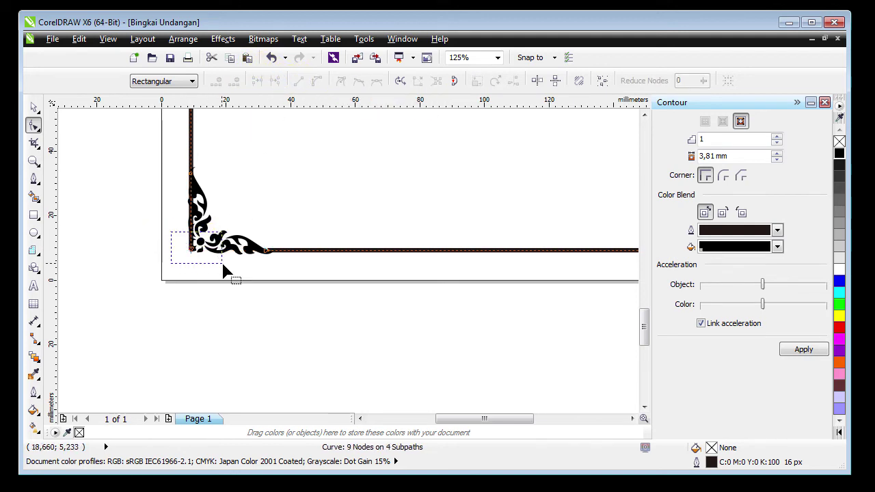
{"action": "left_click_drag", "start_coordinate": [223, 268], "coordinate": [225, 271]}
{"action": "key", "text": "Delete"}
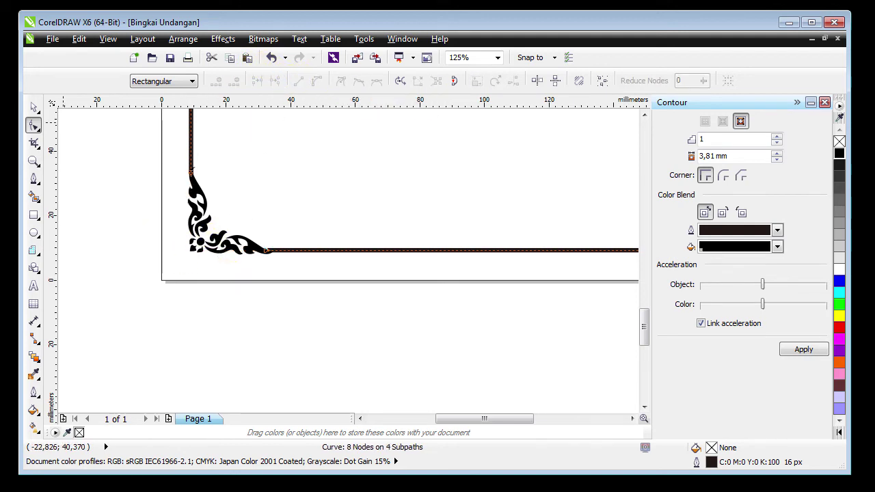
{"action": "left_click", "coordinate": [33, 107]}
{"action": "key", "text": "shift+F4"}
{"action": "key", "text": "Escape"}
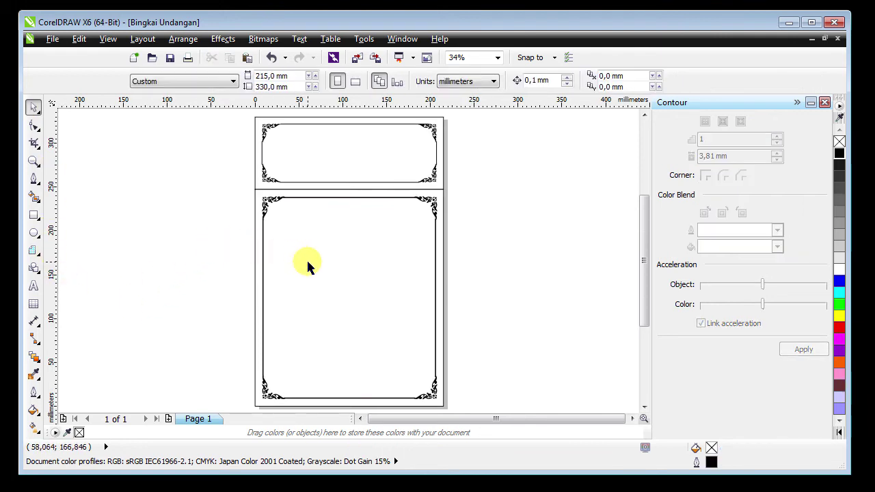
- Ungroup the ornament pairs within the lower panel's inner frame
{"action": "key", "text": "z"}
{"action": "left_click", "coordinate": [353, 222]}
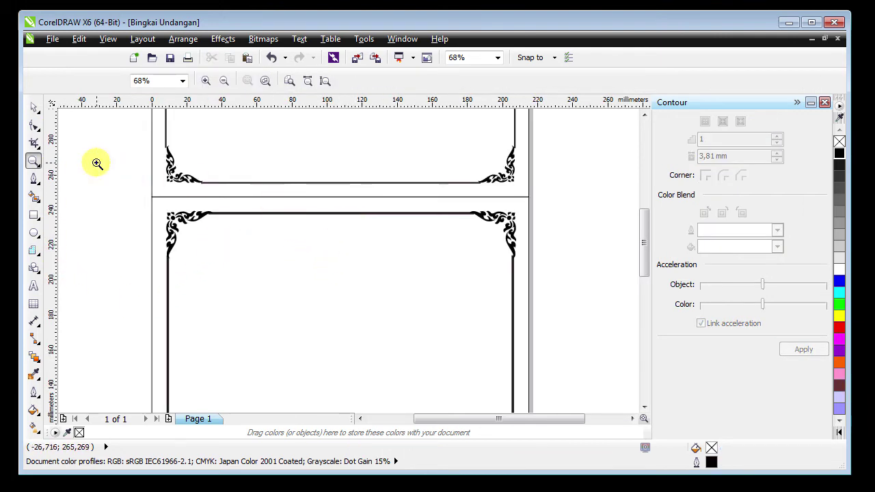
{"action": "left_click", "coordinate": [32, 108]}
{"action": "key", "text": "shift+F4"}
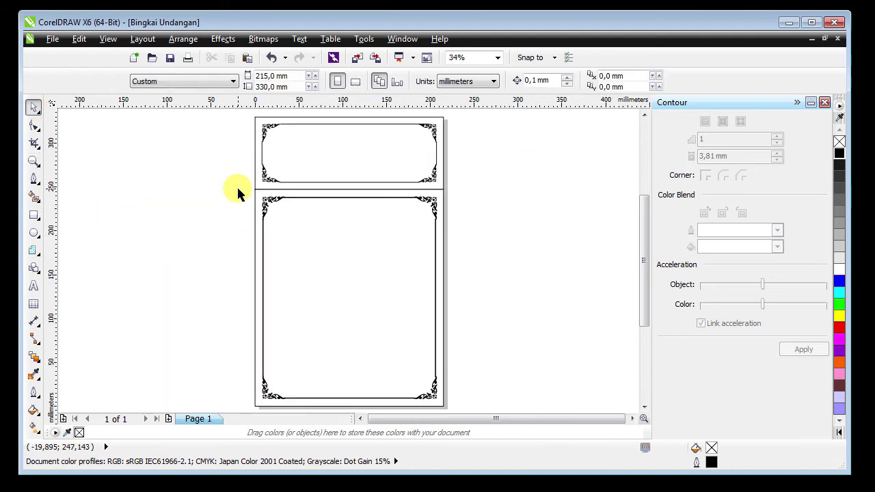
{"action": "left_click_drag", "start_coordinate": [237, 193], "coordinate": [465, 405]}
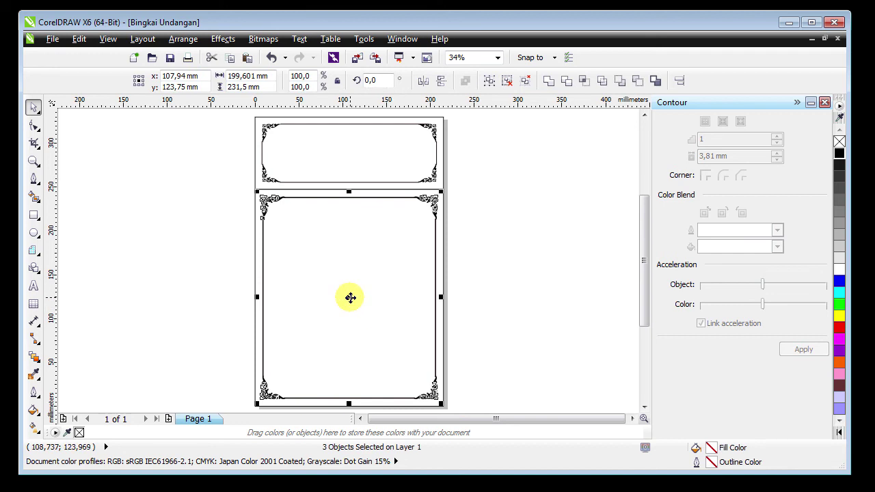
{"action": "left_click", "coordinate": [504, 81]}
{"action": "left_click", "coordinate": [479, 158]}
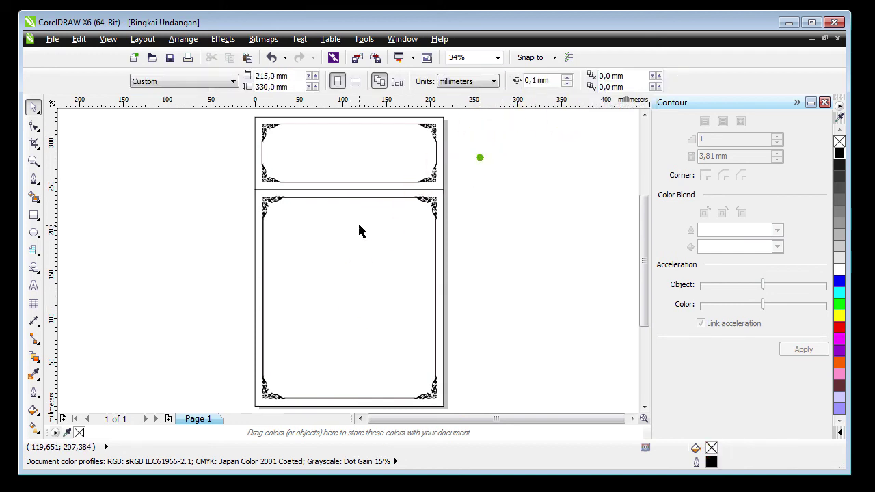
{"action": "left_click", "coordinate": [358, 226]}
{"action": "left_click_drag", "start_coordinate": [390, 202], "coordinate": [397, 207]}
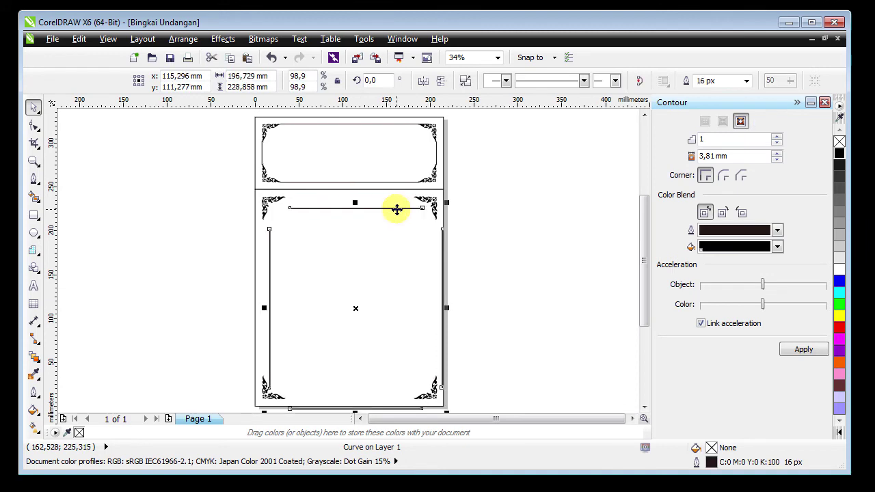
{"action": "key", "text": "ctrl+z"}
- Group the four corner ornaments and the cut inner outline of the lower panel into one object
{"action": "left_click_drag", "start_coordinate": [239, 194], "coordinate": [472, 404]}
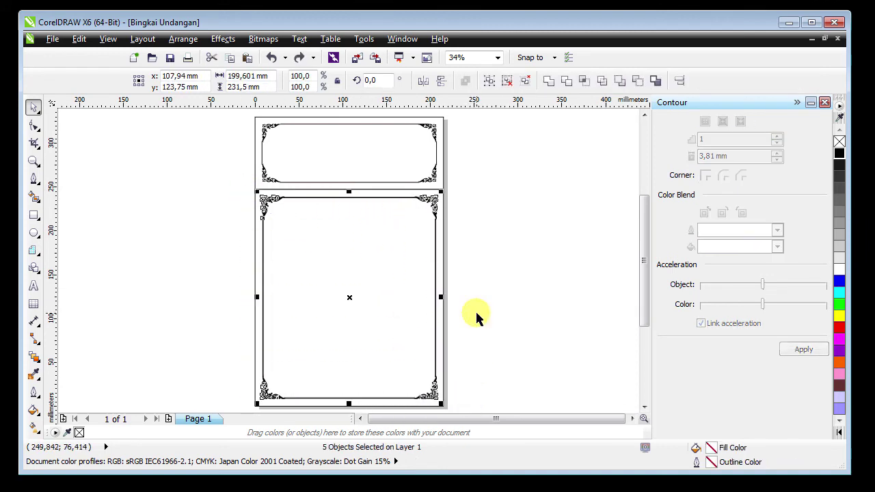
{"action": "left_click", "coordinate": [489, 82]}
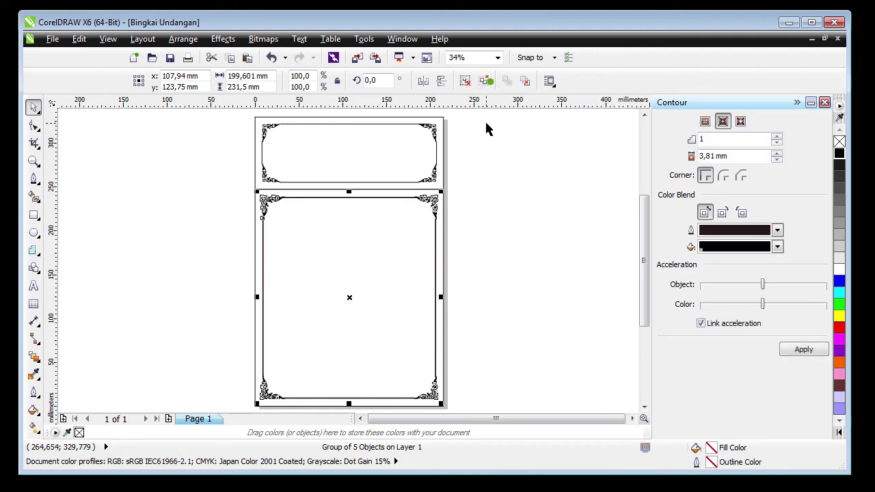
{"action": "left_click", "coordinate": [459, 236]}
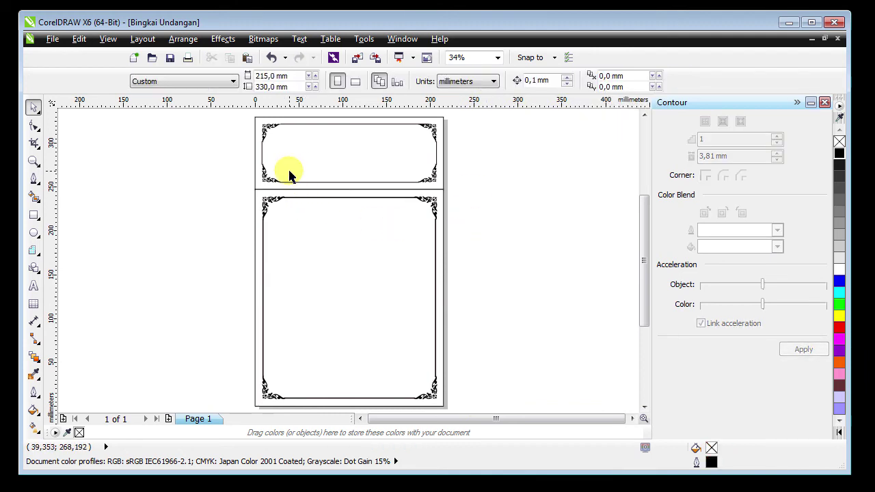
- Remove the outline from the upper panel's outer 215 x 82.5 mm rectangle
{"action": "scroll", "coordinate": [288, 142], "scroll_direction": "up", "scroll_amount": 2}
{"action": "scroll", "coordinate": [345, 230], "scroll_direction": "up", "scroll_amount": 1}
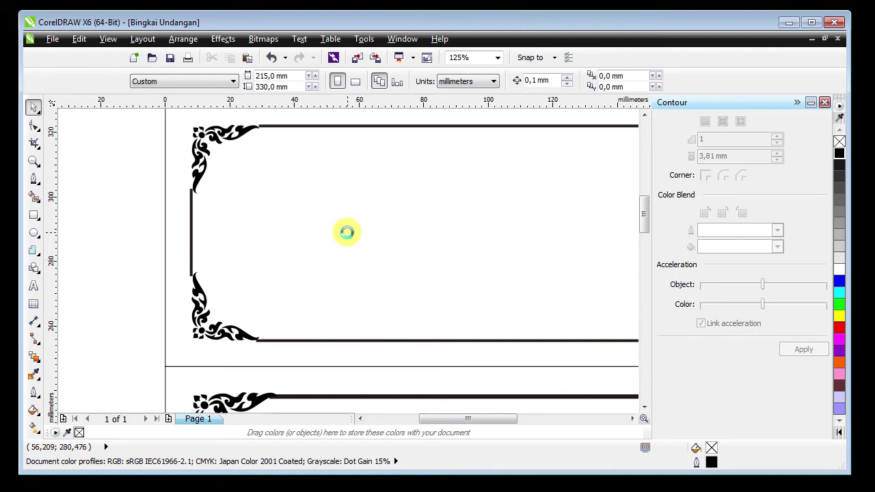
{"action": "left_click", "coordinate": [169, 154]}
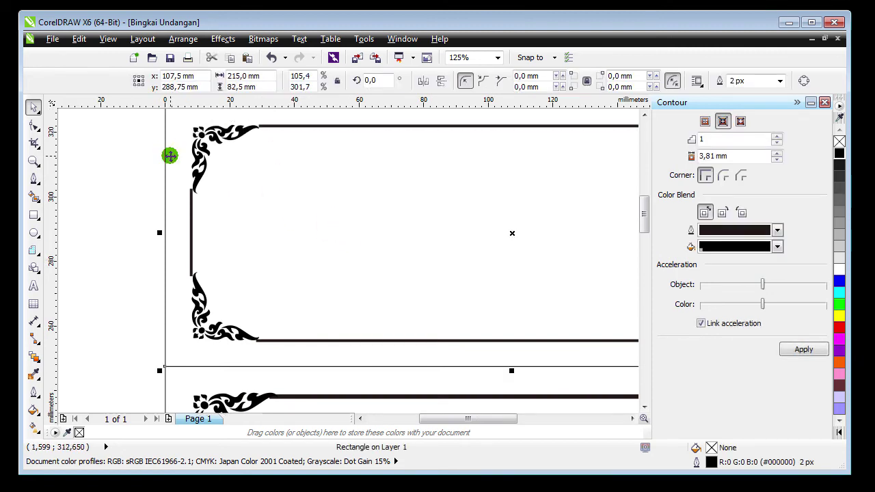
{"action": "right_click", "coordinate": [840, 142]}
{"action": "scroll", "coordinate": [383, 331], "scroll_direction": "down", "scroll_amount": 1}
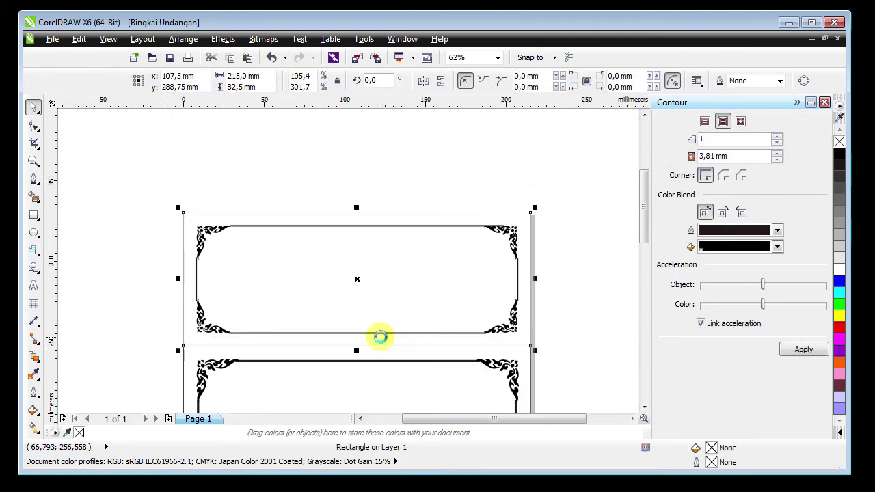
{"action": "scroll", "coordinate": [380, 336], "scroll_direction": "down", "scroll_amount": 1}
{"action": "left_click", "coordinate": [186, 265]}
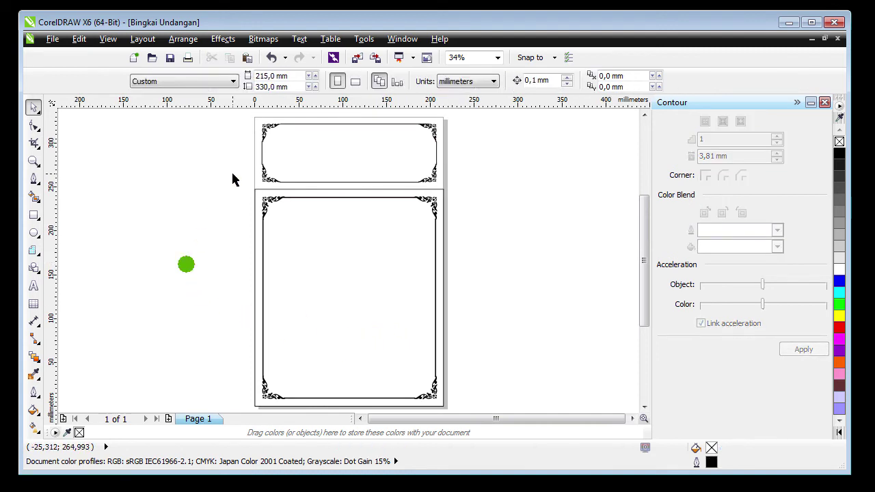
- Remove the outline from the lower panel's outer 215 x 247.5 mm curve and check the upper panel's outer rectangle
{"action": "scroll", "coordinate": [380, 157], "scroll_direction": "up", "scroll_amount": 2}
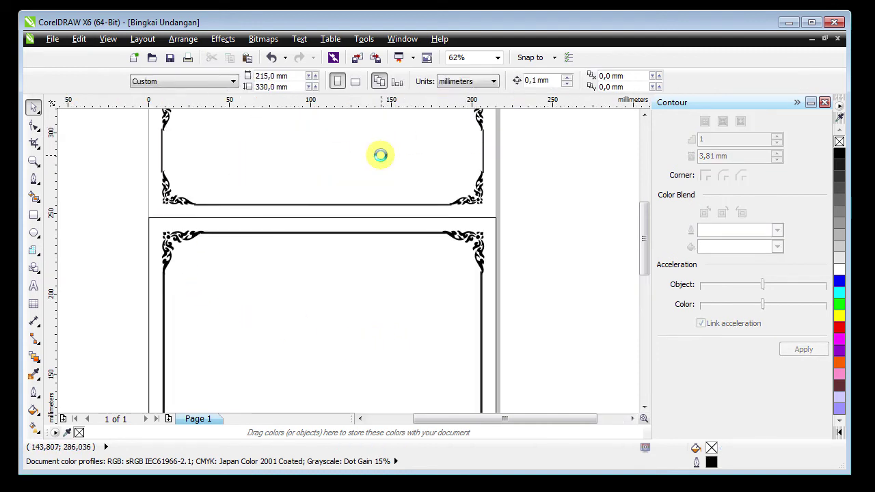
{"action": "left_click", "coordinate": [494, 223]}
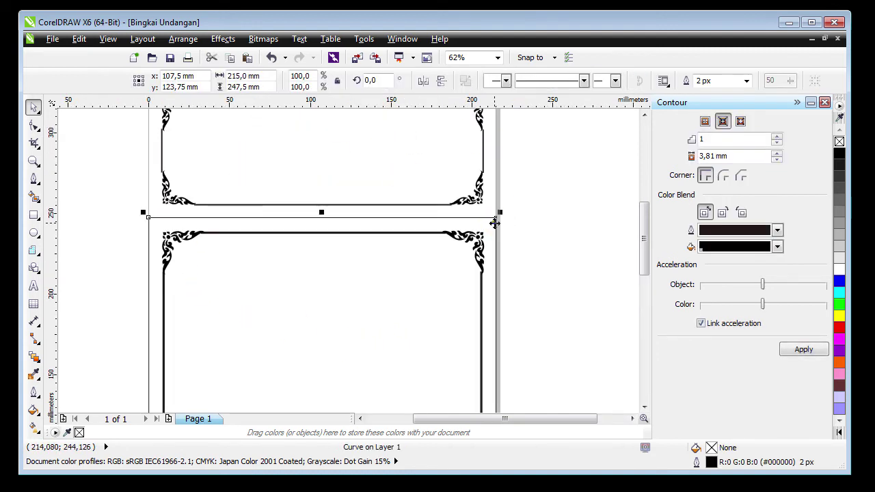
{"action": "right_click", "coordinate": [839, 140]}
{"action": "left_click", "coordinate": [622, 199]}
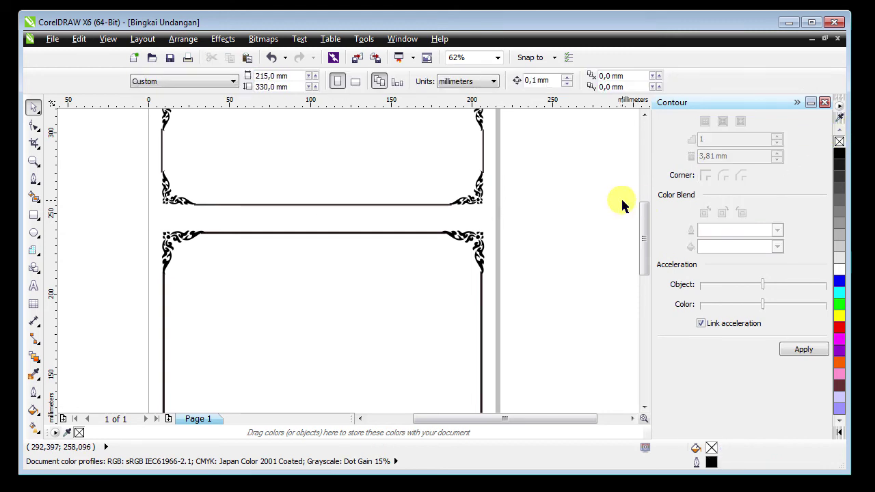
{"action": "left_click_drag", "start_coordinate": [643, 215], "coordinate": [636, 191]}
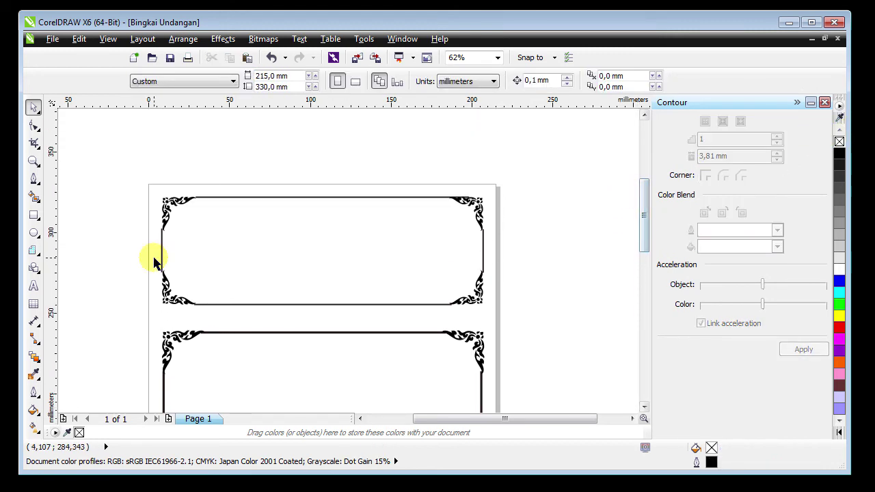
{"action": "left_click", "coordinate": [360, 255]}
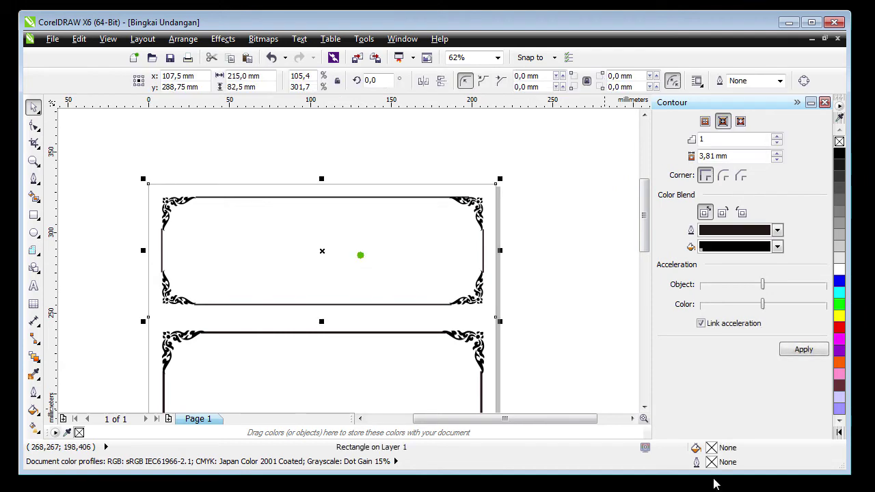
{"action": "key", "text": "Escape"}
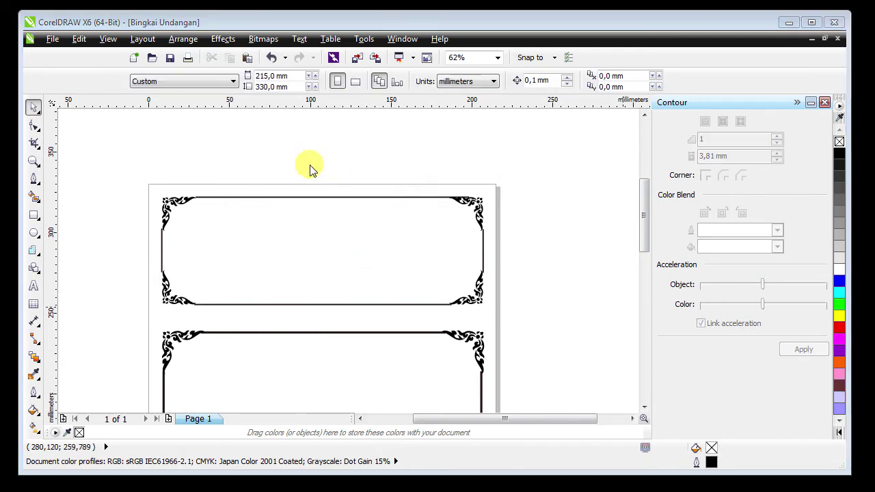
- Collapse the Contour docker and add the artistic text "Undangan" inside the upper panel's ornamented frame
{"action": "key", "text": "z"}
{"action": "left_click_drag", "start_coordinate": [136, 180], "coordinate": [536, 338]}
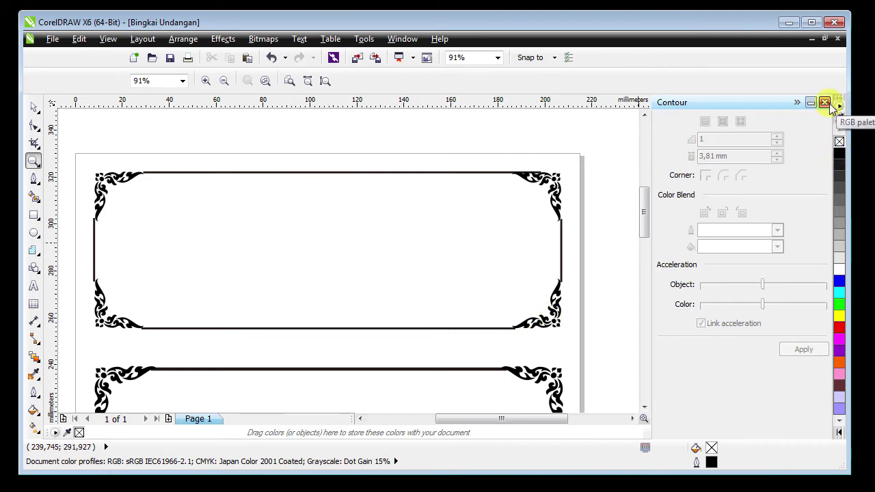
{"action": "left_click", "coordinate": [796, 102]}
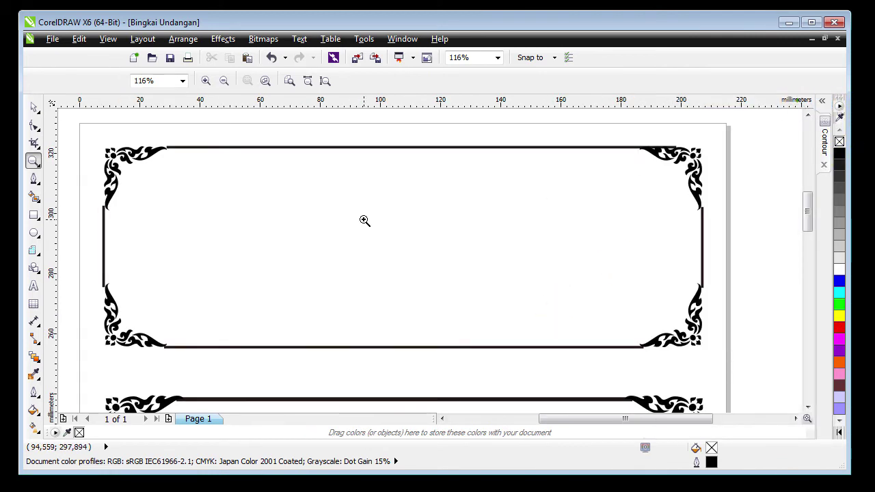
{"action": "left_click", "coordinate": [34, 287]}
{"action": "left_click", "coordinate": [229, 235]}
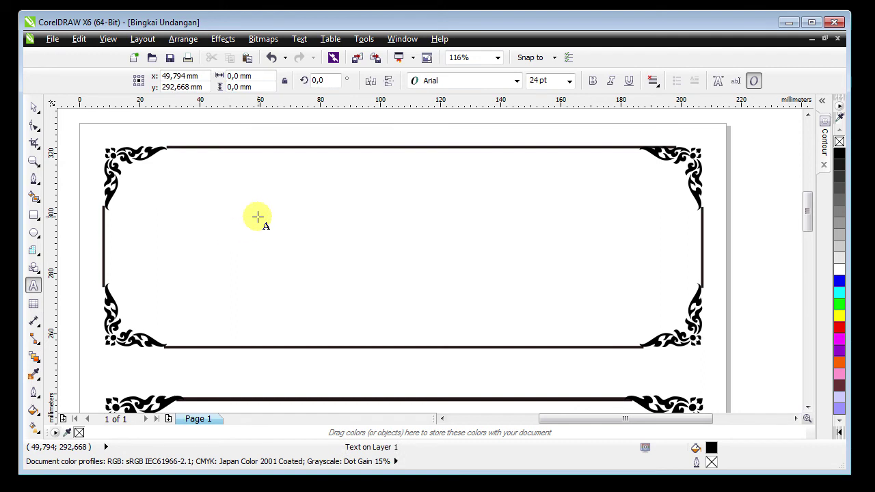
{"action": "type", "text": "Undangan"}
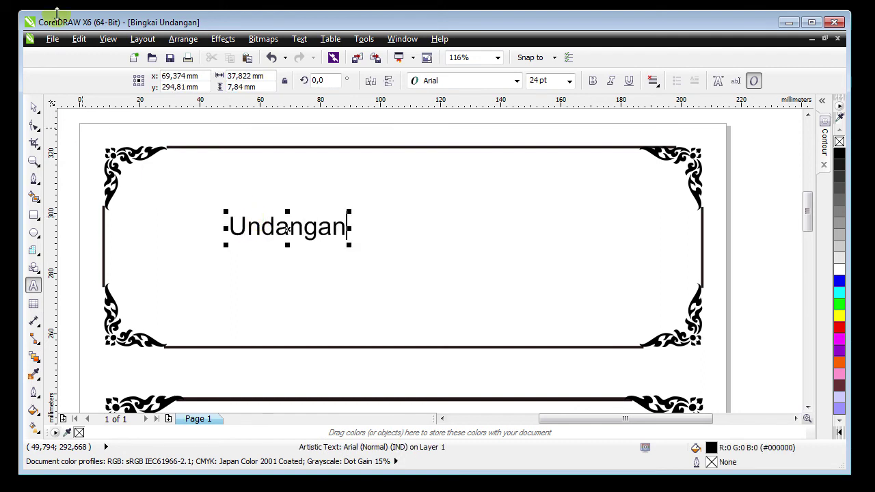
{"action": "left_click", "coordinate": [31, 109]}
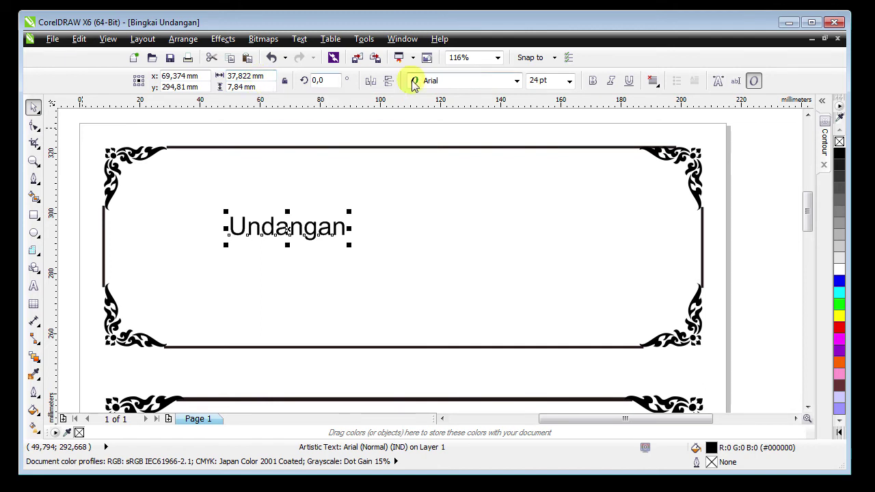
- Set the "Undangan" text in the Authentic Ratatouille font and enlarge it to about 46 pt
{"action": "left_click", "coordinate": [472, 80]}
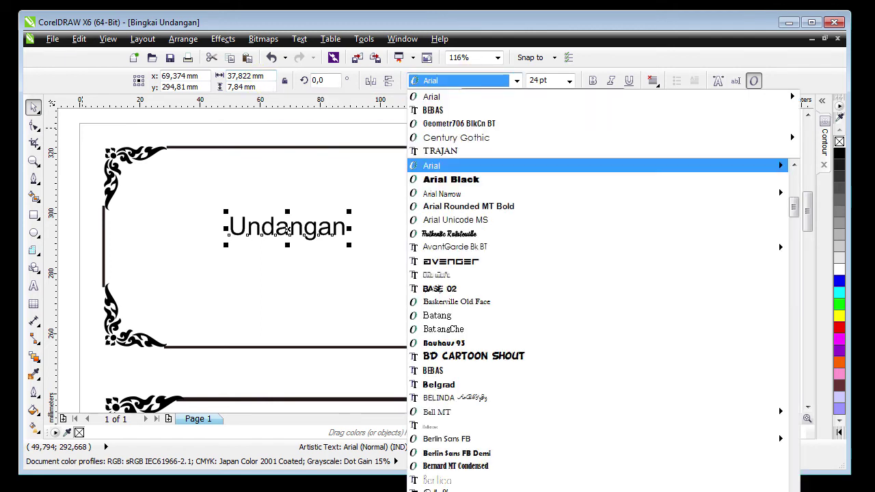
{"action": "mouse_move", "coordinate": [477, 139]}
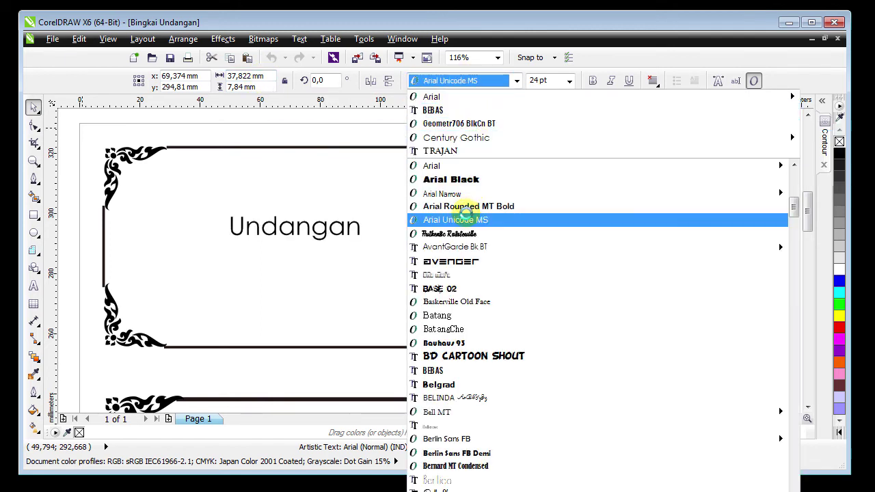
{"action": "left_click", "coordinate": [452, 234]}
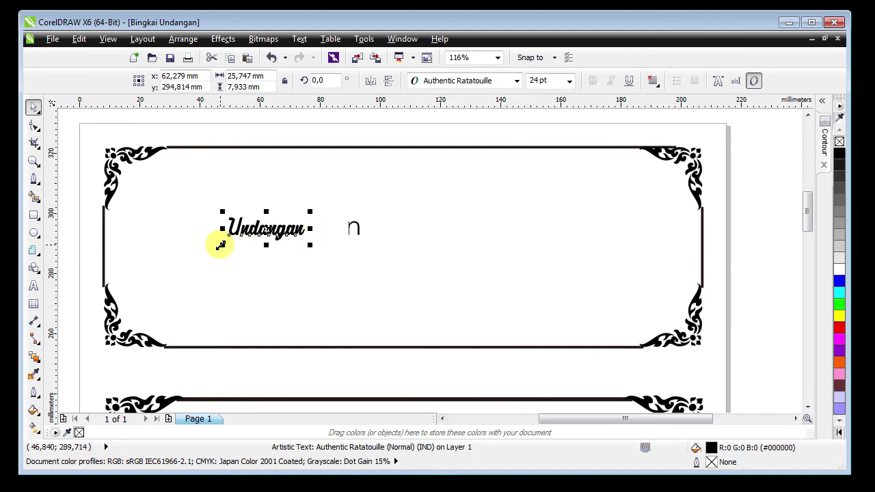
{"action": "left_click_drag", "start_coordinate": [220, 242], "coordinate": [150, 313]}
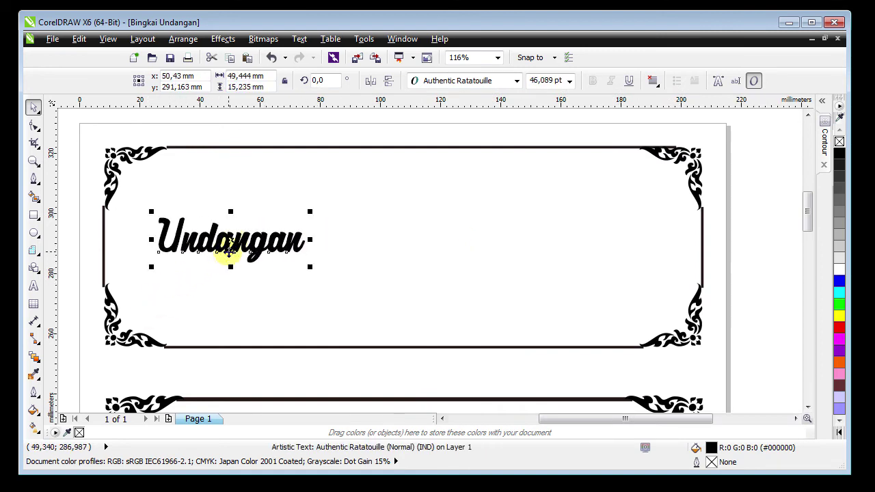
- Change the font of the "Undangan" text to Blacksword
{"action": "left_click", "coordinate": [465, 81]}
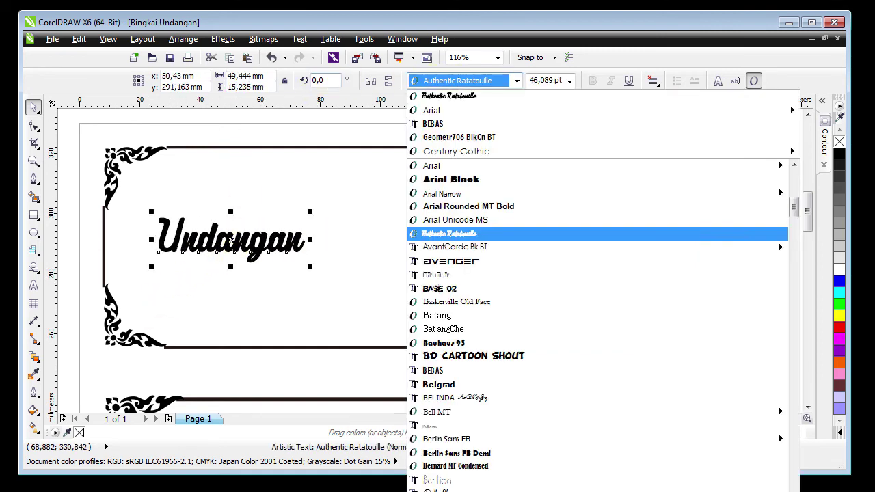
{"action": "type", "text": "bel"}
{"action": "scroll", "coordinate": [497, 449], "scroll_direction": "down", "scroll_amount": 1}
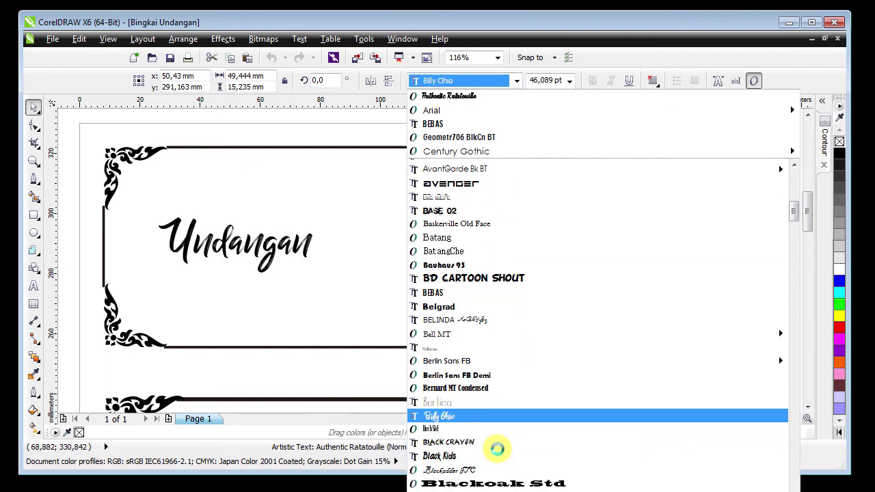
{"action": "scroll", "coordinate": [497, 449], "scroll_direction": "down", "scroll_amount": 1}
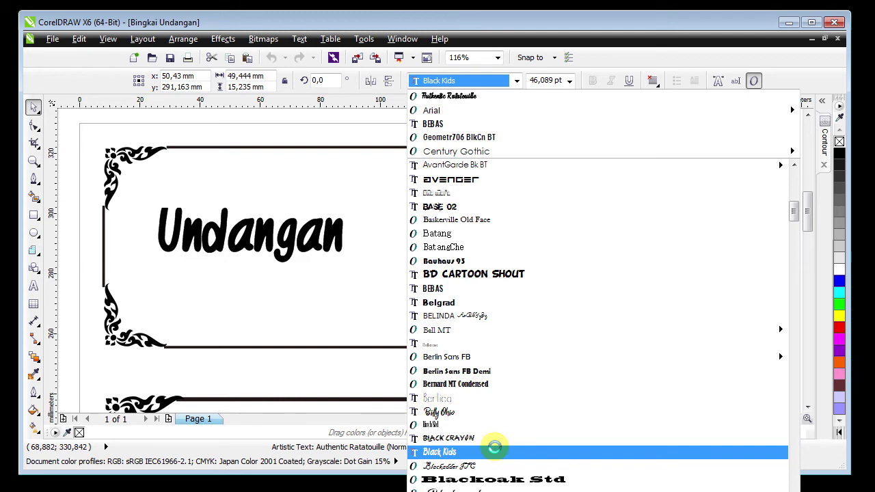
{"action": "scroll", "coordinate": [495, 448], "scroll_direction": "down", "scroll_amount": 3}
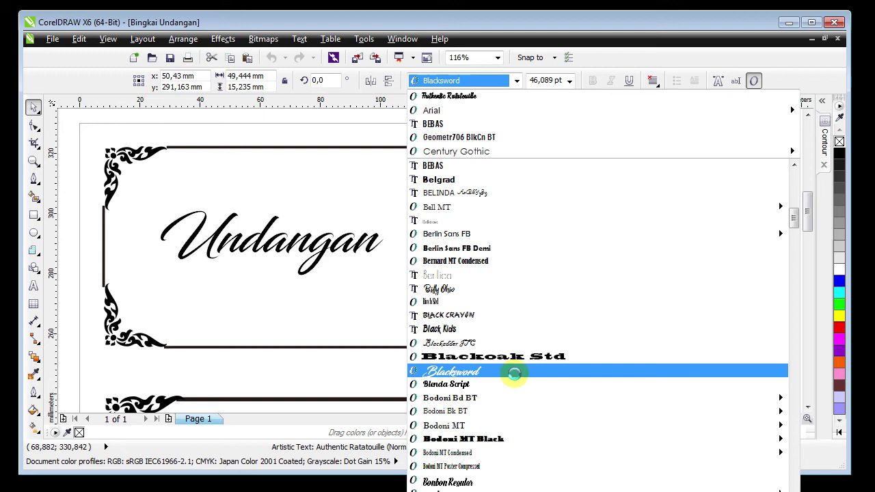
{"action": "left_click", "coordinate": [514, 374]}
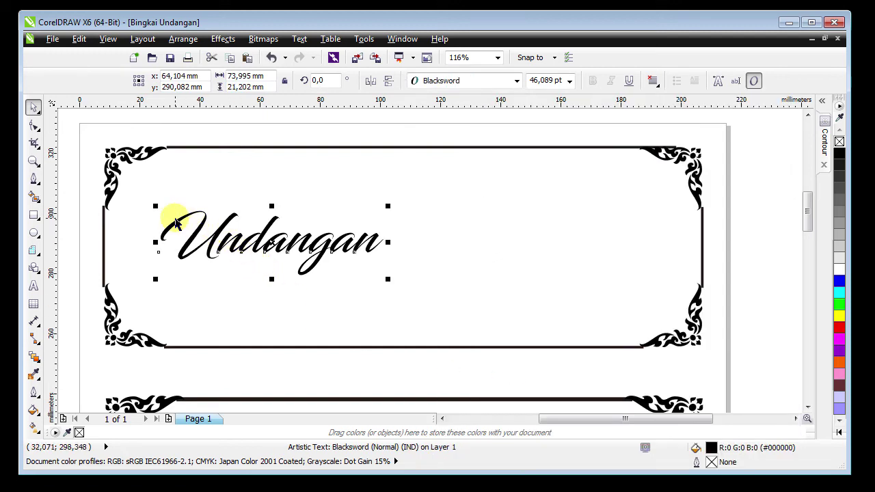
- Scale the "Undangan" text to about 34 pt and place it in the lower-left area of the upper frame
{"action": "left_click_drag", "start_coordinate": [156, 207], "coordinate": [256, 237]}
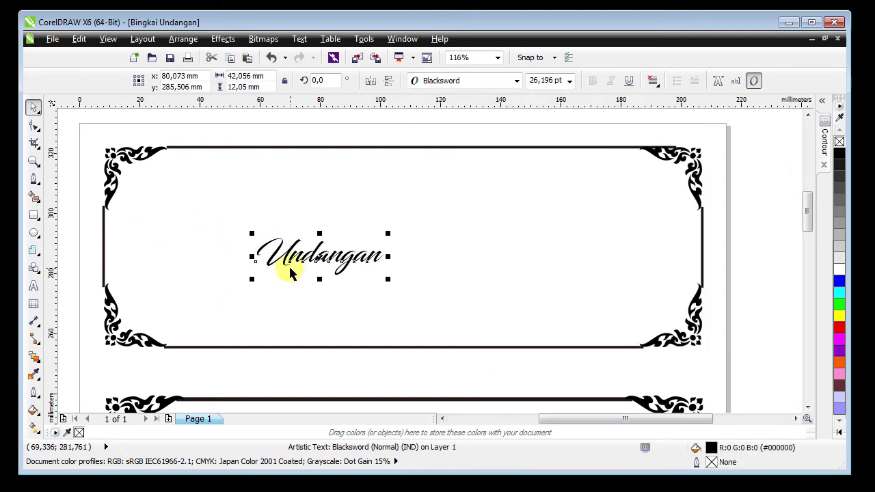
{"action": "left_click_drag", "start_coordinate": [322, 259], "coordinate": [210, 295]}
{"action": "left_click", "coordinate": [220, 124]}
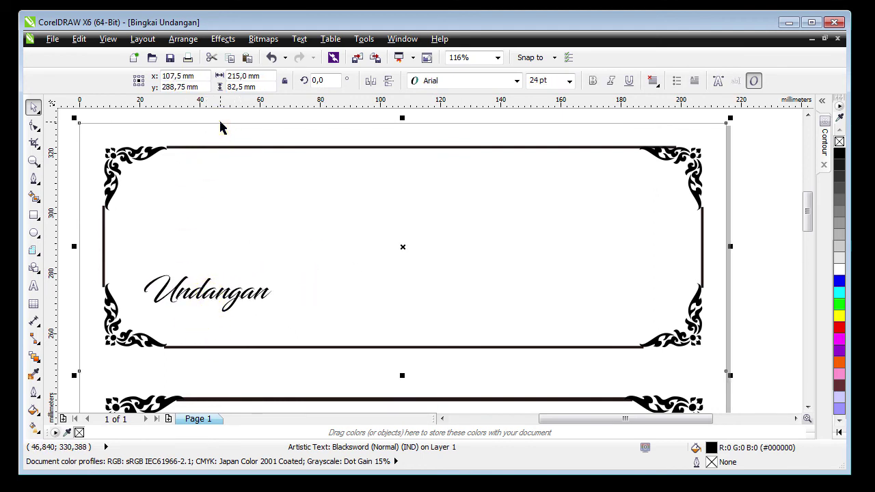
{"action": "left_click", "coordinate": [204, 267]}
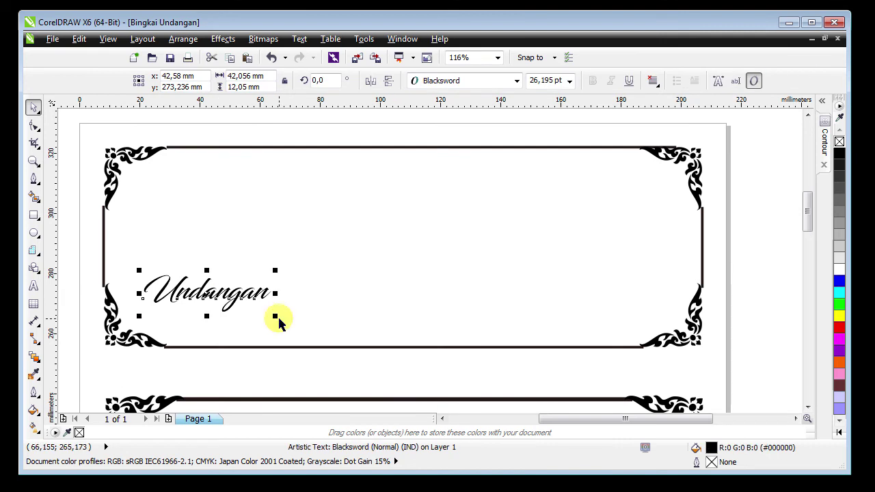
{"action": "left_click_drag", "start_coordinate": [276, 318], "coordinate": [308, 326]}
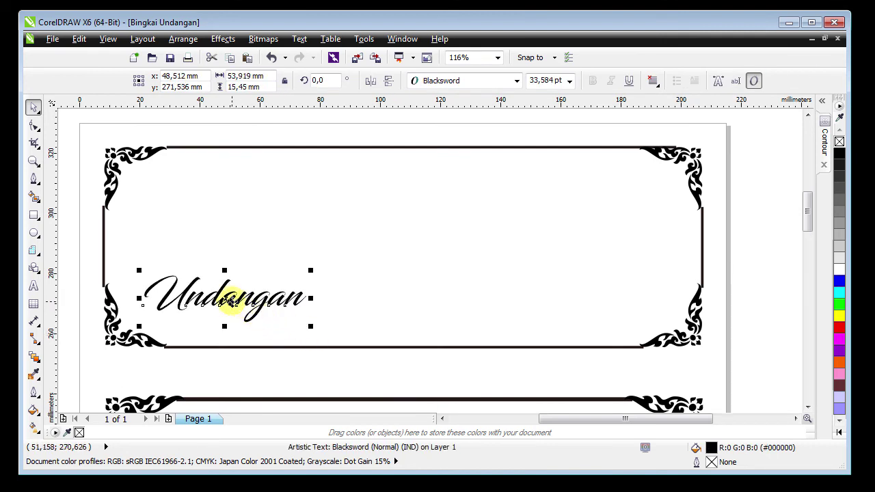
{"action": "left_click_drag", "start_coordinate": [231, 297], "coordinate": [237, 298]}
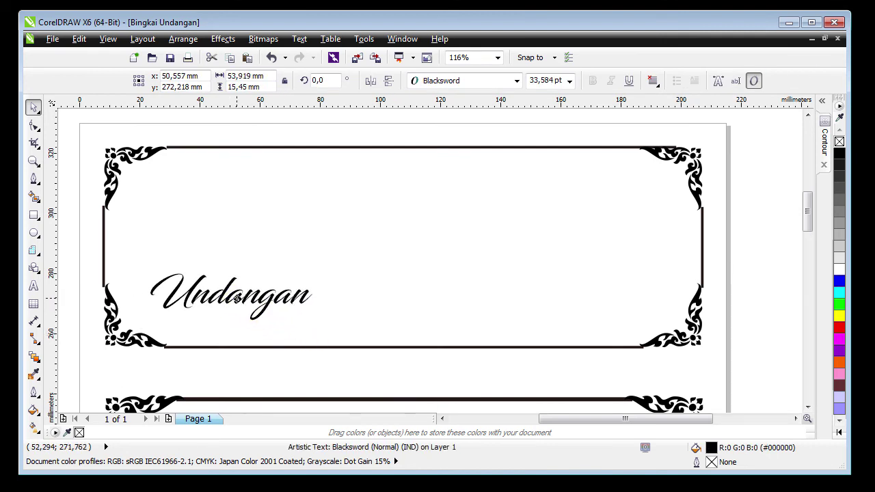
{"action": "left_click", "coordinate": [159, 117]}
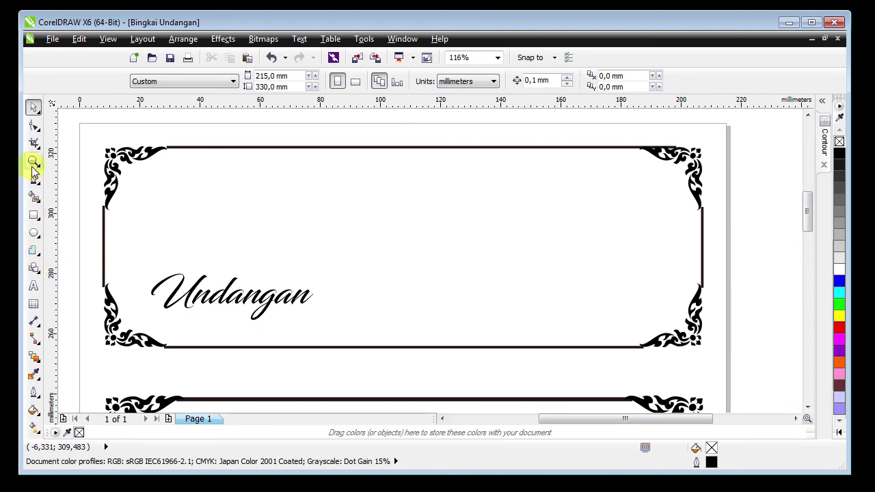
- Draw a straight horizontal Freehand line about 66 mm long in the right half of the upper frame
{"action": "left_click", "coordinate": [39, 183]}
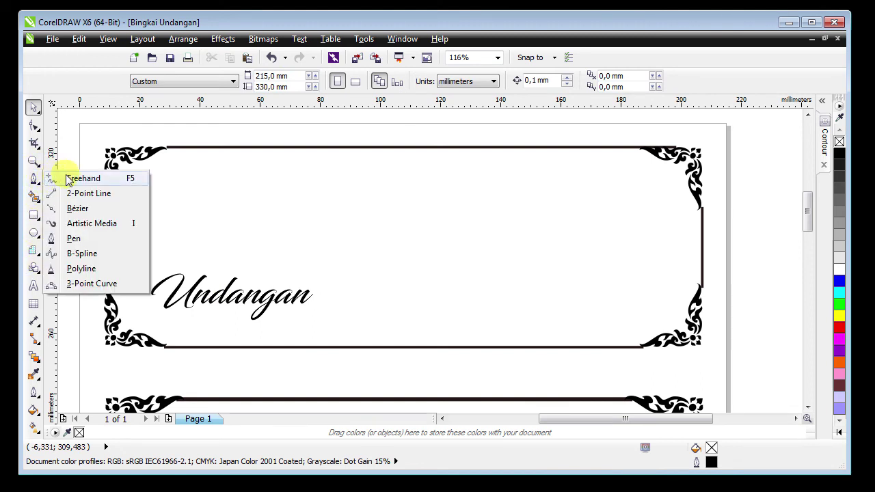
{"action": "left_click", "coordinate": [66, 177]}
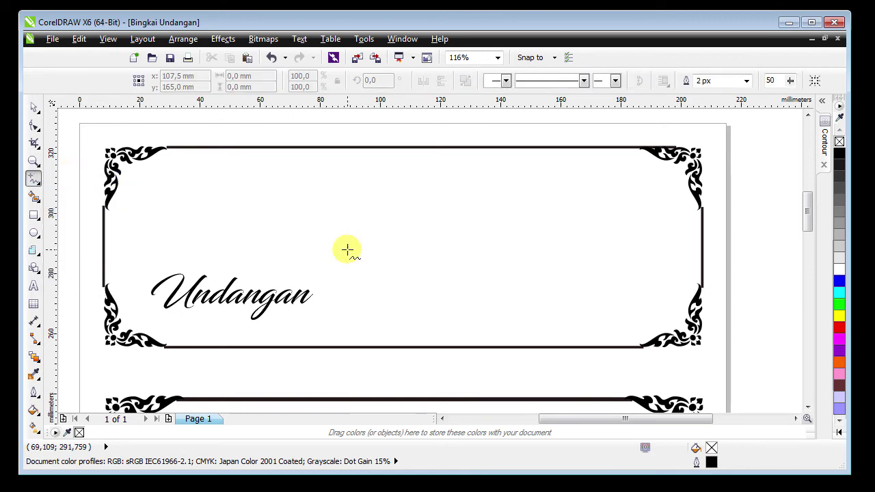
{"action": "left_click", "coordinate": [465, 252]}
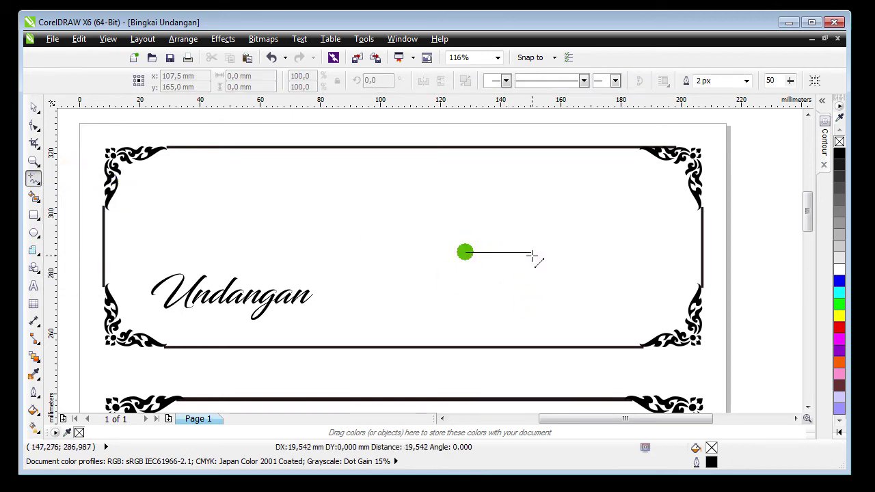
{"action": "left_click", "coordinate": [663, 274], "text": "ctrl"}
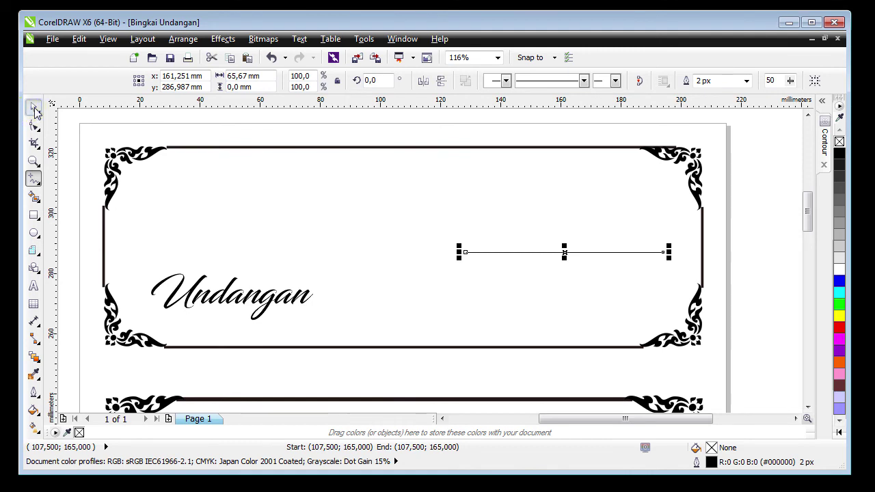
{"action": "left_click", "coordinate": [34, 107]}
- Stack two copies below the horizontal line, spanning about 17 mm in height, and shorten the lowest one from its left end
{"action": "left_click", "coordinate": [563, 250]}
{"action": "left_click_drag", "start_coordinate": [562, 250], "coordinate": [553, 309]}
{"action": "left_click_drag", "start_coordinate": [441, 309], "coordinate": [497, 315]}
- Group the three horizontal recipient lines in the right half of the upper frame into one object
{"action": "left_click_drag", "start_coordinate": [389, 119], "coordinate": [651, 331]}
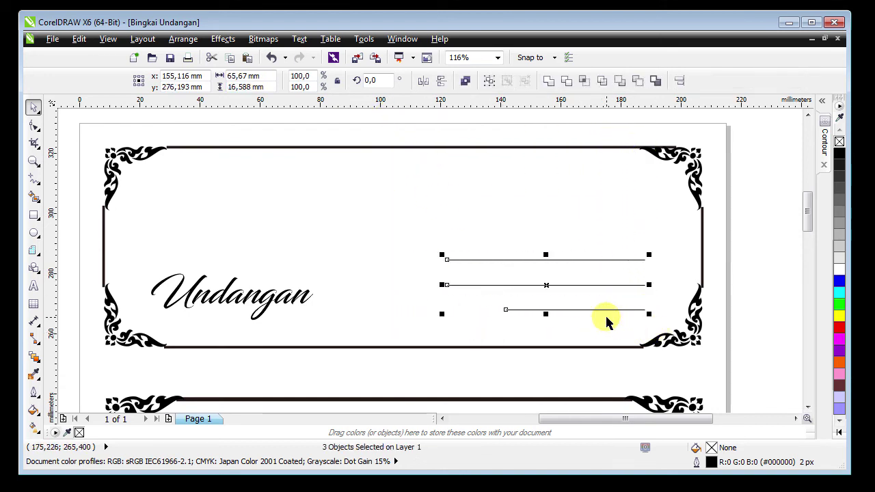
{"action": "right_click", "coordinate": [546, 283]}
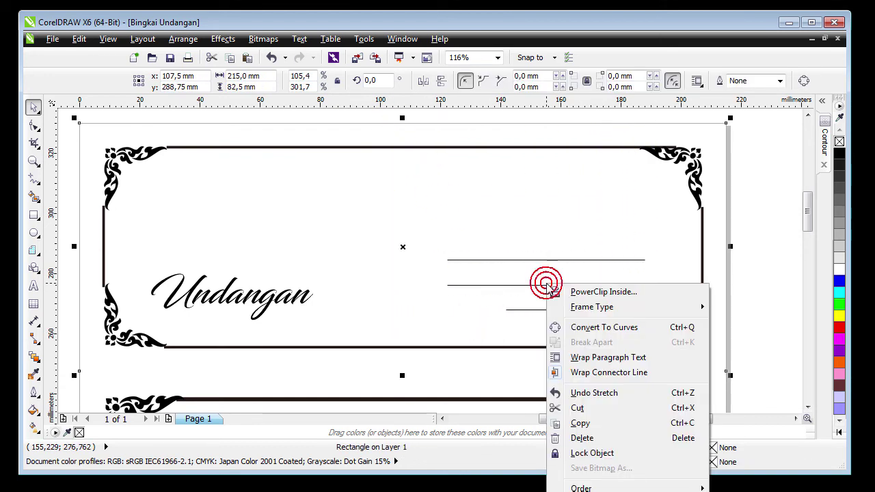
{"action": "left_click", "coordinate": [423, 119]}
{"action": "left_click_drag", "start_coordinate": [423, 119], "coordinate": [704, 358]}
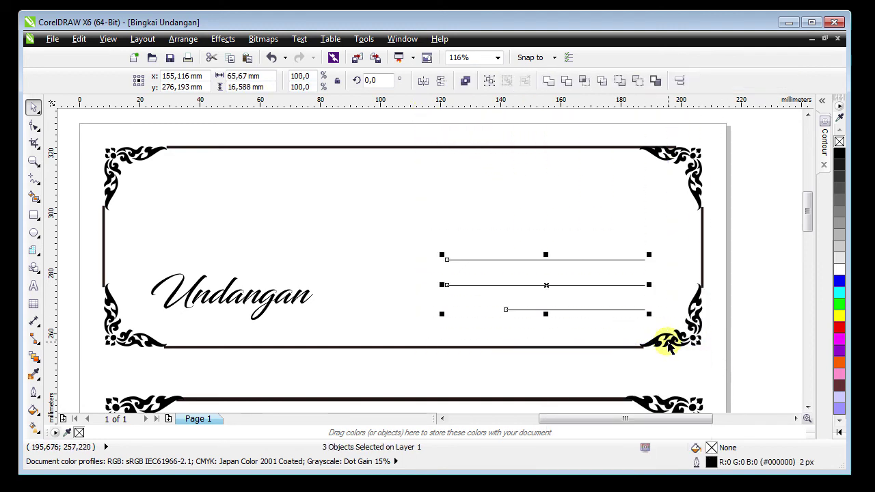
{"action": "left_click", "coordinate": [546, 283]}
{"action": "right_click", "coordinate": [546, 283]}
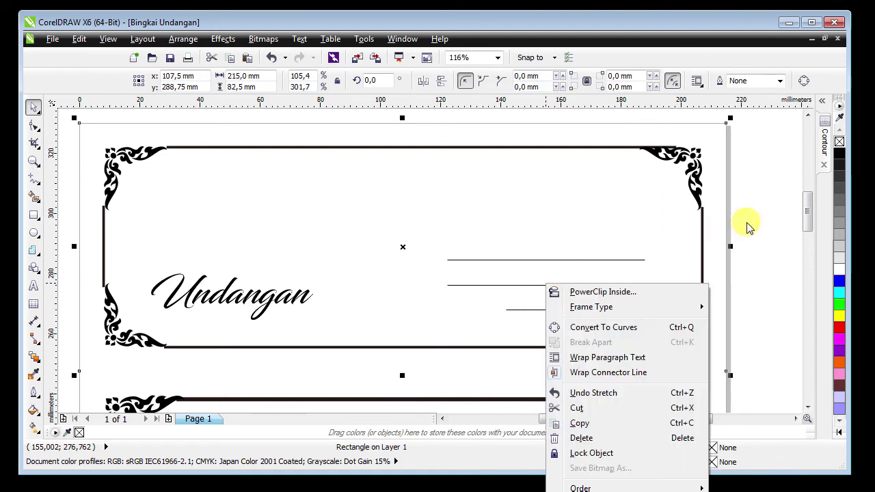
{"action": "left_click", "coordinate": [764, 225]}
{"action": "left_click_drag", "start_coordinate": [489, 326], "coordinate": [415, 342]}
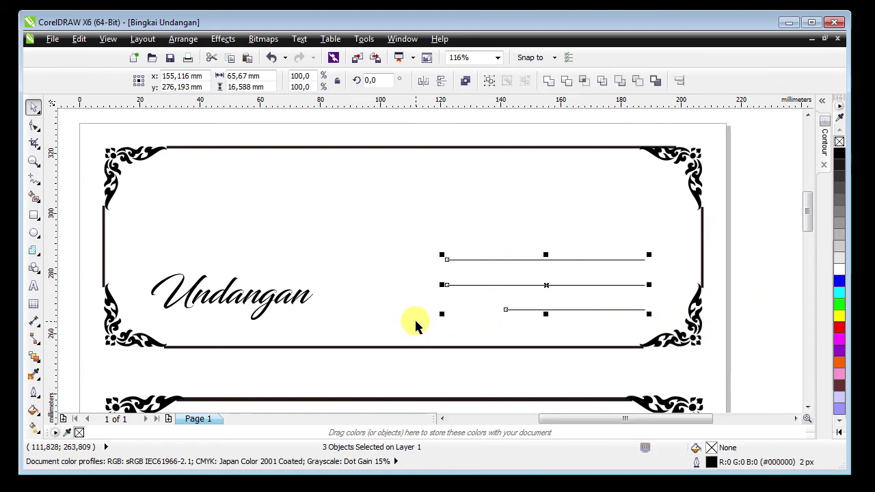
{"action": "key", "text": "ctrl+g"}
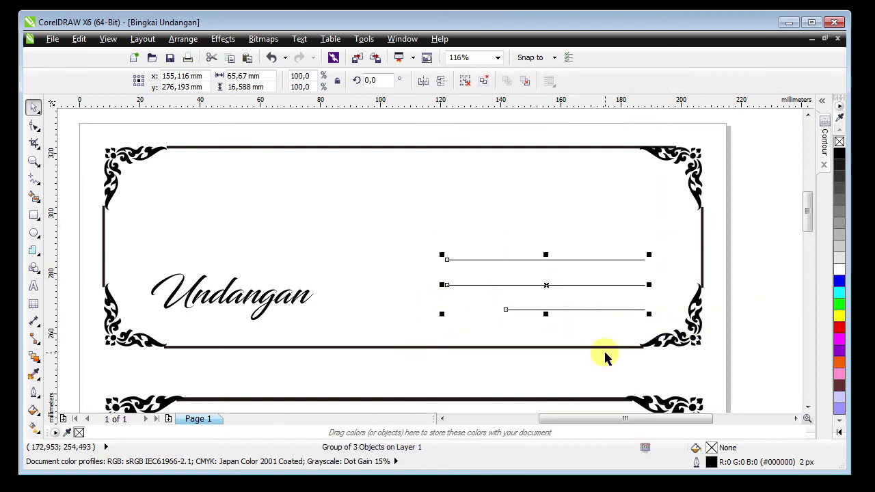
{"action": "left_click", "coordinate": [751, 265]}
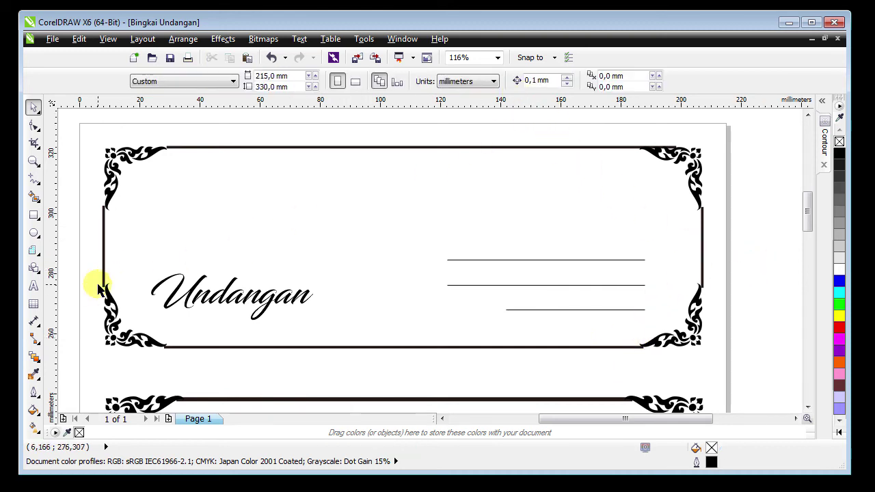
- Create a paragraph text frame about 164 x 148 mm inside the lower frame and fill it with the "Lorem ipsum dolor sit amet..." paragraph
{"action": "left_click", "coordinate": [34, 286]}
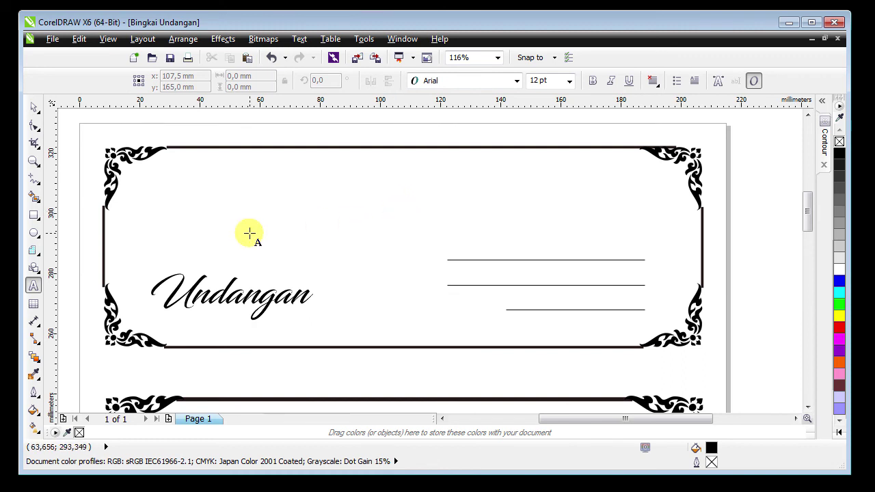
{"action": "left_click", "coordinate": [32, 108]}
{"action": "key", "text": "shift+F4"}
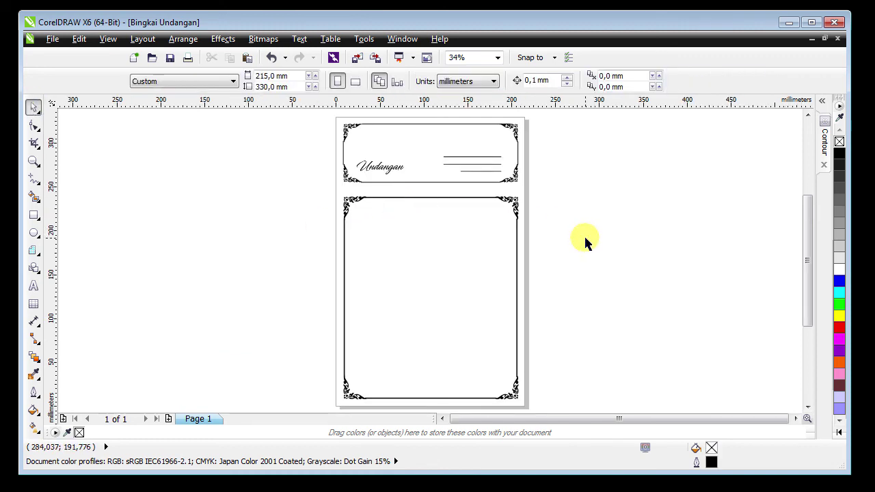
{"action": "key", "text": "z"}
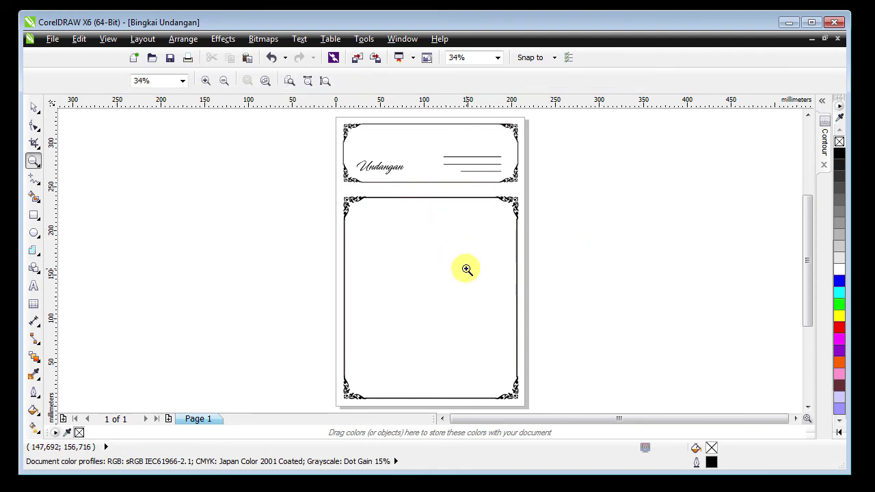
{"action": "left_click", "coordinate": [465, 268]}
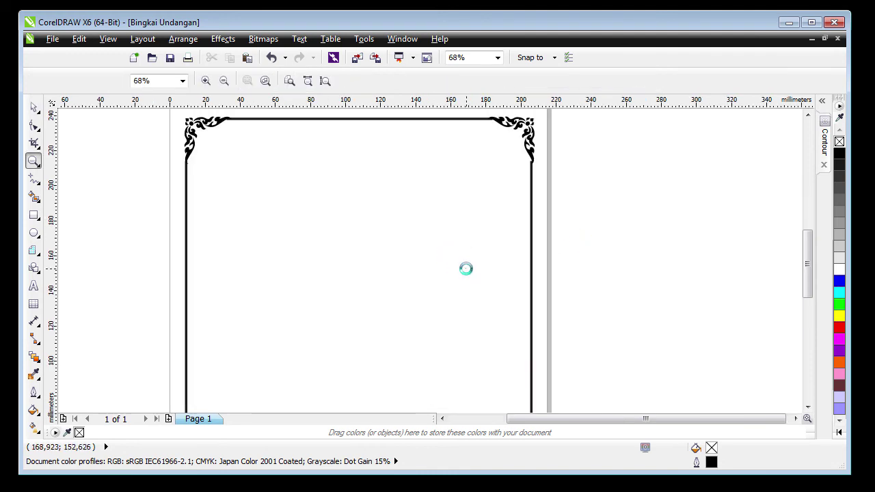
{"action": "left_click", "coordinate": [34, 288]}
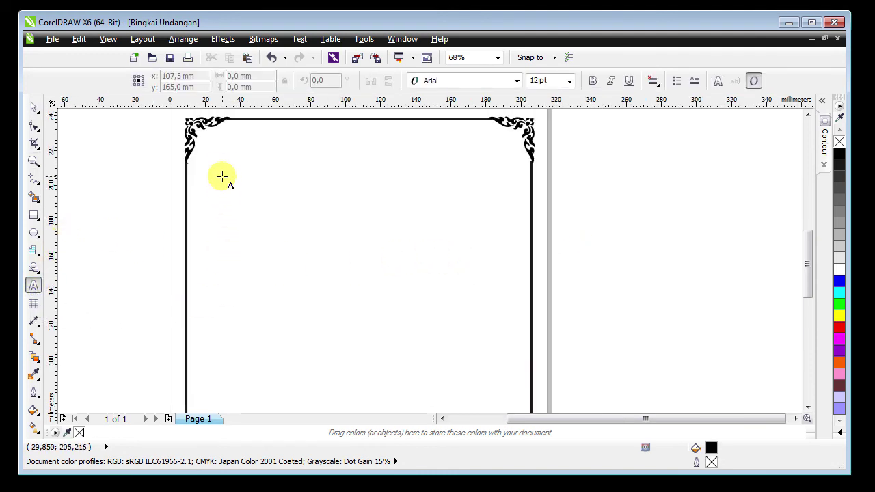
{"action": "left_click_drag", "start_coordinate": [222, 162], "coordinate": [509, 382]}
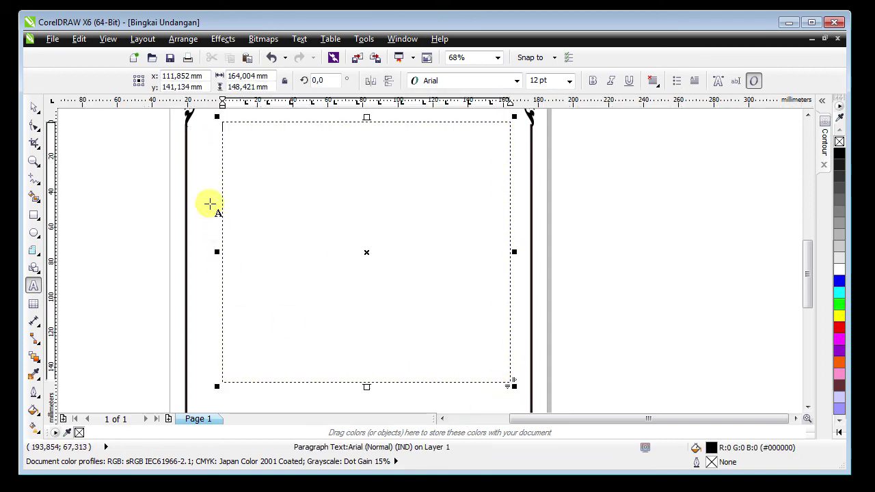
{"action": "type", "text": "\"Lorem ipsum dolor sit amet, consectetur adipiscing elit, sed do eiusmod tempor incididunt ut labore et dolore magna aliqua. Ut enim ad minim veniam, quis nostrud exercitation ullamco laboris nisi ut aliquip ex ea commodo consequat. Duis aute irure dolor in reprehenderit in voluptate velit esse cillum dolore eu fugiat nulla pariatur. Excepteur sint occaecat cupidatat non proident, sunt in culpa qui officia deserunt mollit anim id est laborum.\""}
- Set the alignment of the Lorem ipsum paragraph text to Center
{"action": "scroll", "coordinate": [401, 192], "scroll_direction": "up", "scroll_amount": 2}
{"action": "left_click", "coordinate": [389, 195]}
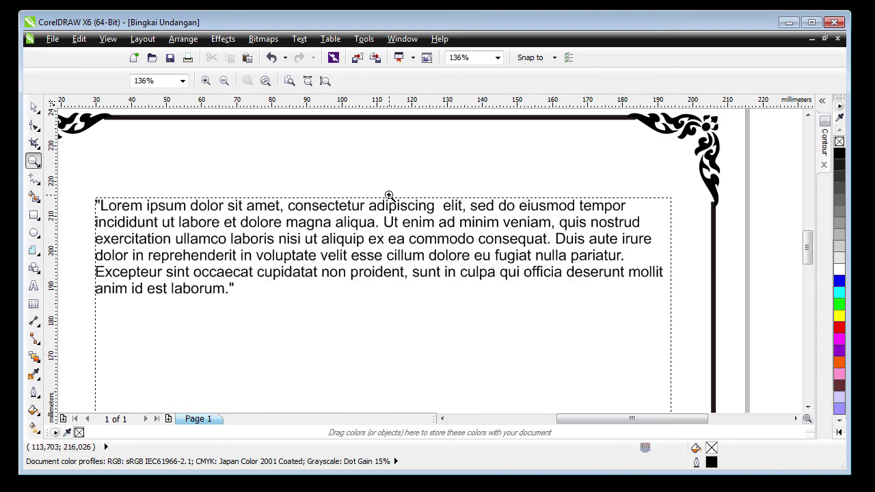
{"action": "left_click", "coordinate": [32, 108]}
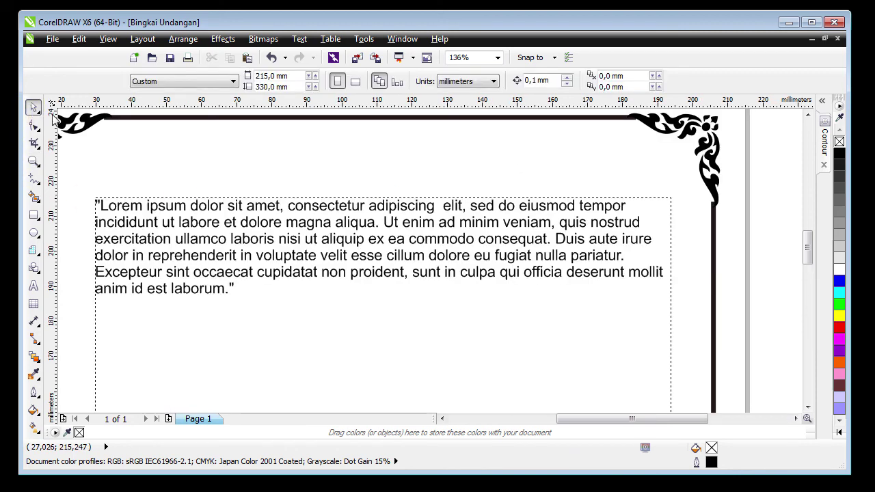
{"action": "left_click", "coordinate": [192, 203]}
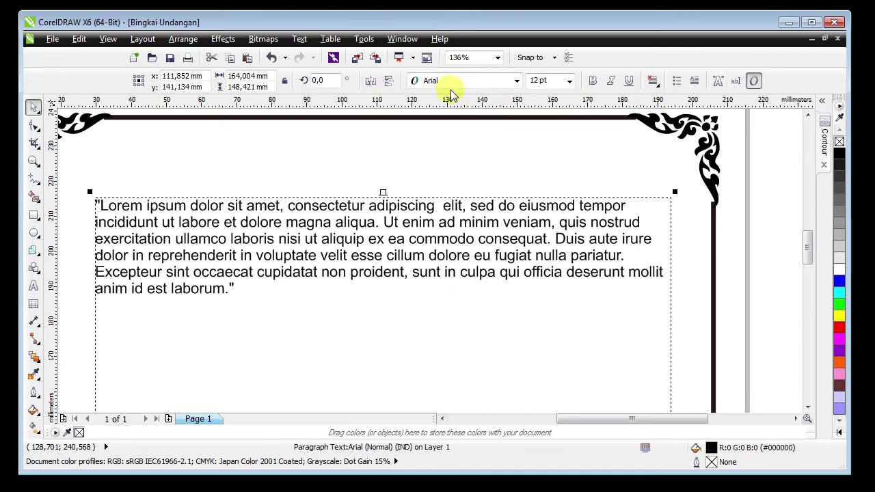
{"action": "left_click", "coordinate": [654, 83]}
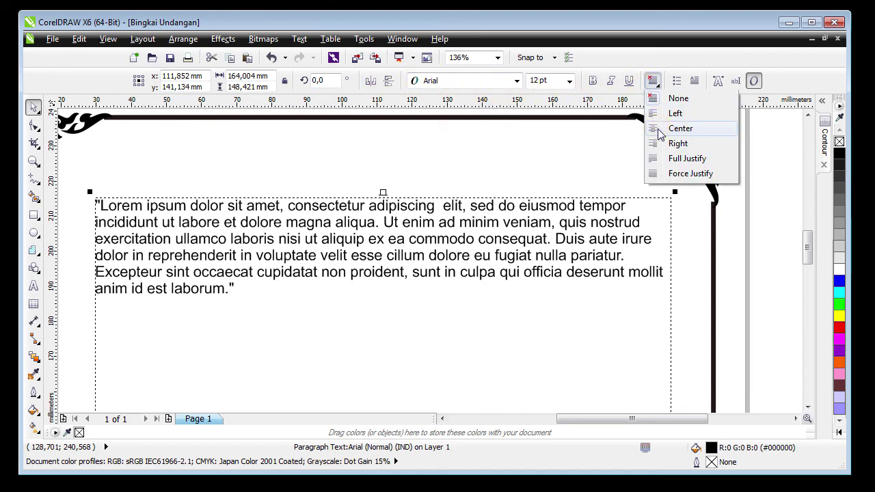
{"action": "left_click", "coordinate": [660, 127]}
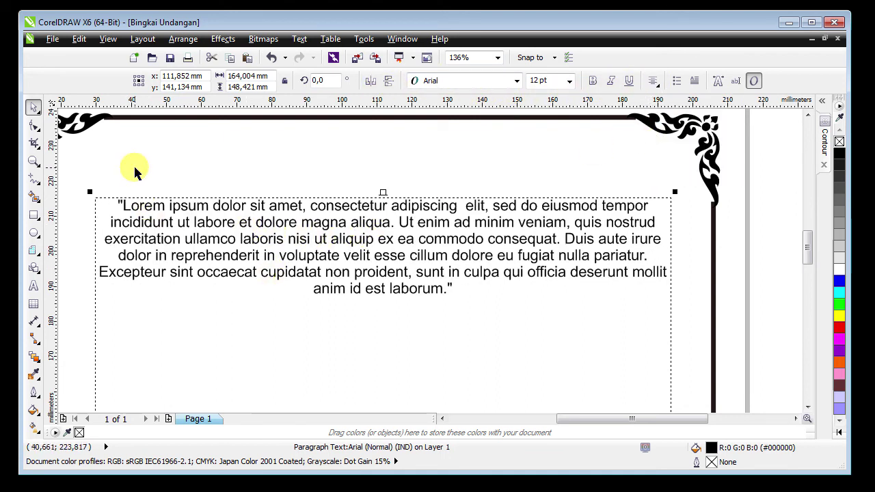
- Copy the entire quoted Lorem ipsum passage from within the paragraph text frame
{"action": "key", "text": "F4"}
{"action": "left_click", "coordinate": [445, 246]}
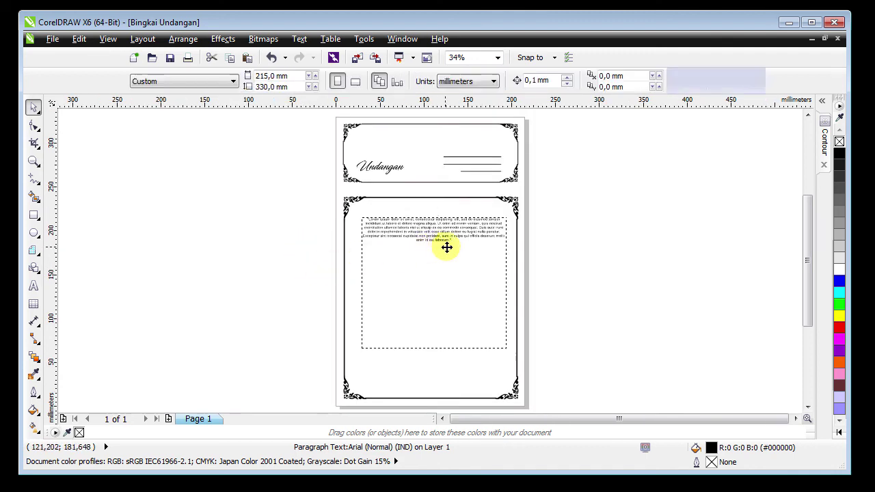
{"action": "scroll", "coordinate": [438, 247], "scroll_direction": "up", "scroll_amount": 2}
{"action": "double_click", "coordinate": [437, 237]}
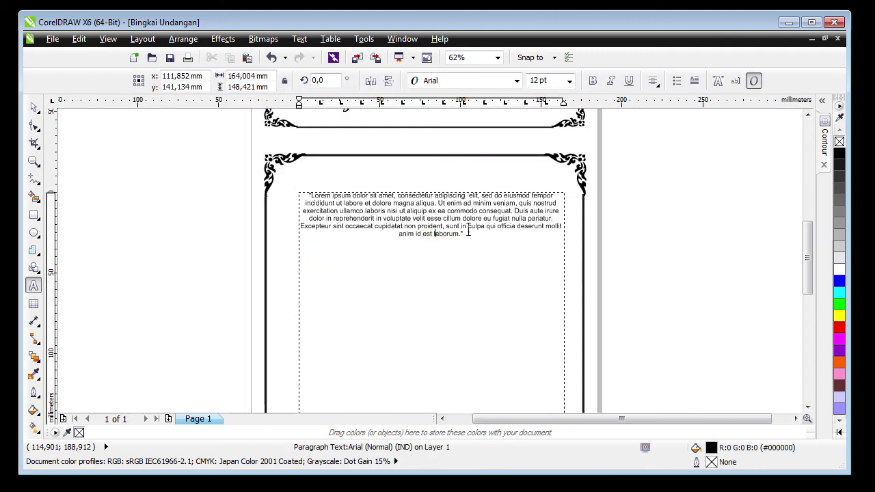
{"action": "left_click_drag", "start_coordinate": [465, 234], "coordinate": [279, 176]}
{"action": "key", "text": "ctrl+c"}
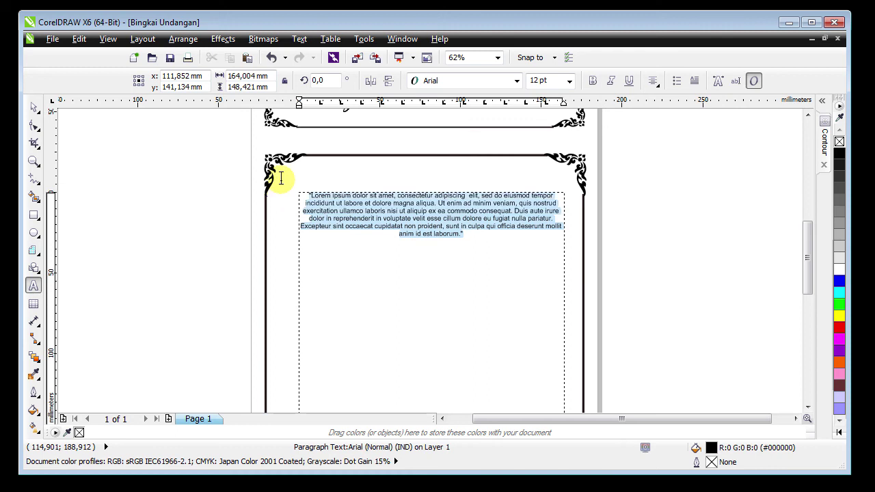
- Add "Tanggal :", "Tempat :" and "Acara :" lines with dotted blanks below the Lorem ipsum paragraph
{"action": "left_click", "coordinate": [475, 233]}
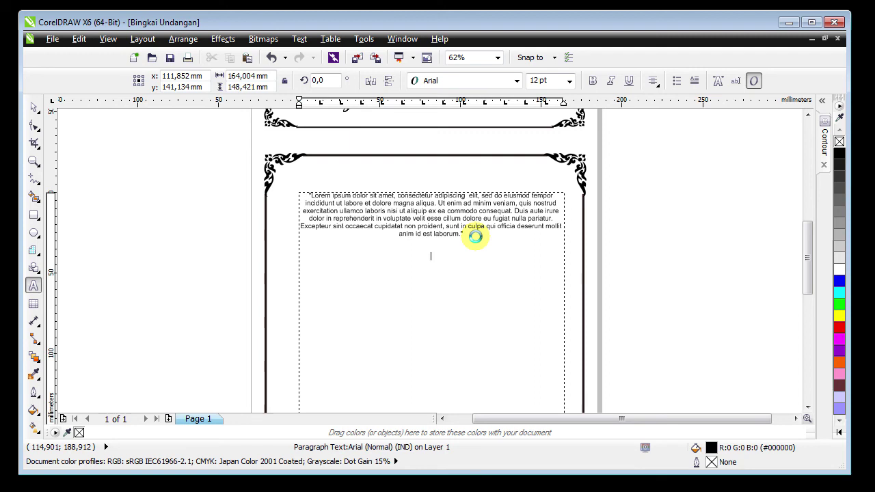
{"action": "scroll", "coordinate": [438, 287], "scroll_direction": "up", "scroll_amount": 2}
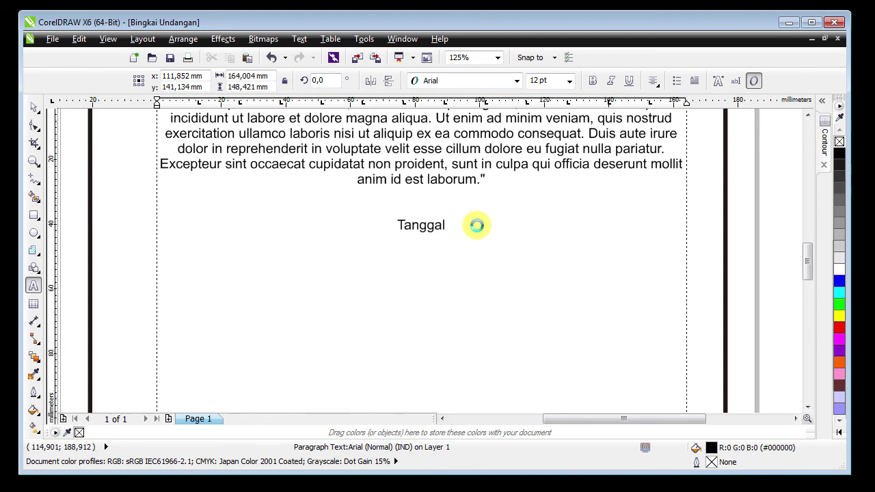
{"action": "type", "text": ".................................."}
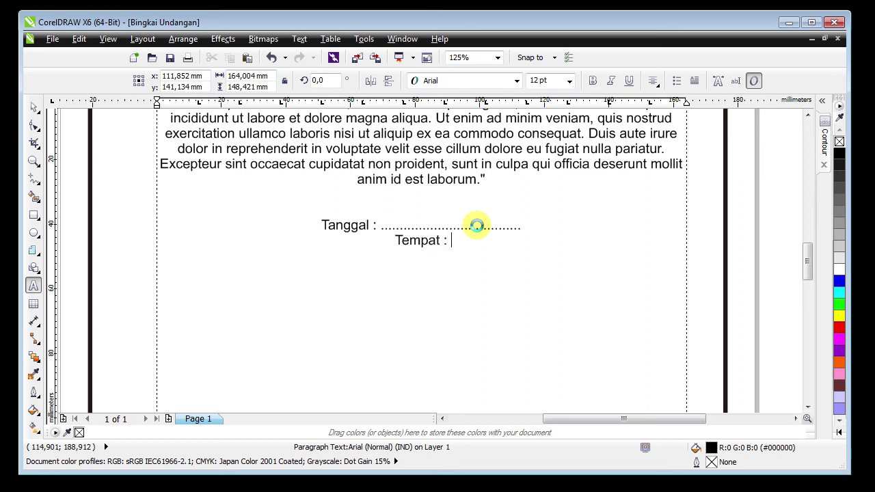
{"action": "type", "text": ".............................."}
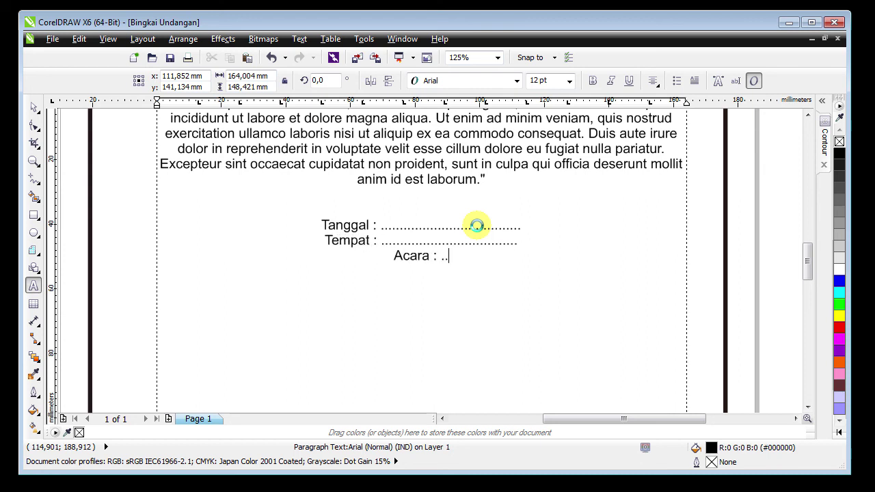
{"action": "type", "text": "..................................."}
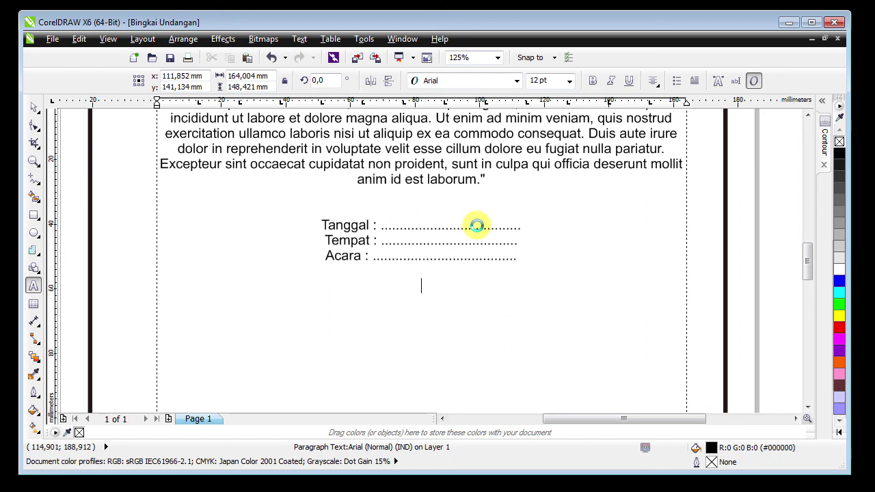
- Paste the copied Lorem ipsum paragraph twice below the "Acara" line, separated by blank lines
{"action": "key", "text": "Return"}
{"action": "key", "text": "Return"}
{"action": "key", "text": "ctrl+v"}
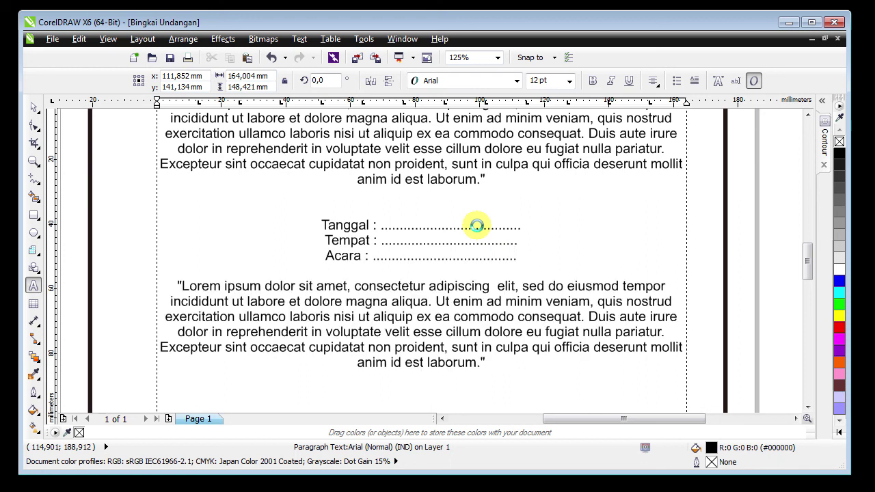
{"action": "key", "text": "Return"}
{"action": "key", "text": "Return"}
{"action": "key", "text": "ctrl+v"}
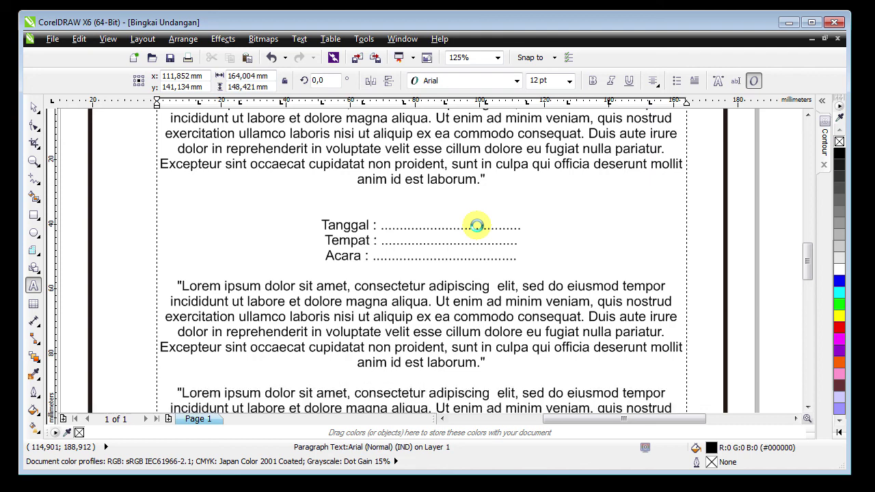
- Shift the paragraph text frame slightly left within the lower frame, to x about 111 mm
{"action": "left_click", "coordinate": [32, 107]}
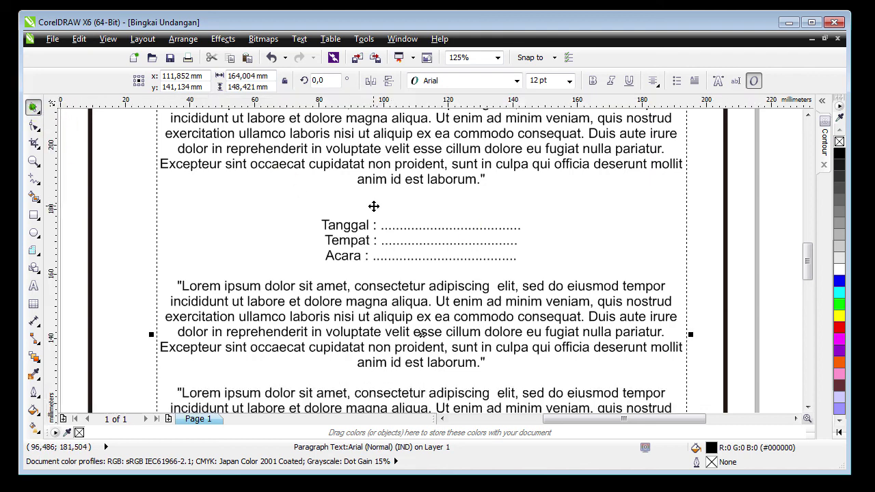
{"action": "key", "text": "shift+F4"}
{"action": "left_click", "coordinate": [430, 279]}
{"action": "left_click", "coordinate": [416, 250]}
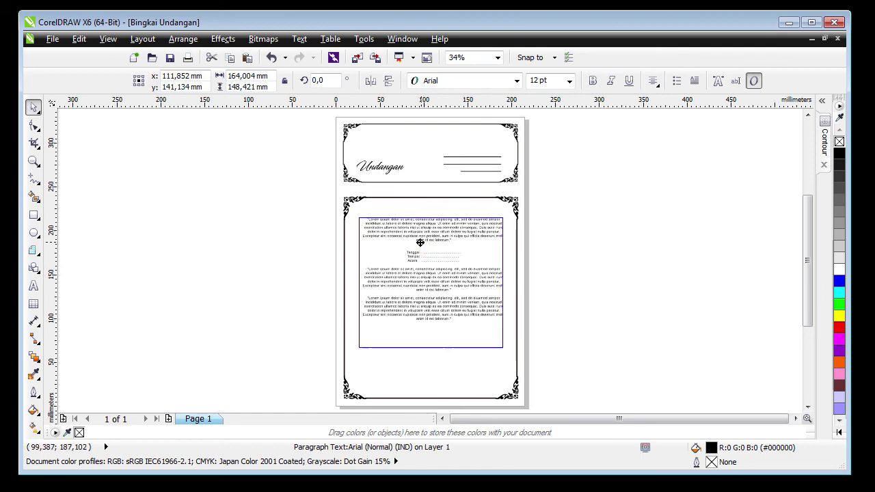
{"action": "left_click_drag", "start_coordinate": [419, 243], "coordinate": [419, 244]}
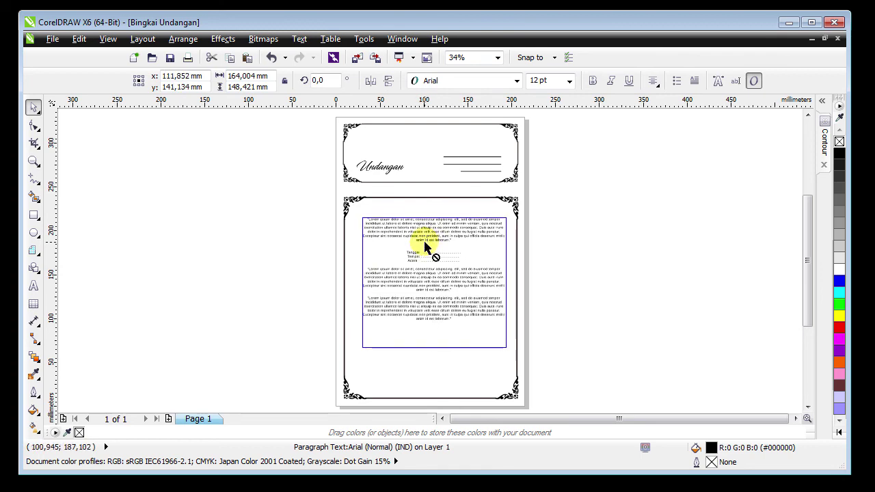
{"action": "left_click", "coordinate": [209, 273]}
- Extend the paragraph text frame downward to a height of about 182 mm
{"action": "scroll", "coordinate": [466, 250], "scroll_direction": "up", "scroll_amount": 2}
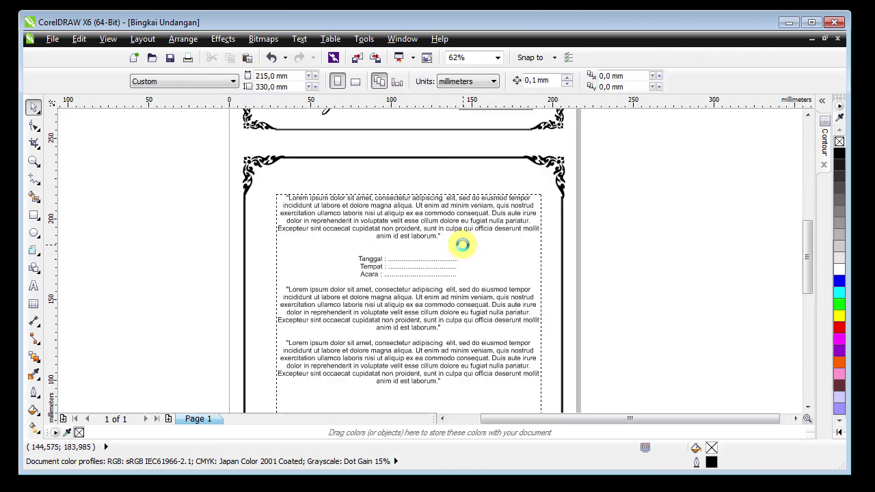
{"action": "left_click", "coordinate": [336, 230]}
{"action": "scroll", "coordinate": [352, 263], "scroll_direction": "down", "scroll_amount": 3}
{"action": "scroll", "coordinate": [353, 268], "scroll_direction": "down", "scroll_amount": 1}
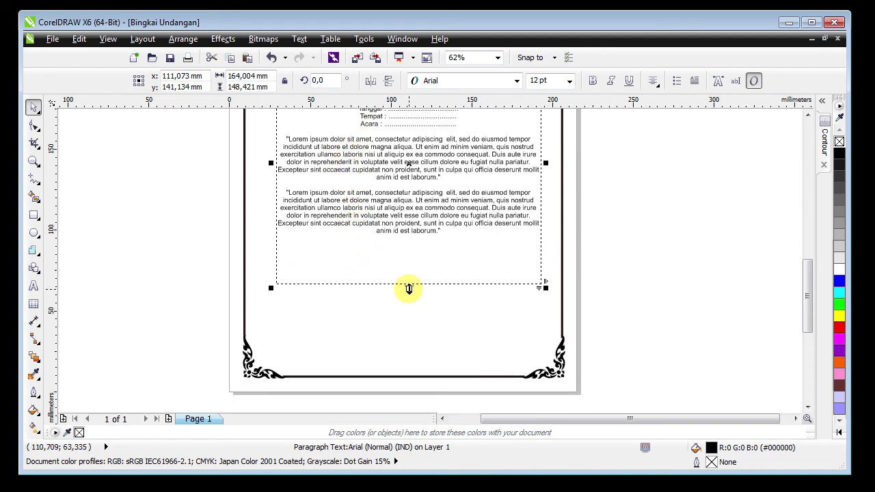
{"action": "left_click_drag", "start_coordinate": [408, 288], "coordinate": [408, 341]}
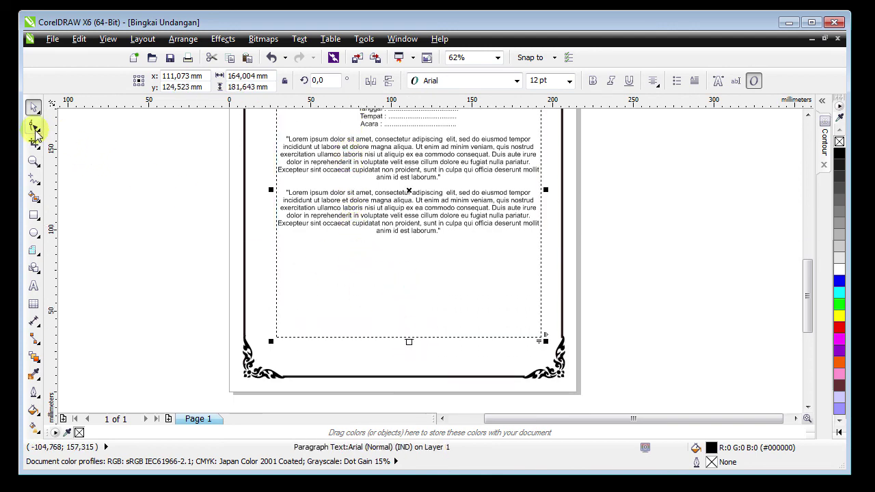
- Increase the line spacing of the invitation's paragraph text with the Shape tool
{"action": "left_click", "coordinate": [34, 125]}
{"action": "left_click_drag", "start_coordinate": [271, 338], "coordinate": [286, 402]}
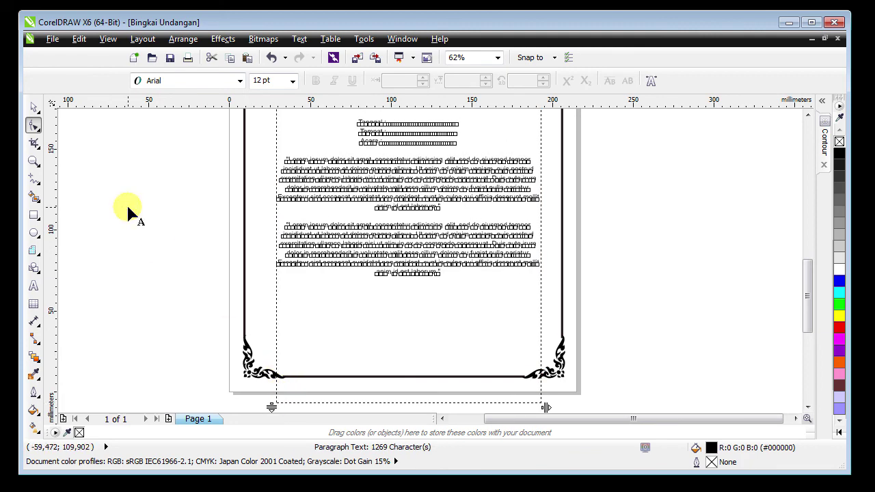
{"action": "left_click", "coordinate": [33, 107]}
{"action": "left_click", "coordinate": [188, 197]}
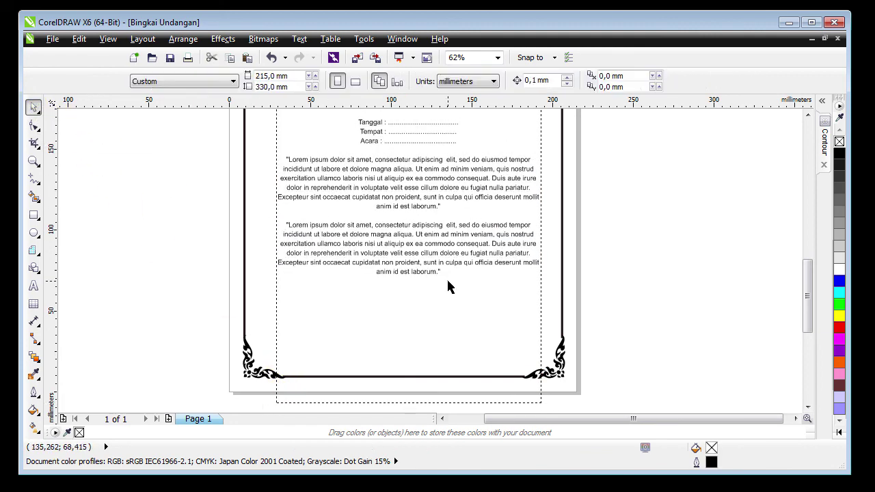
- Shorten the paragraph text frame from its lower edge so it ends just above the lower frame's bottom border
{"action": "left_click", "coordinate": [424, 393]}
{"action": "left_click_drag", "start_coordinate": [409, 404], "coordinate": [412, 358]}
{"action": "scroll", "coordinate": [455, 259], "scroll_direction": "down", "scroll_amount": 2}
{"action": "left_click", "coordinate": [275, 305]}
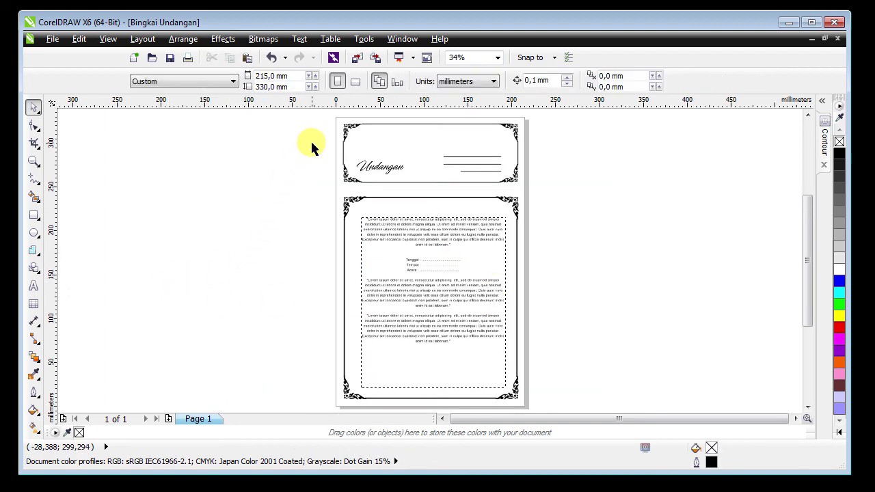
{"action": "key", "text": "shift+F4"}
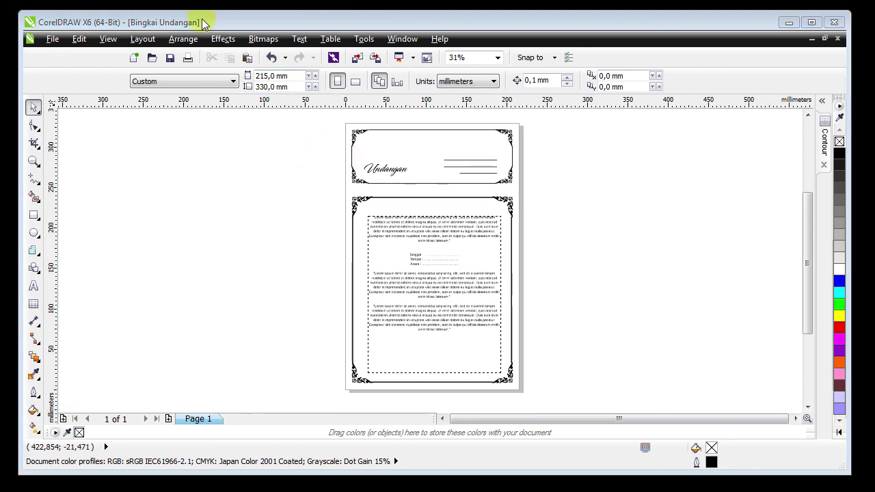